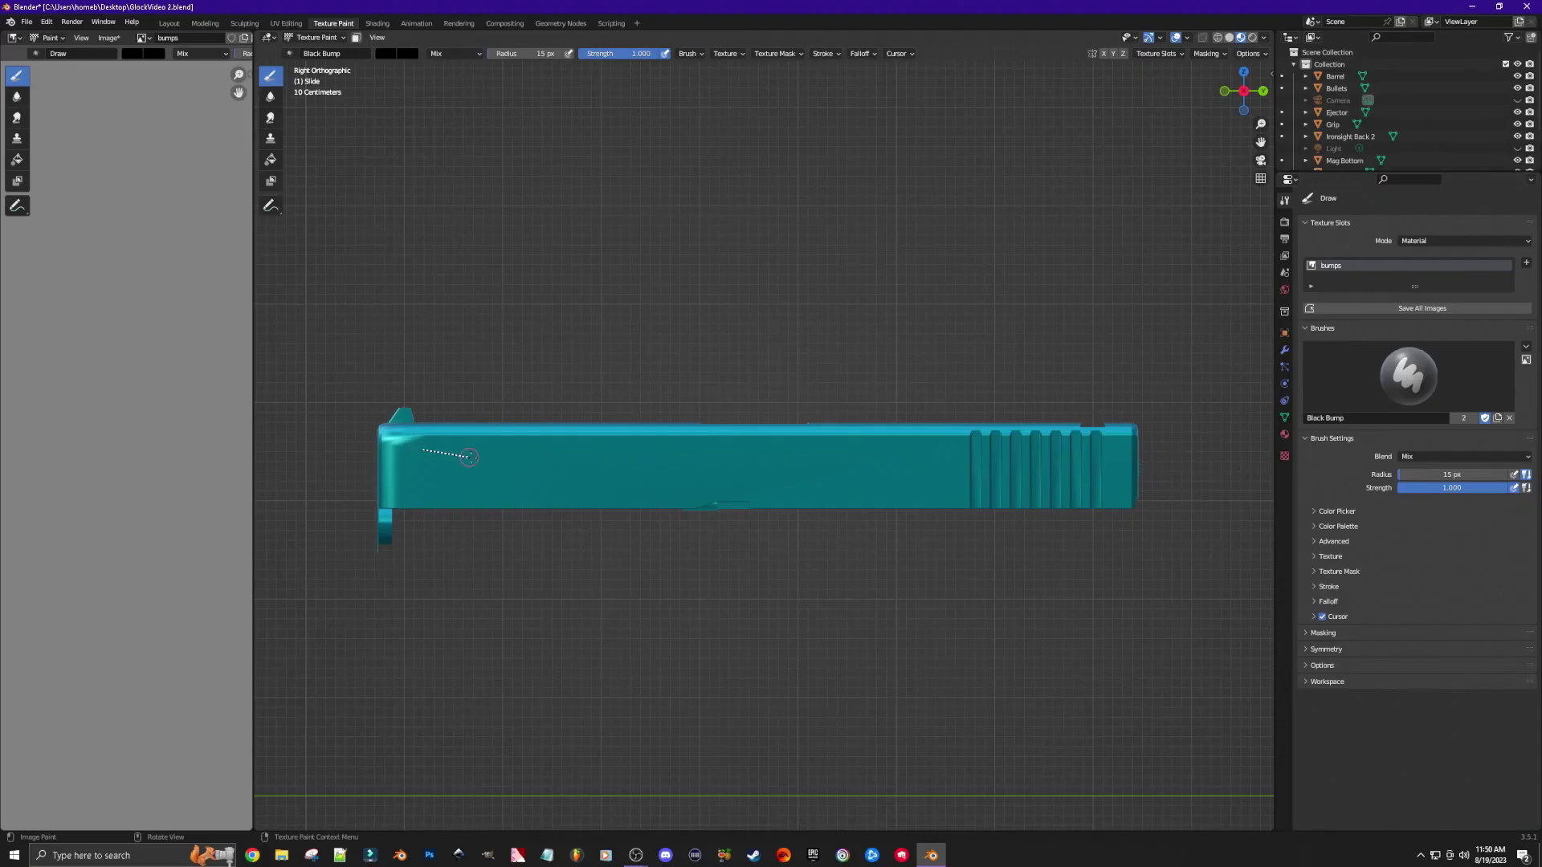
# - Paint a straight stroke with the Black Bump brush near the upper front of the slide's side
pyautogui.moveTo(469, 457); pyautogui.dragTo(573, 451)
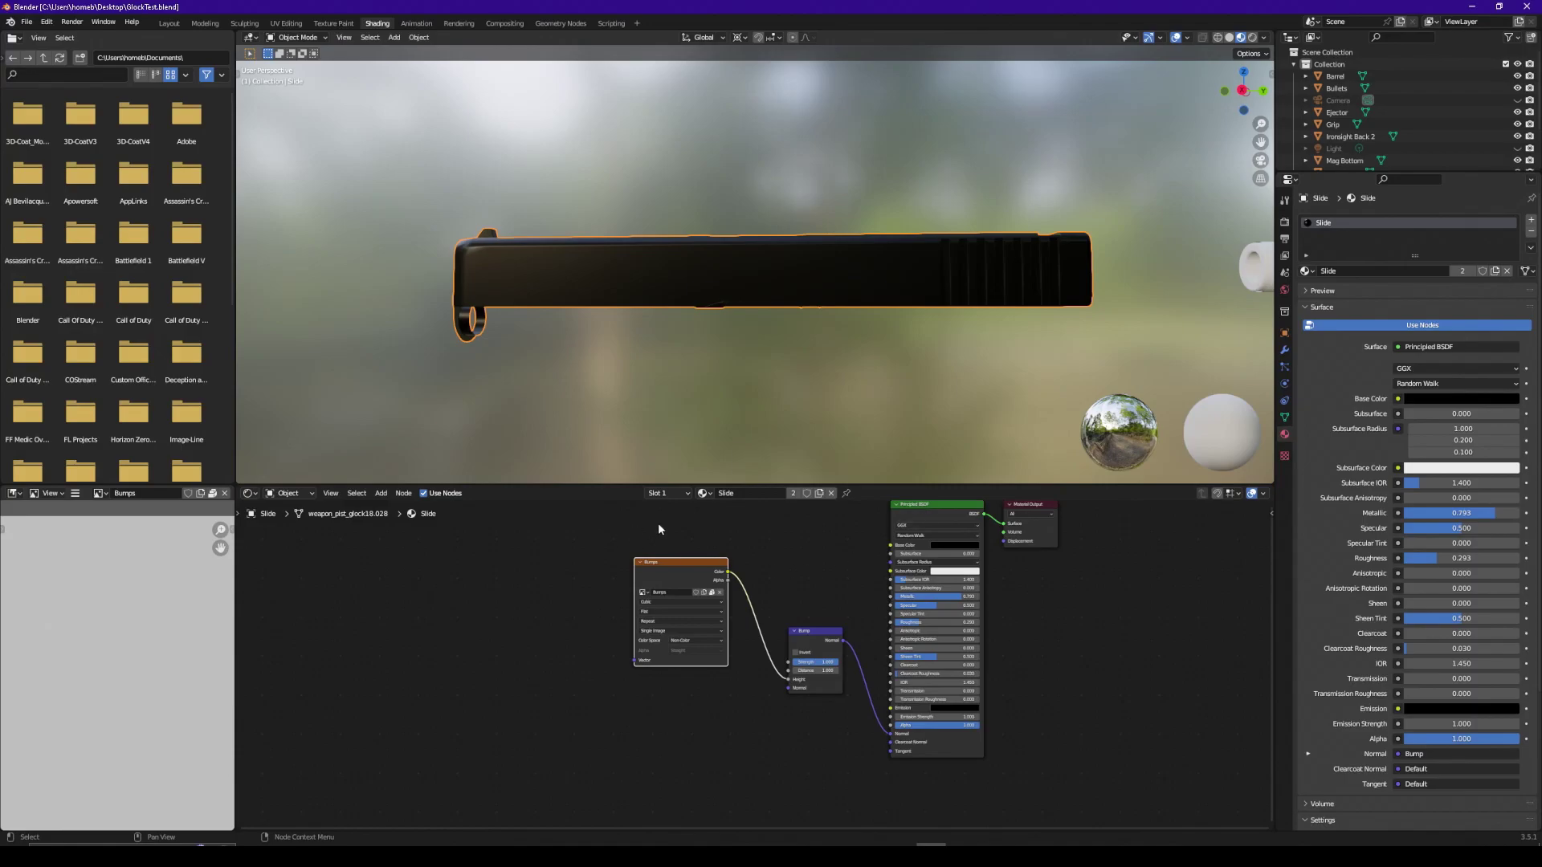
# - Switch to texture painting and paint a straight Black Bump line along the upper front half of the slide
pyautogui.click(332, 26)
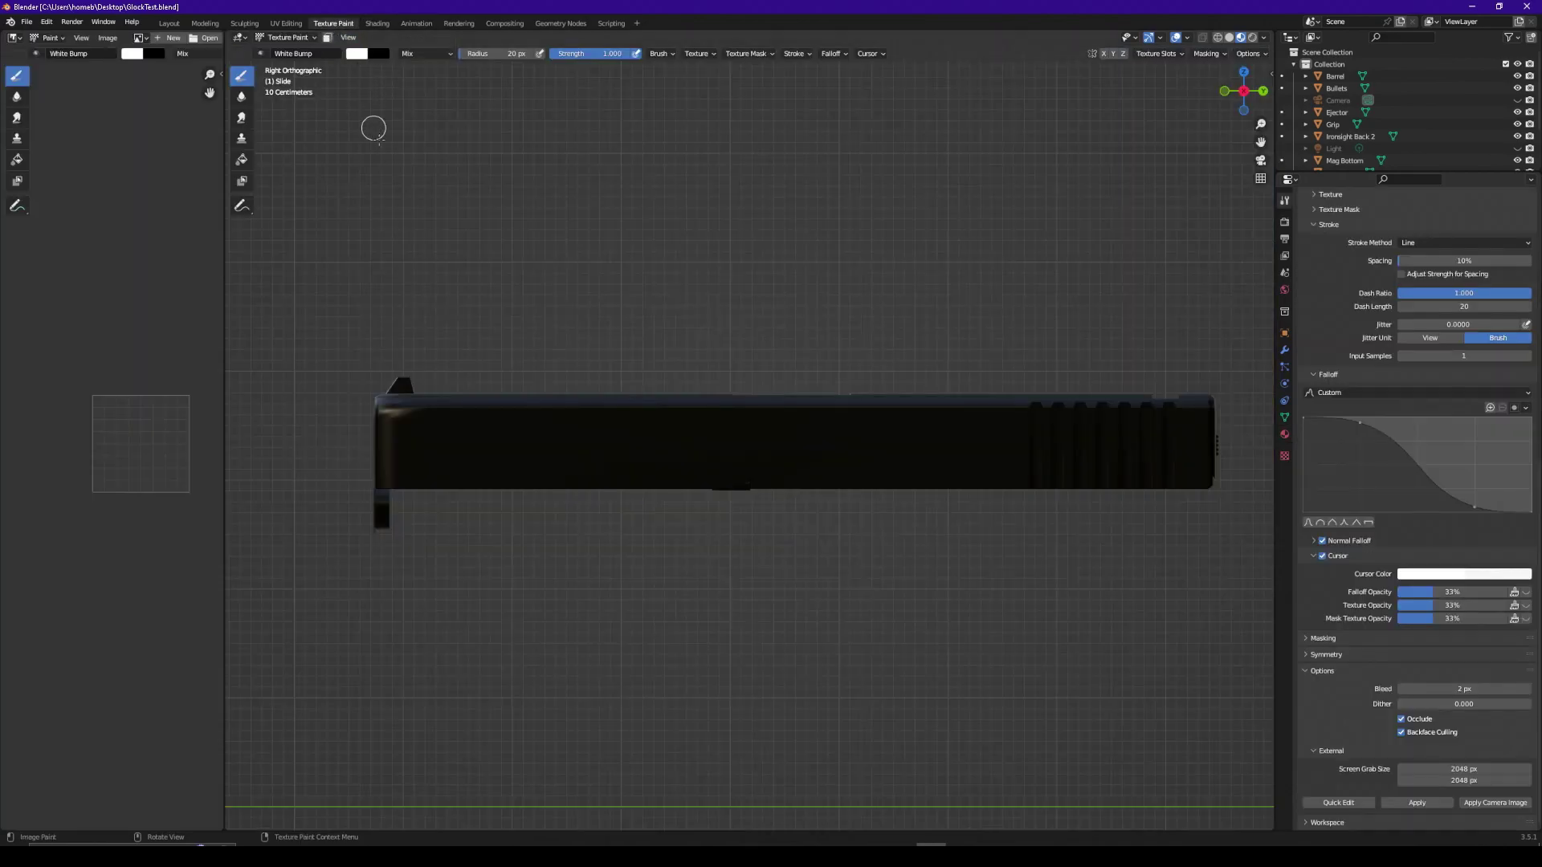
pyautogui.scroll(12, 1379, 484)
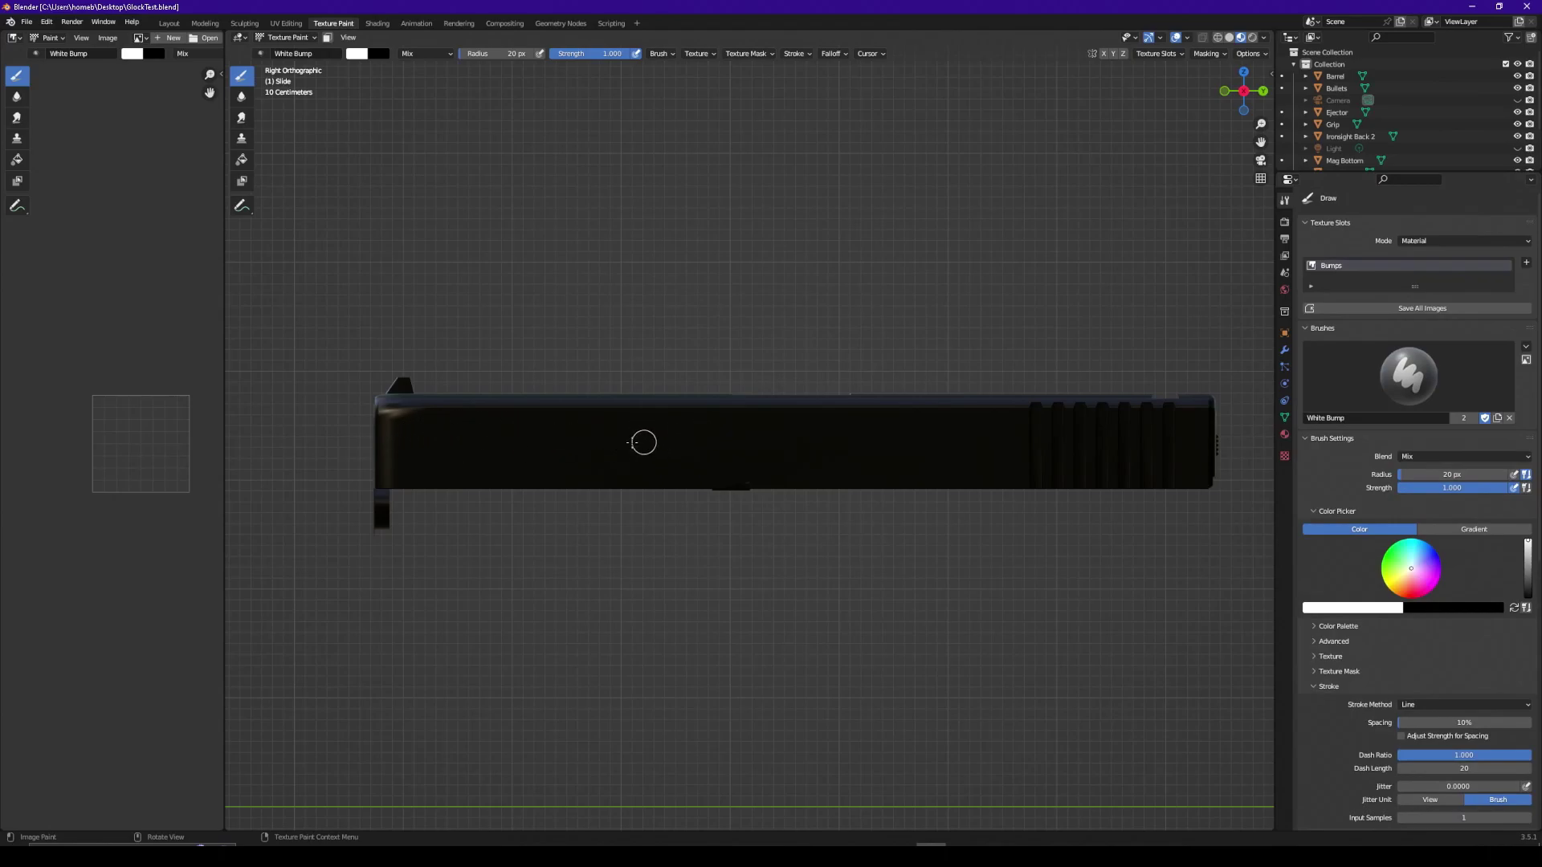
pyautogui.click(1408, 376)
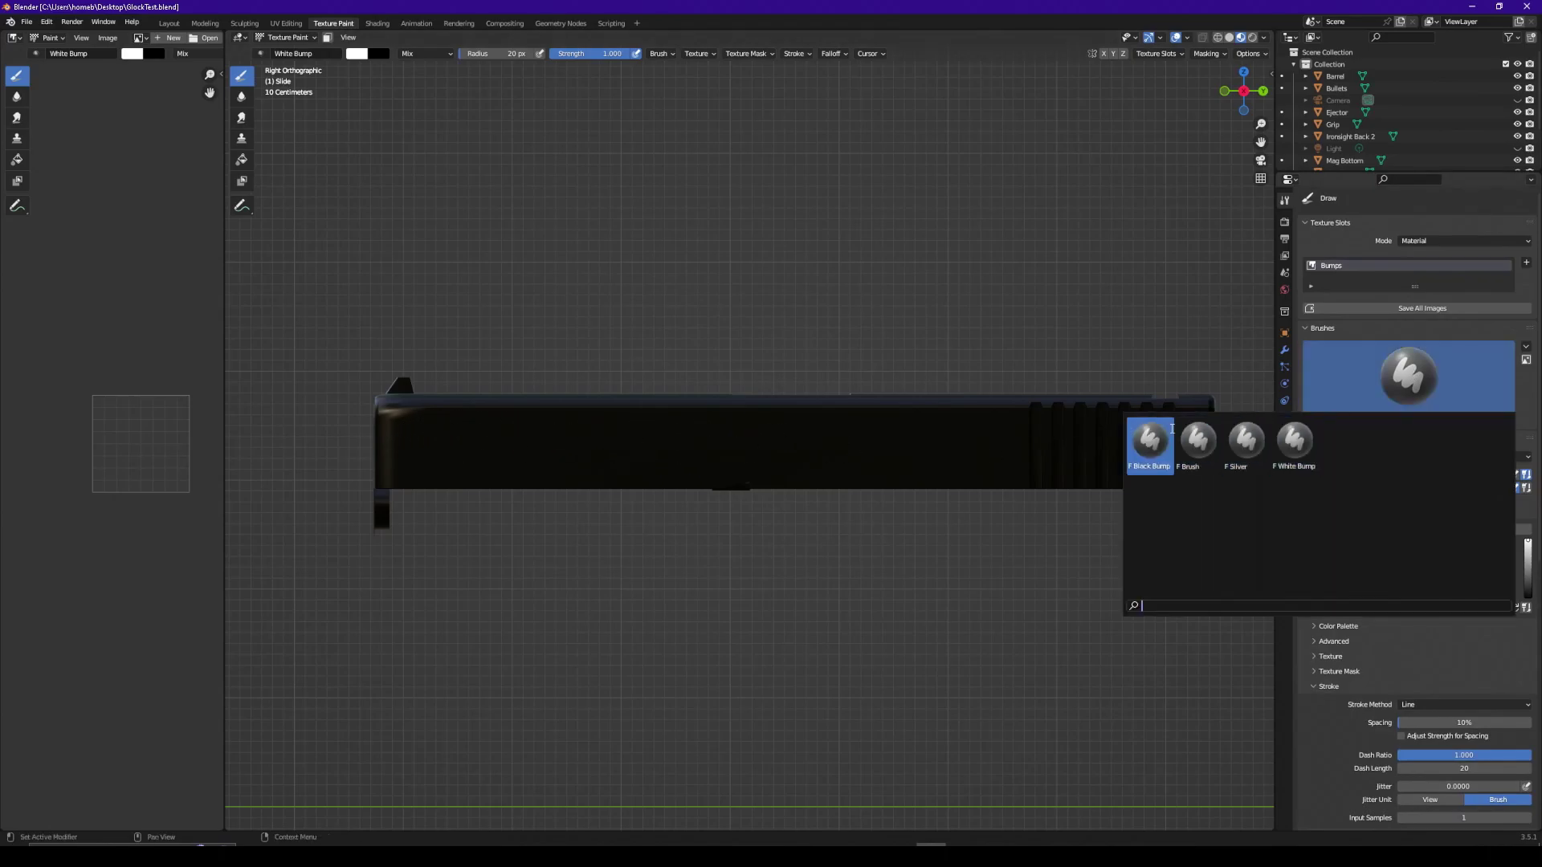
pyautogui.click(1167, 431)
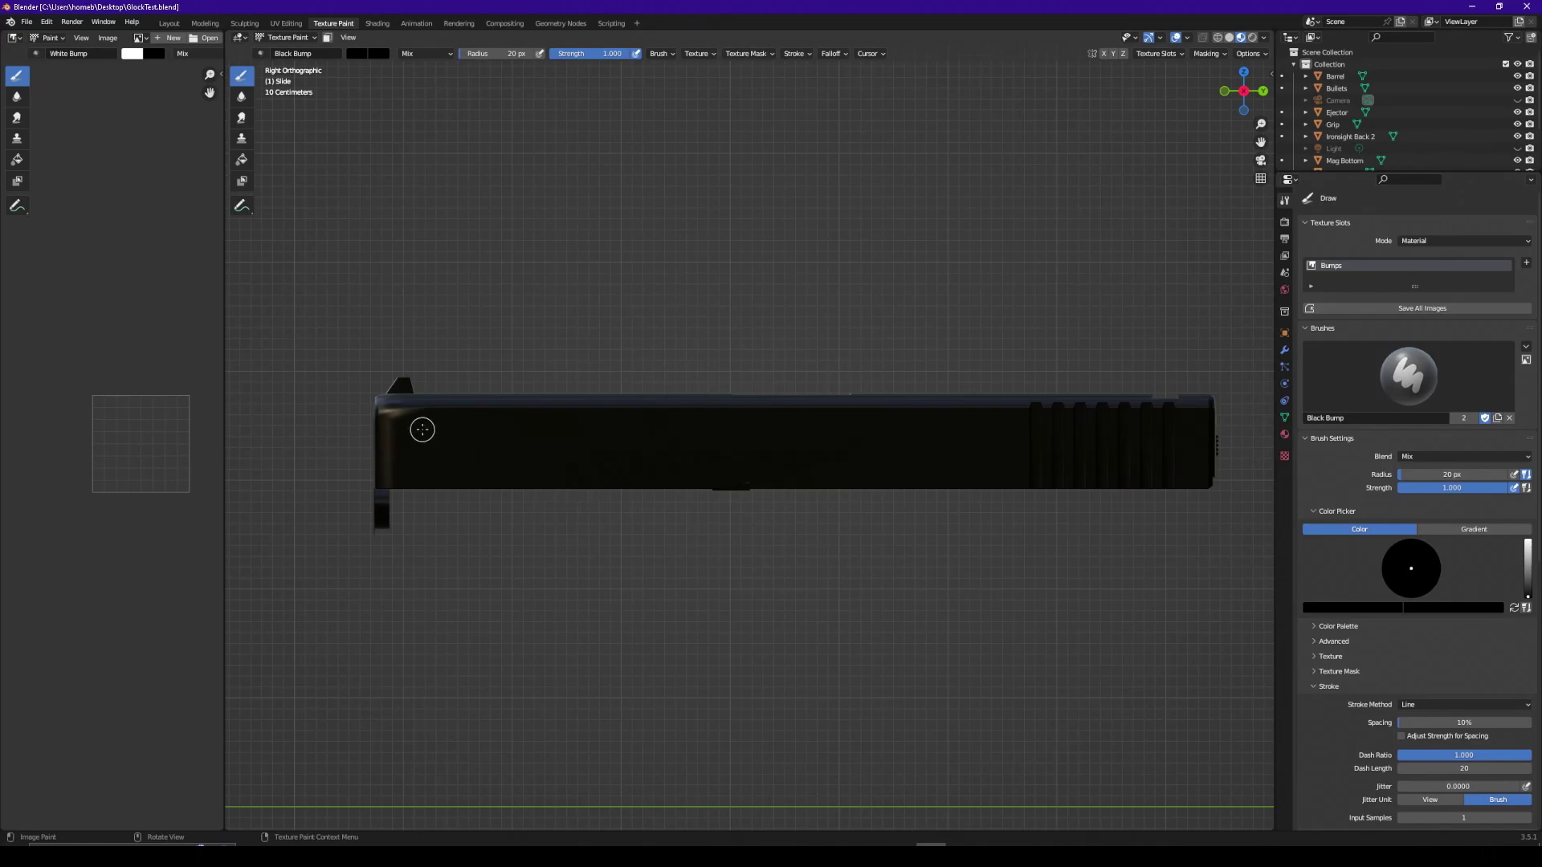
pyautogui.moveTo(423, 427); pyautogui.dragTo(677, 426)
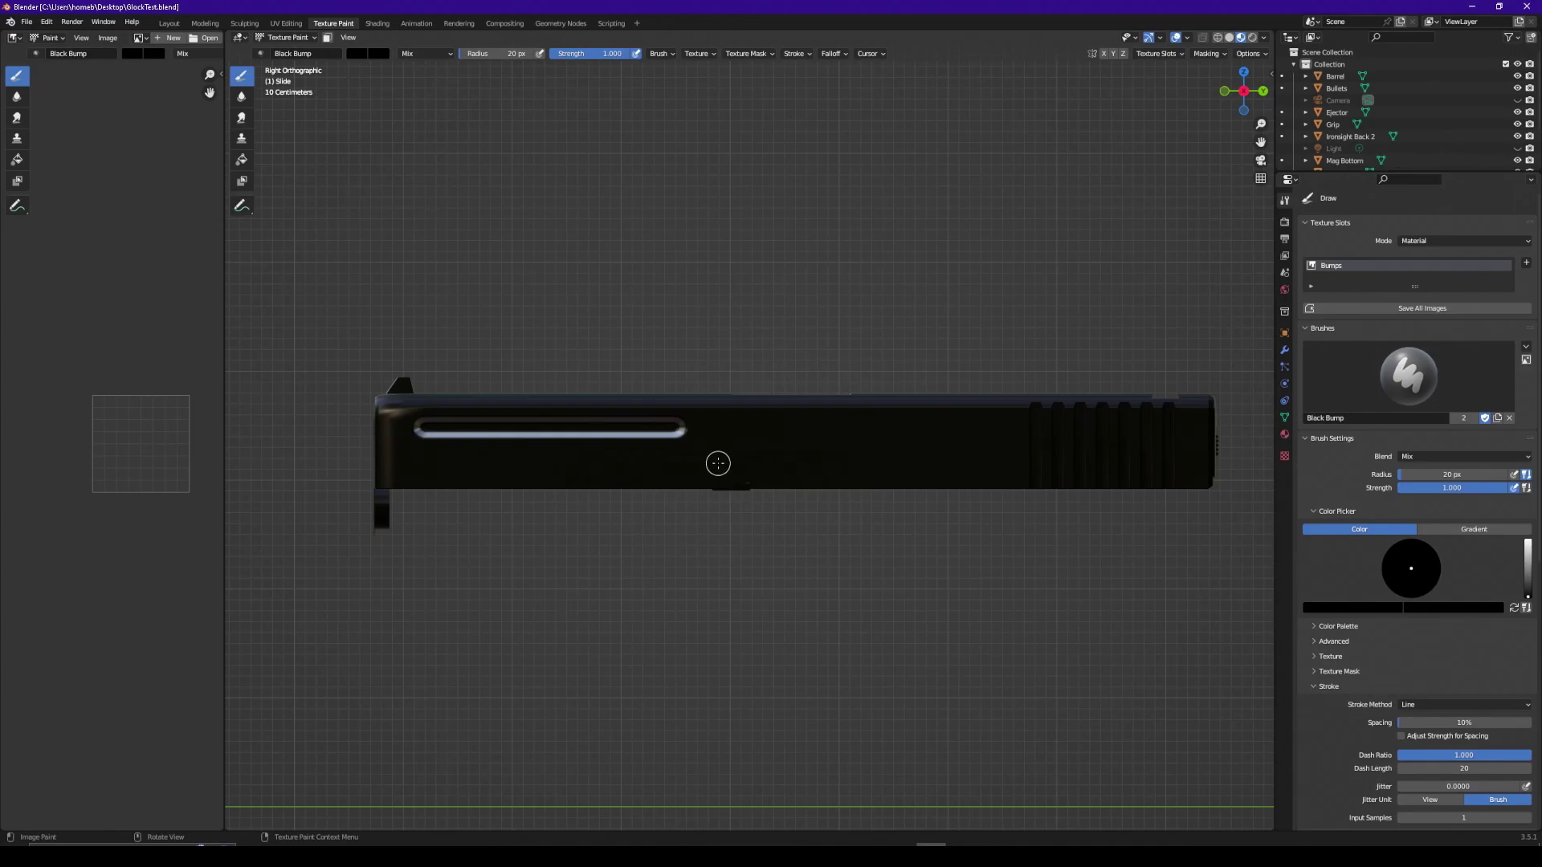
# - Paint a straight White Bump line along the slide, just below the black line and extending slightly farther back
pyautogui.click(1430, 377)
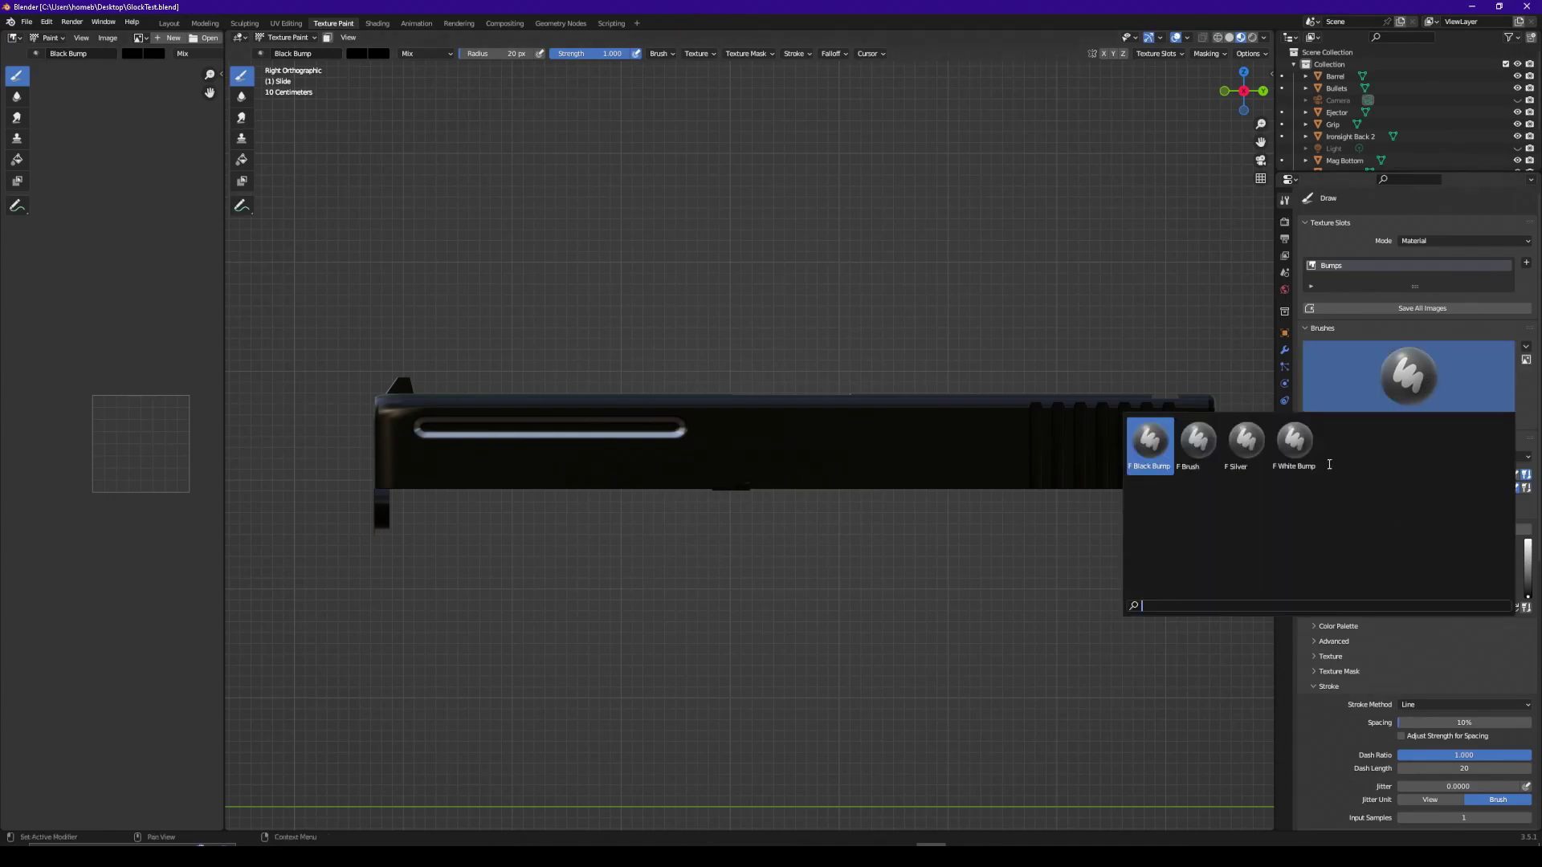
pyautogui.click(1293, 440)
pyautogui.moveTo(462, 462); pyautogui.dragTo(769, 469)
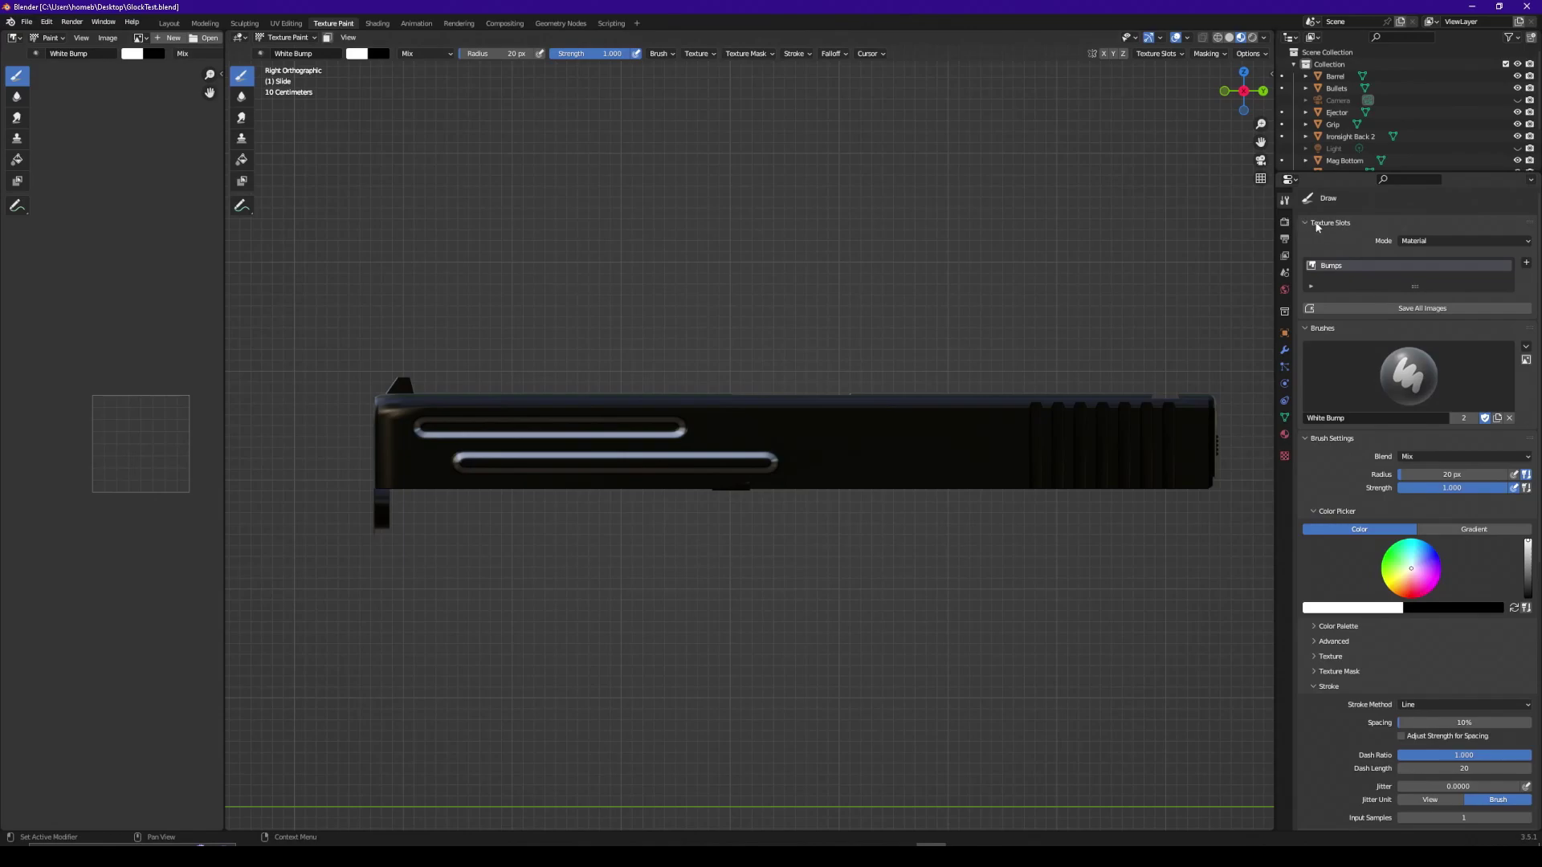
# - Add a Normal paint slot named Slide Normal with a blank 2048 x 2048 px image, and check the slide in solid shading
pyautogui.click(1527, 264)
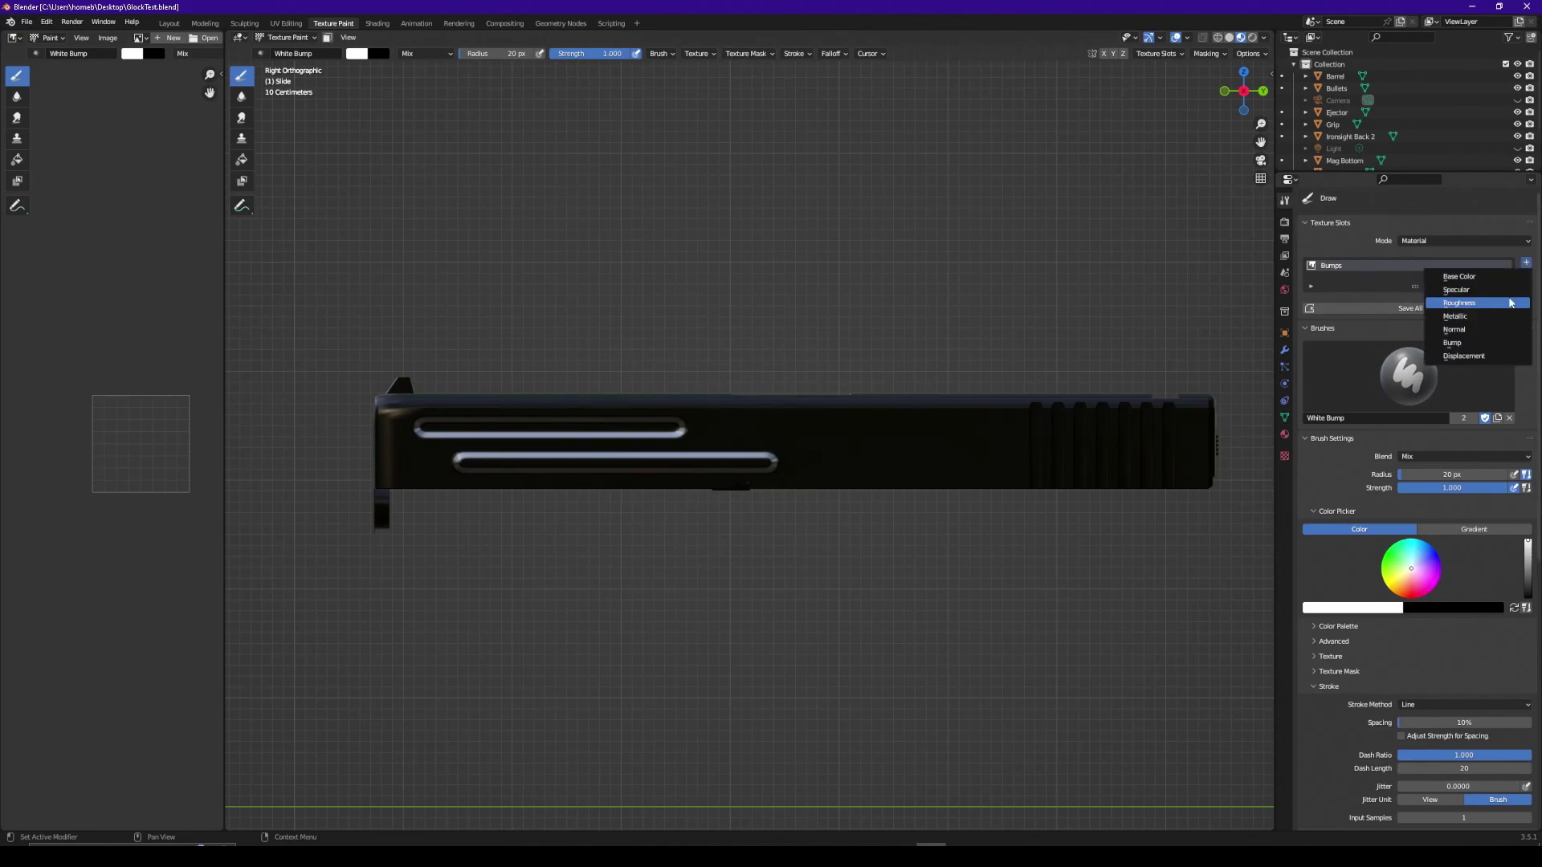
pyautogui.click(1473, 330)
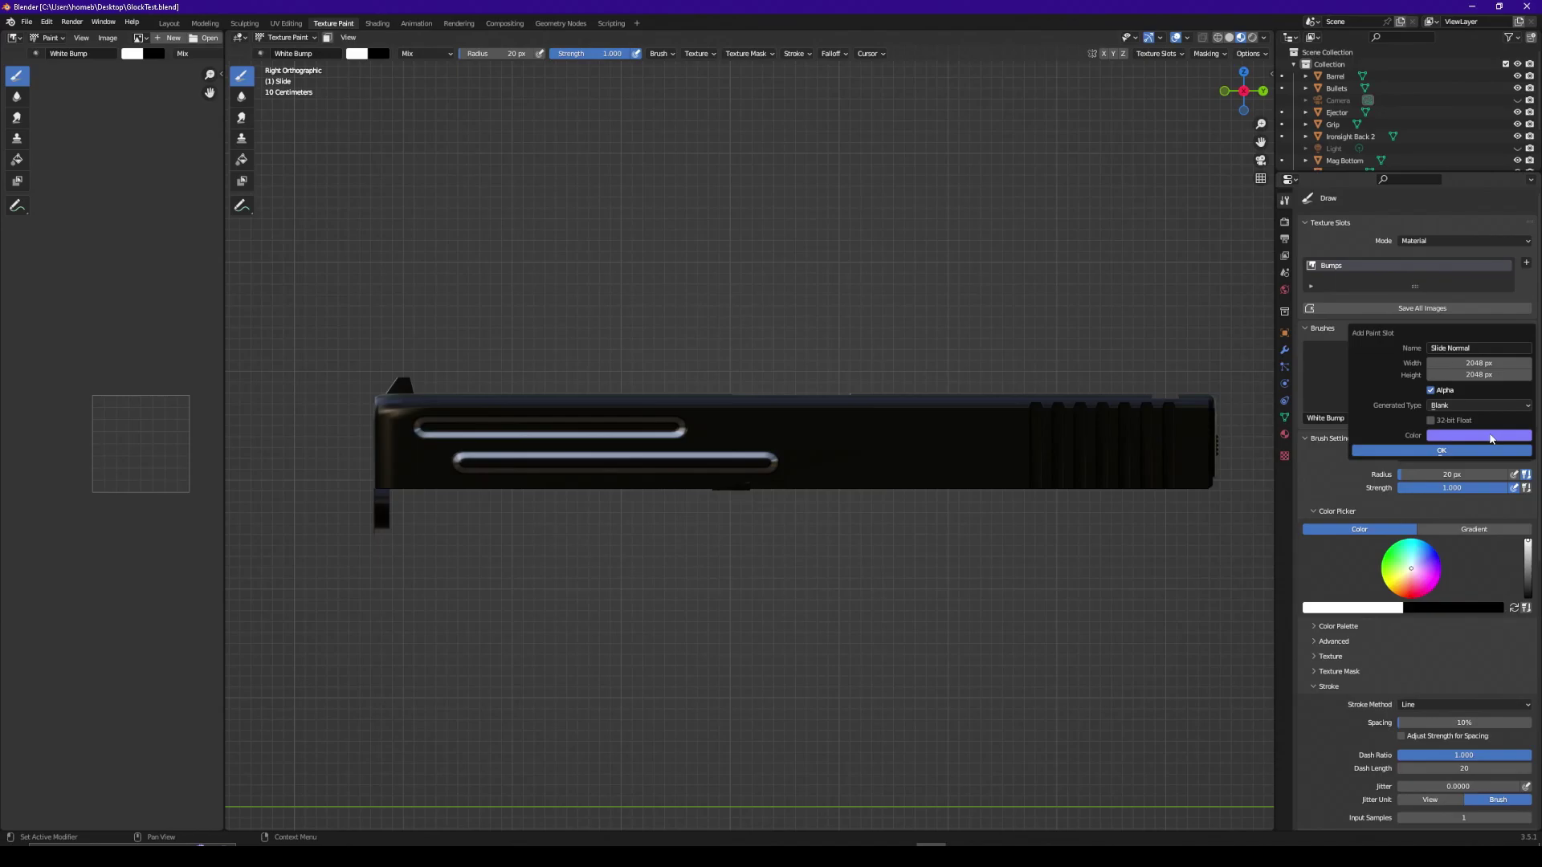
pyautogui.click(1436, 454)
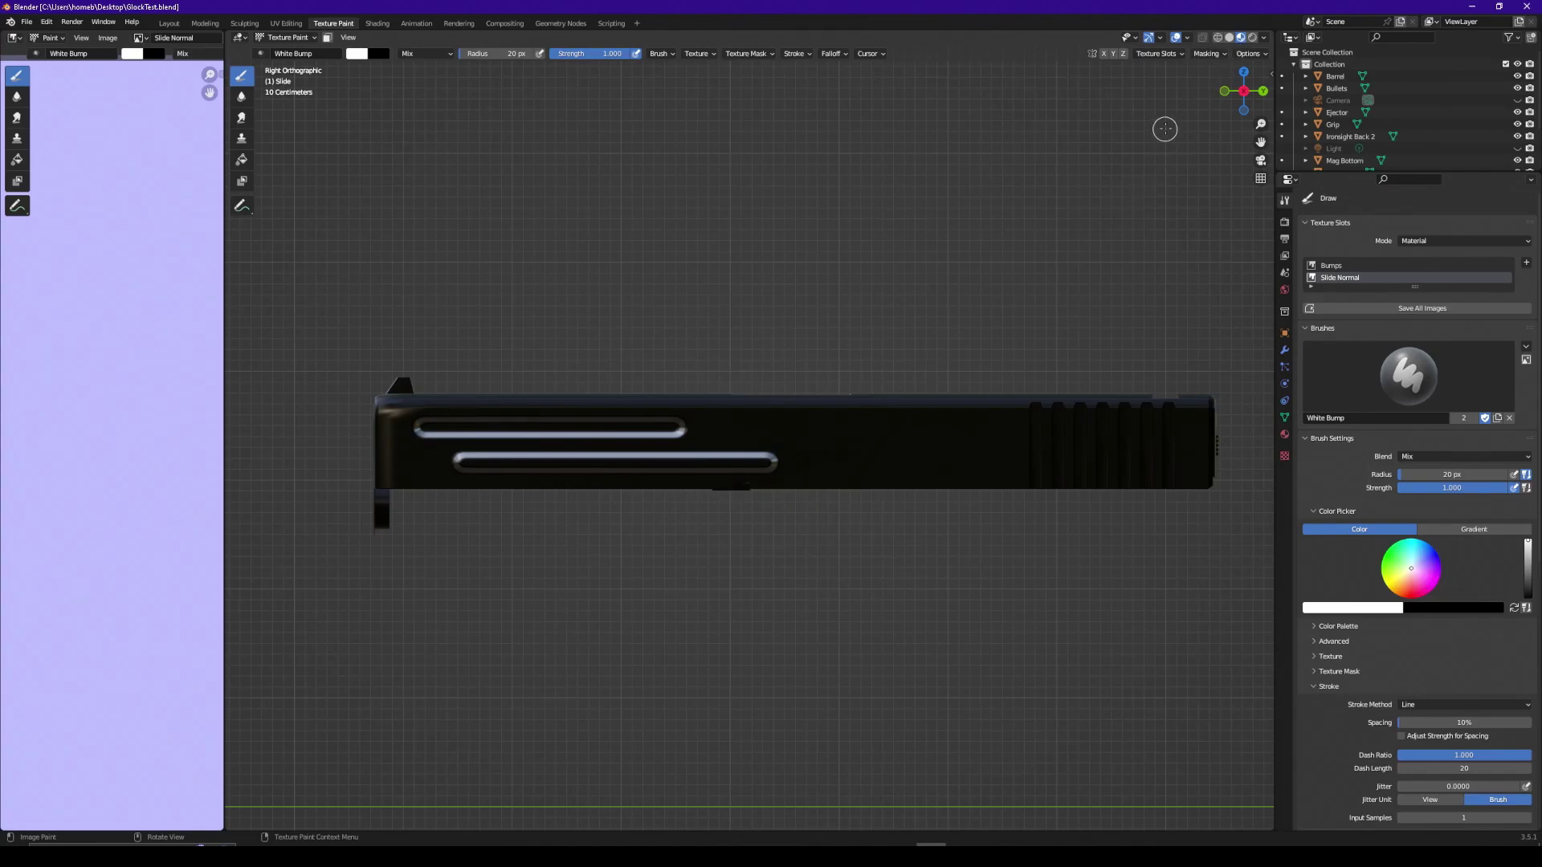
pyautogui.click(1230, 37)
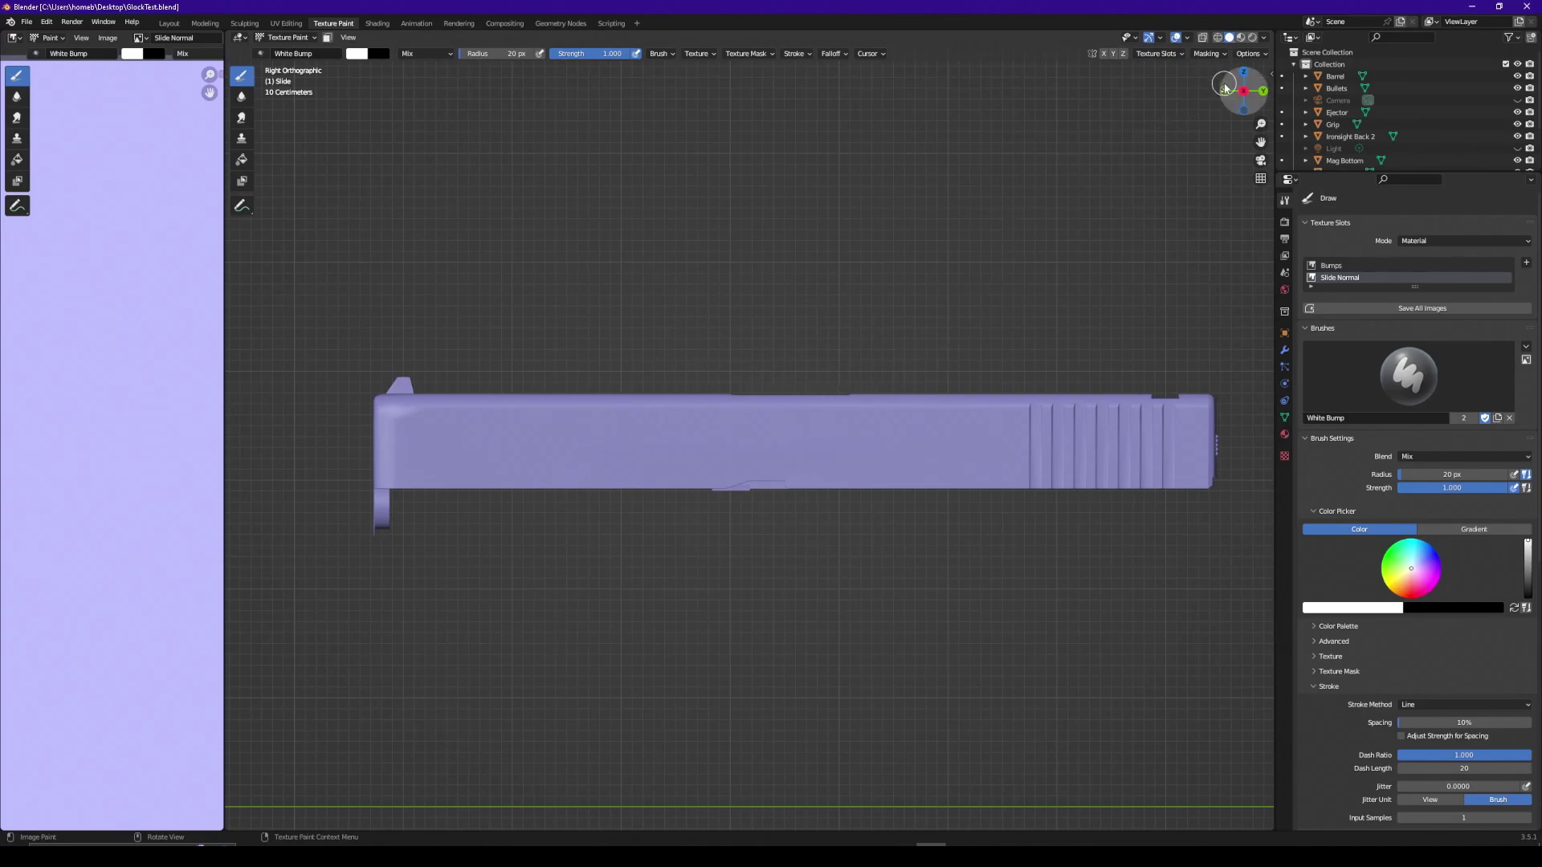
pyautogui.click(1241, 37)
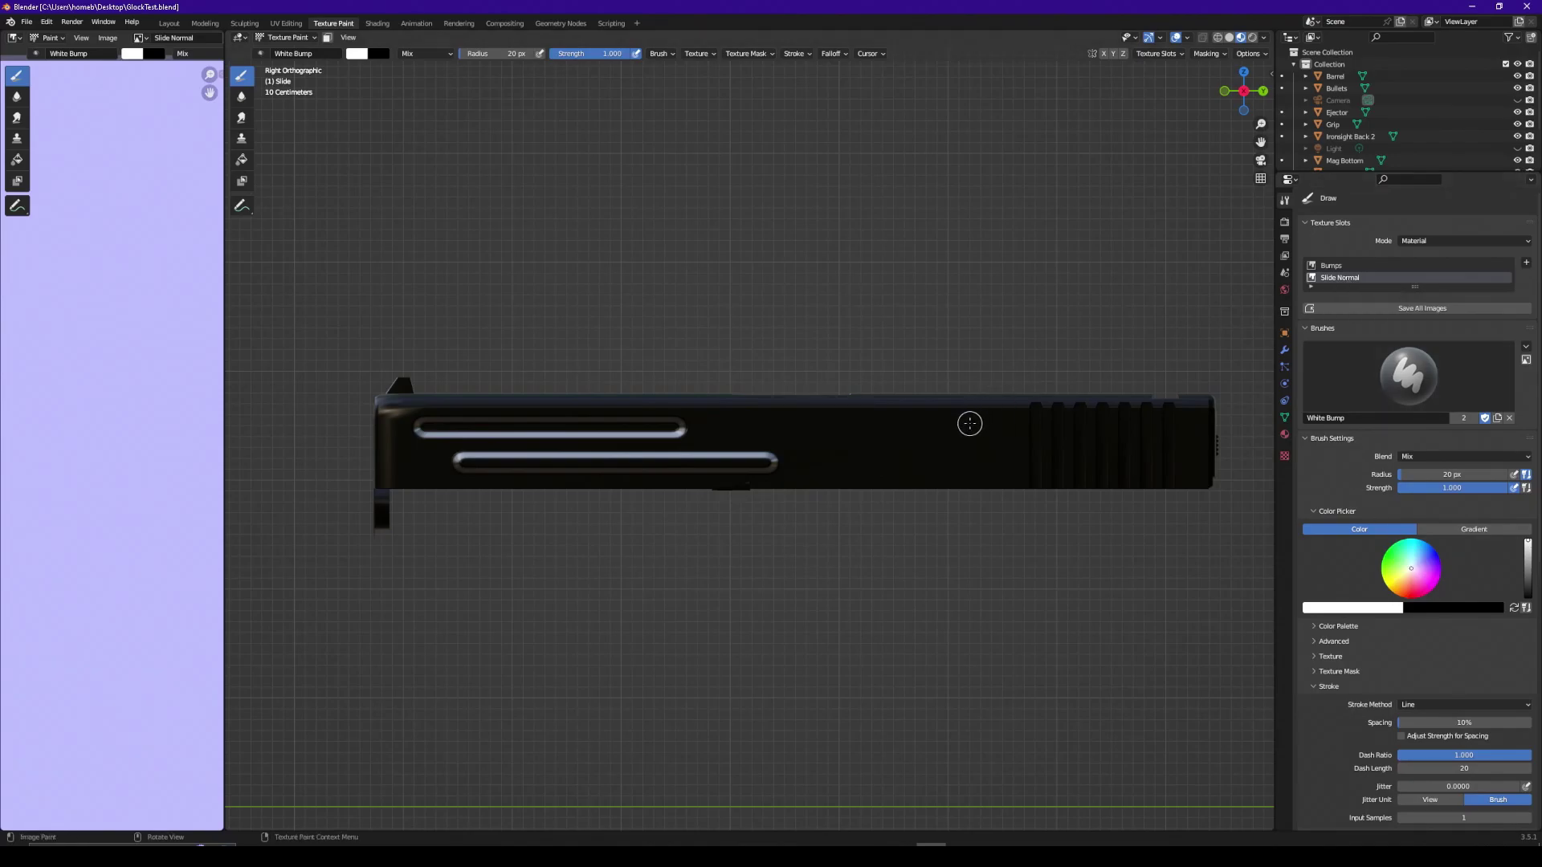
# - Send the current slide view to the external image editor with Quick Edit at a 2048 px screen grab size
pyautogui.scroll(-8, 1365, 599)
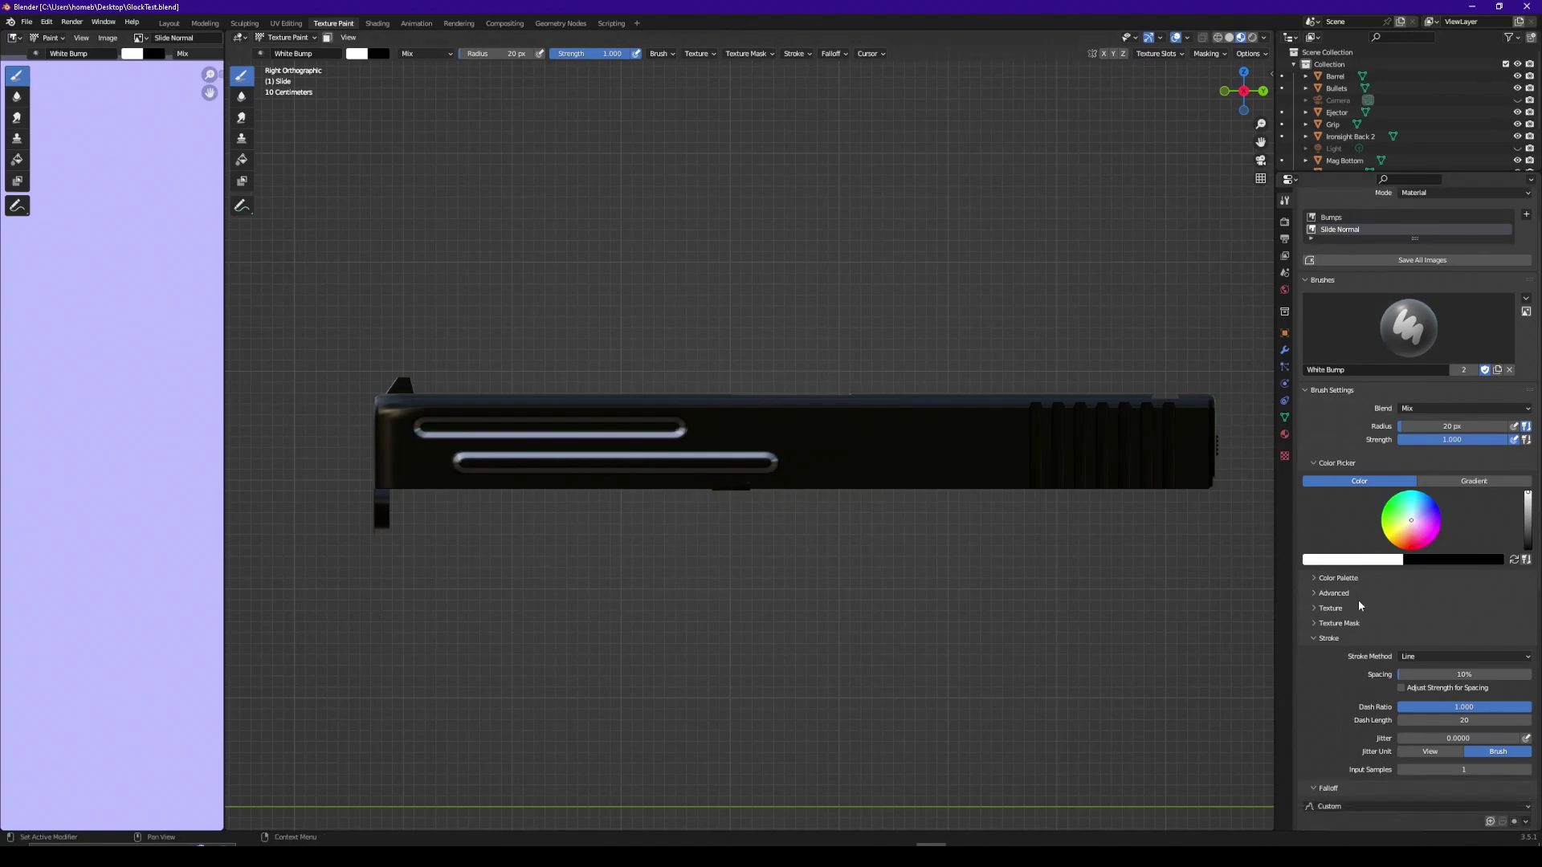
pyautogui.scroll(-6, 1368, 716)
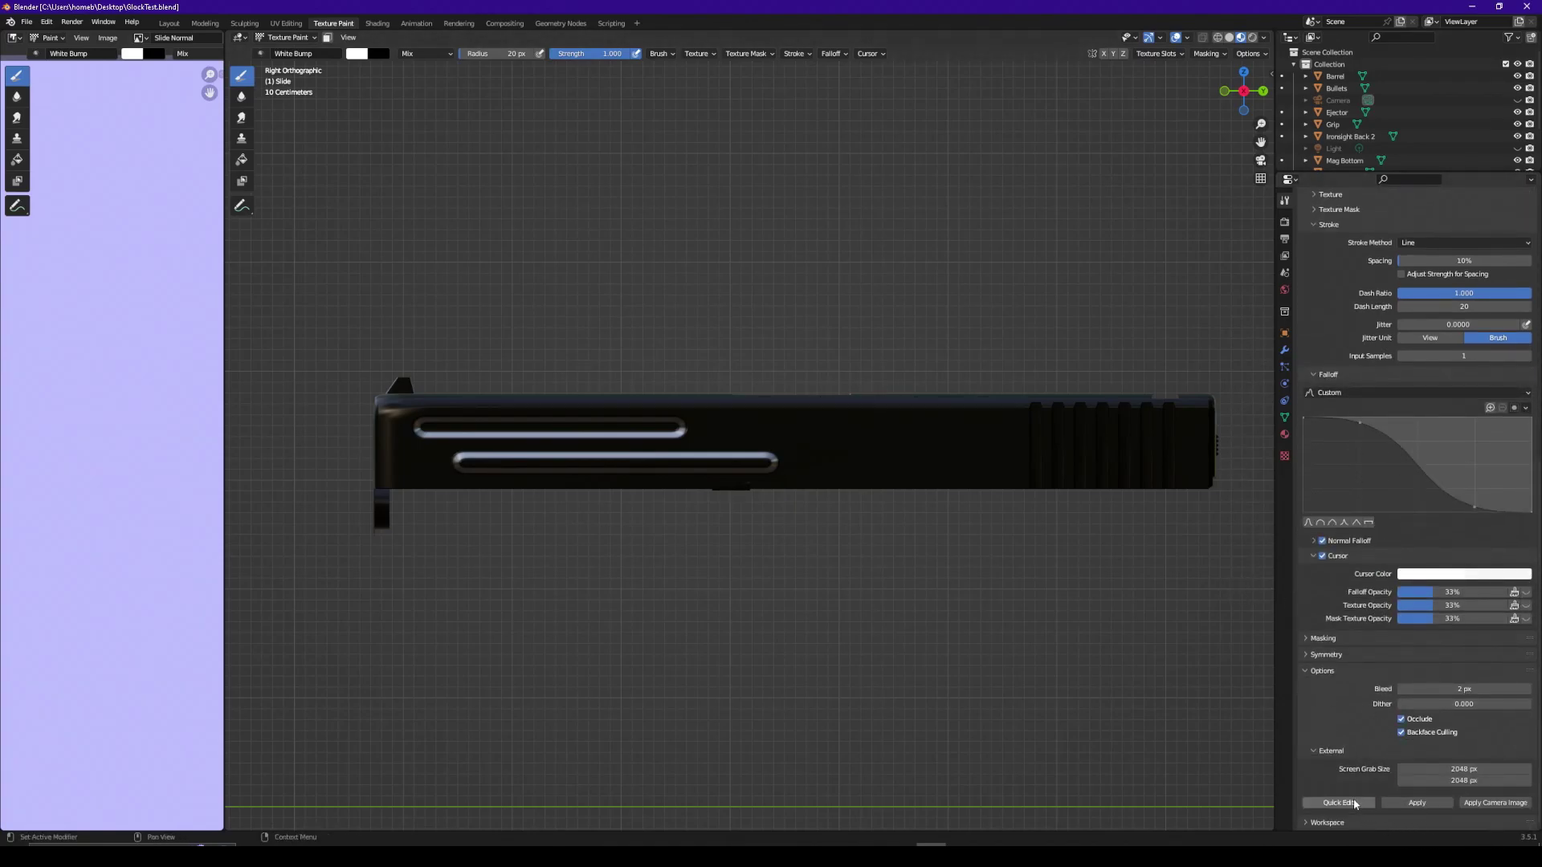
pyautogui.click(1355, 803)
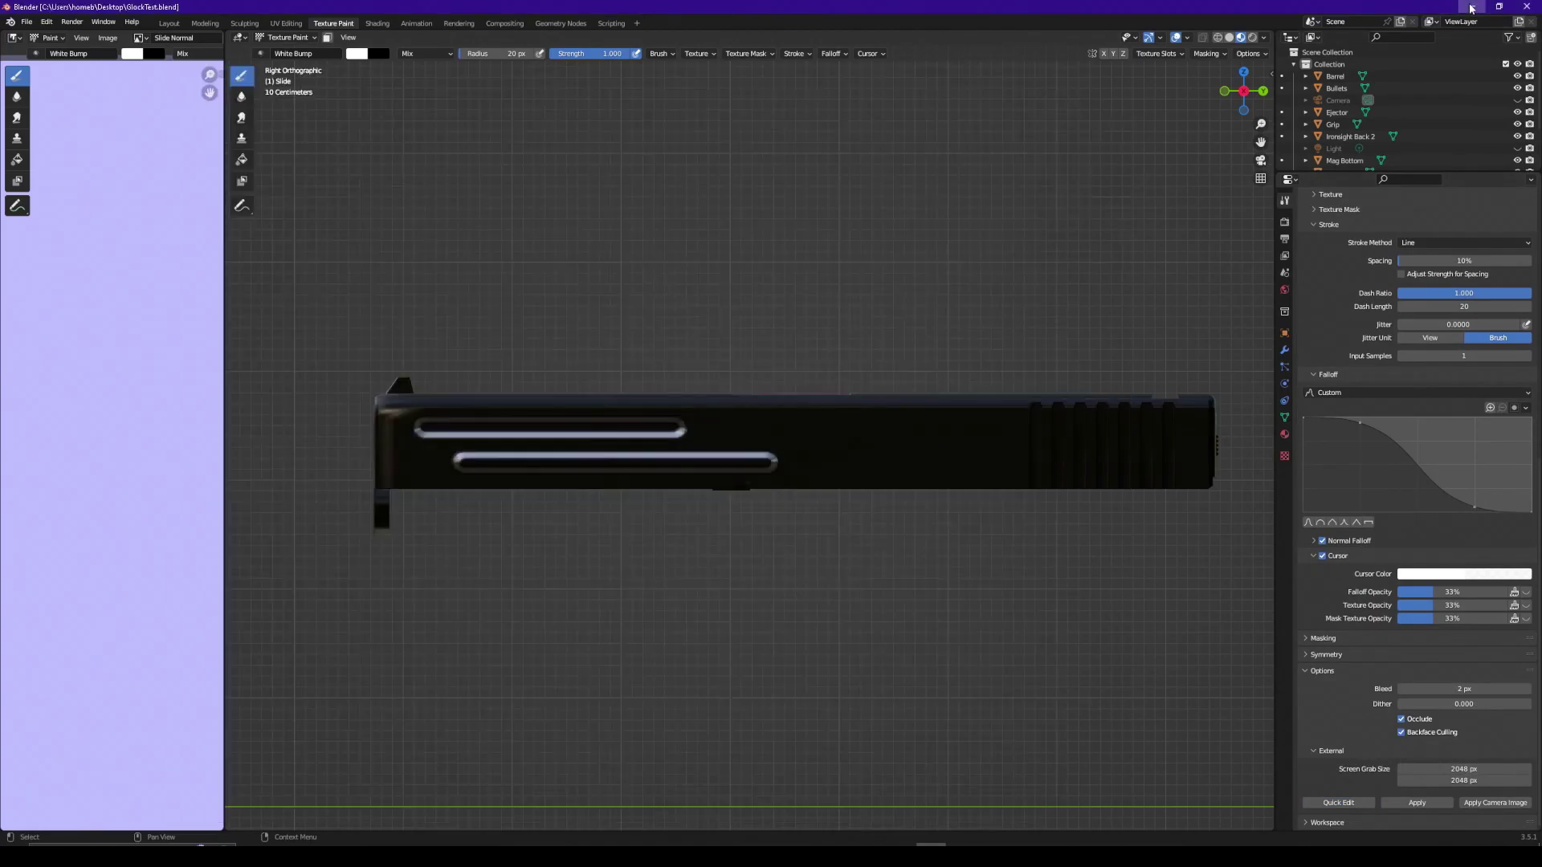
# - Switch to Photoshop and place Star and Stripes.png on the slide, between the painted grooves and the rear serrations
pyautogui.click(1471, 8)
pyautogui.moveTo(67, 645); pyautogui.dragTo(699, 496)
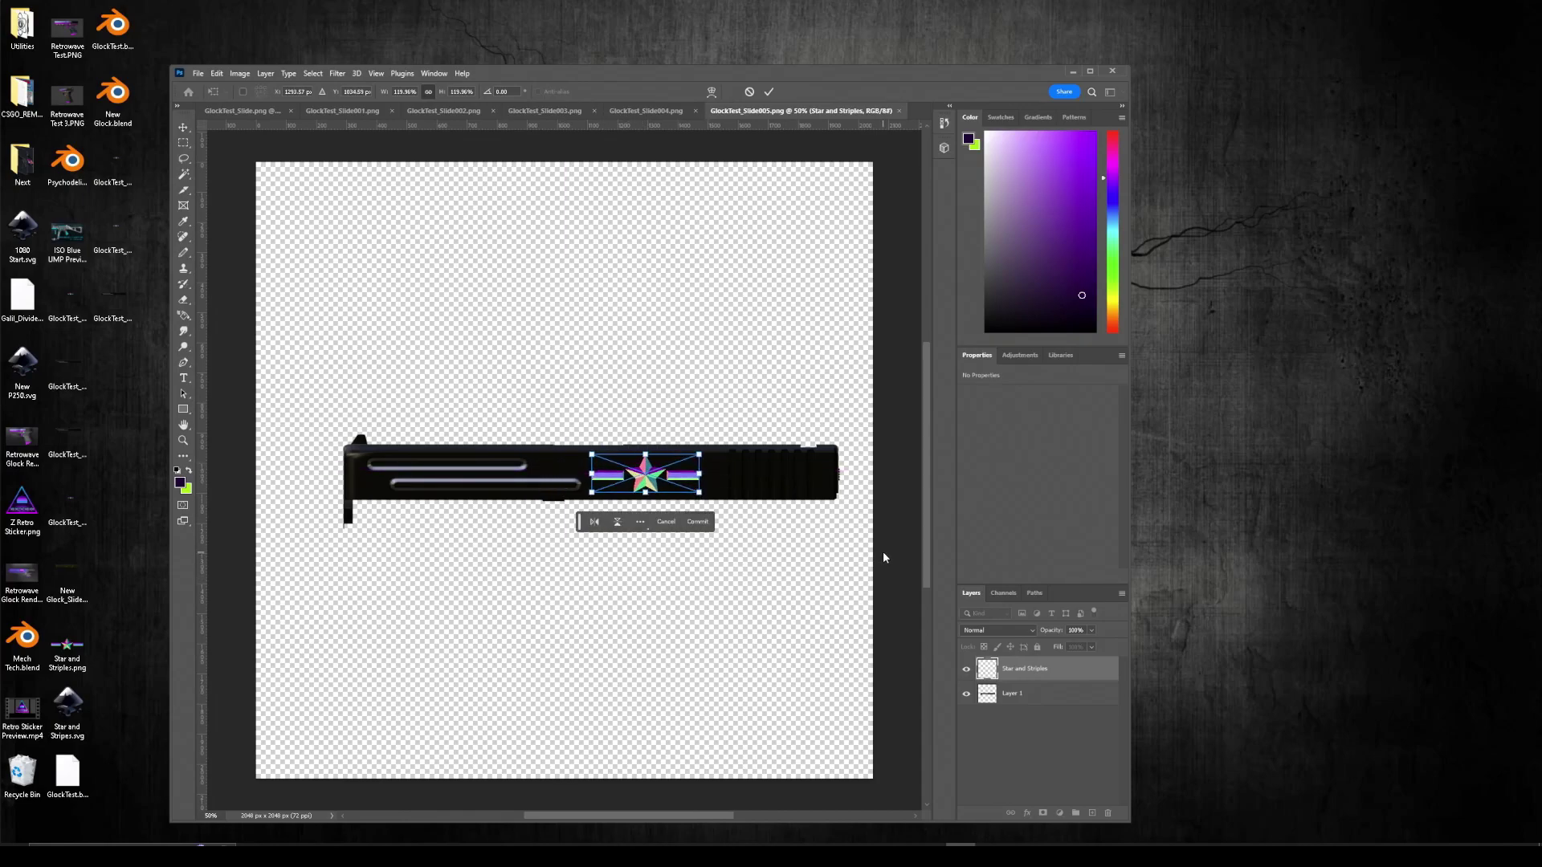
pyautogui.press('Return')
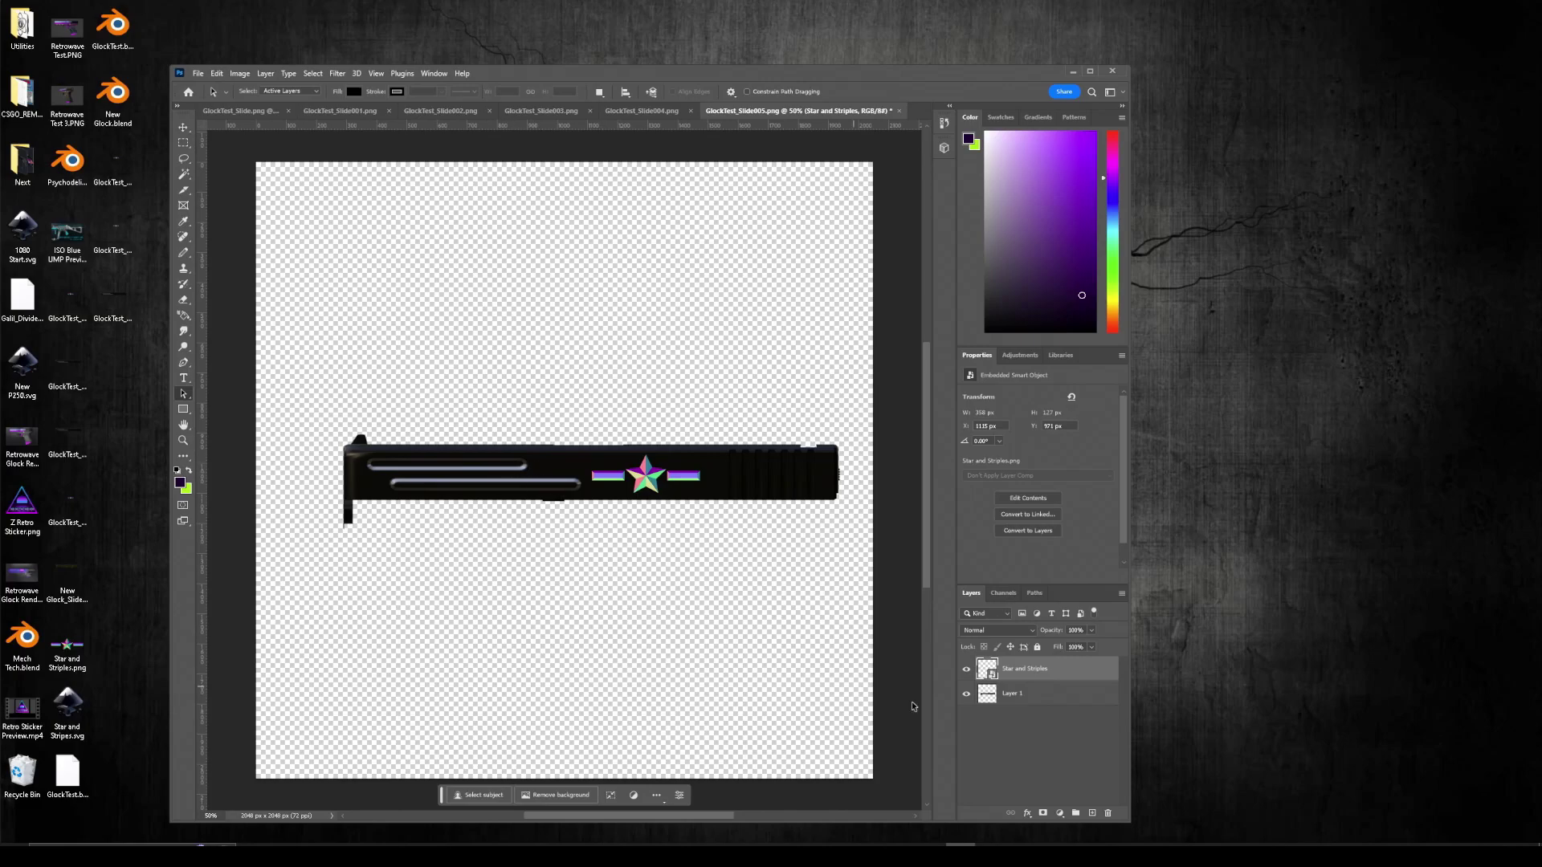
# - Delete the slide capture layer, Layer 1, and save the image with only the Star and Stripes layer
pyautogui.click(1032, 695)
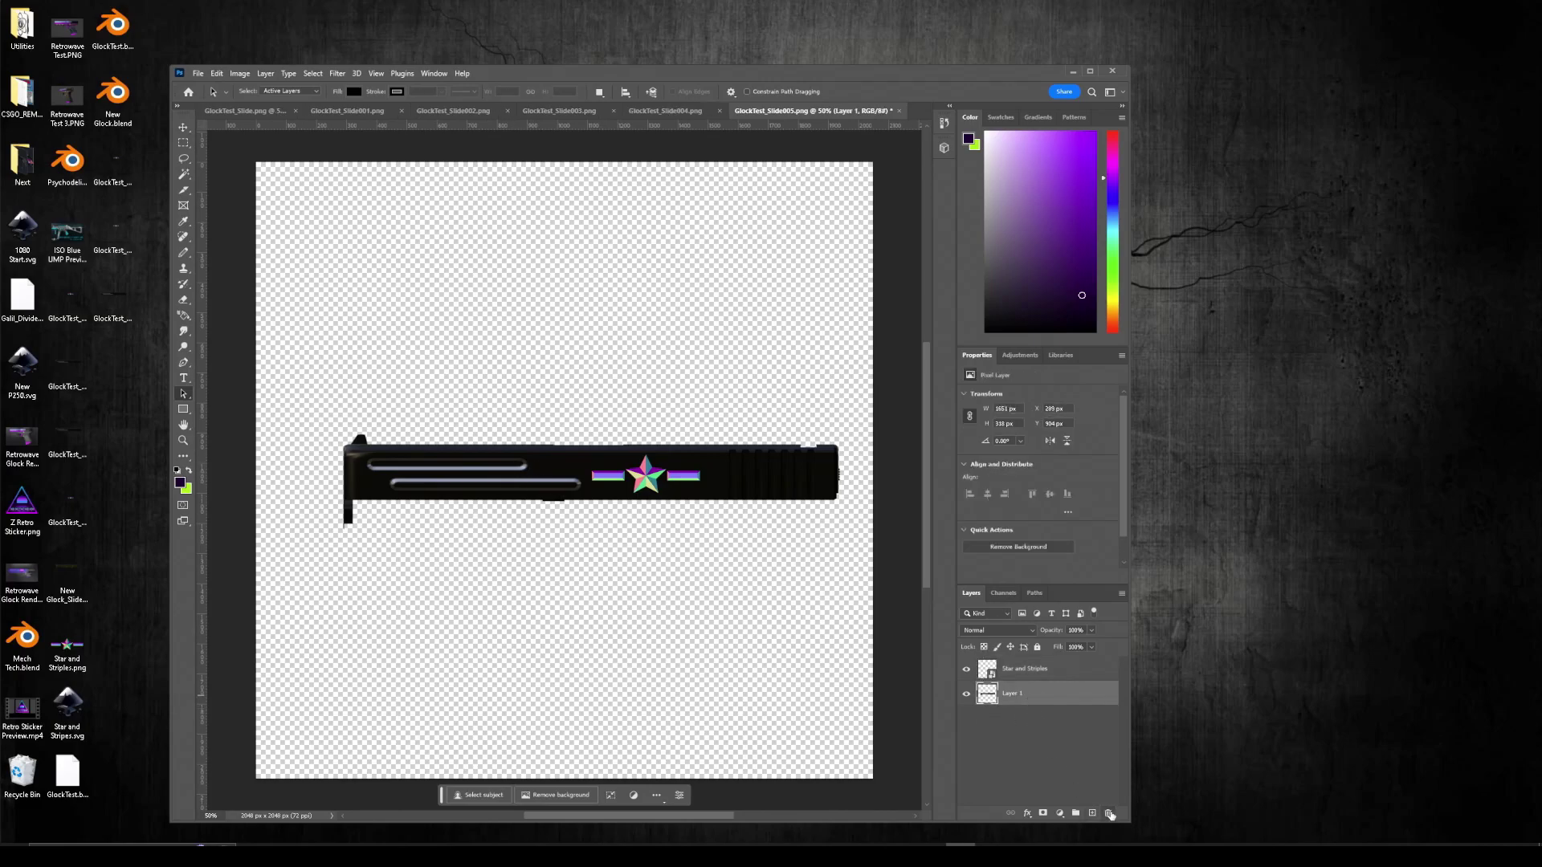
pyautogui.click(1109, 814)
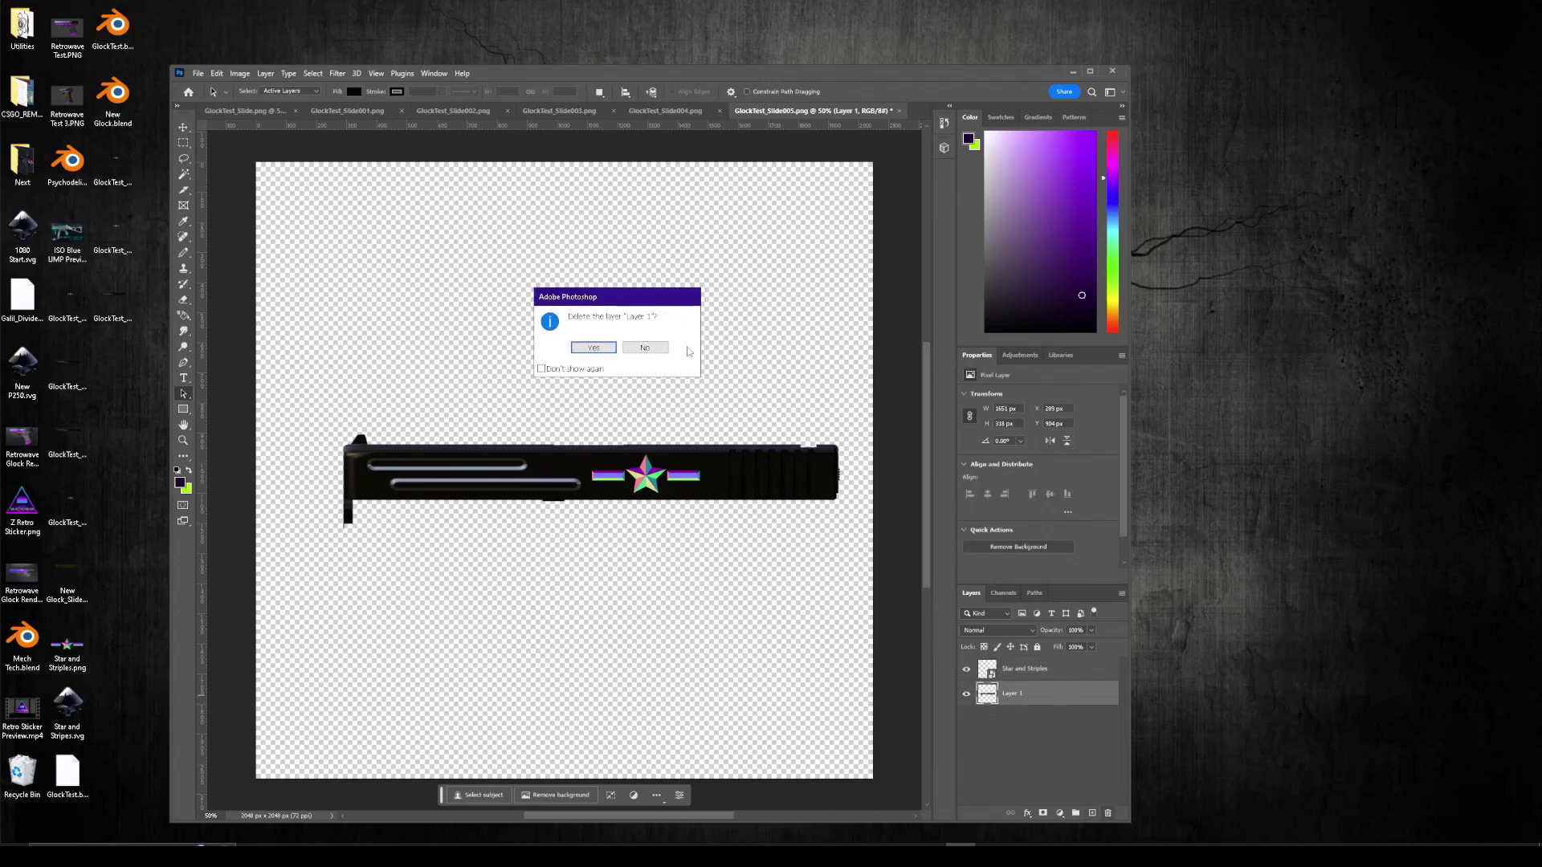
pyautogui.click(197, 73)
pyautogui.click(221, 203)
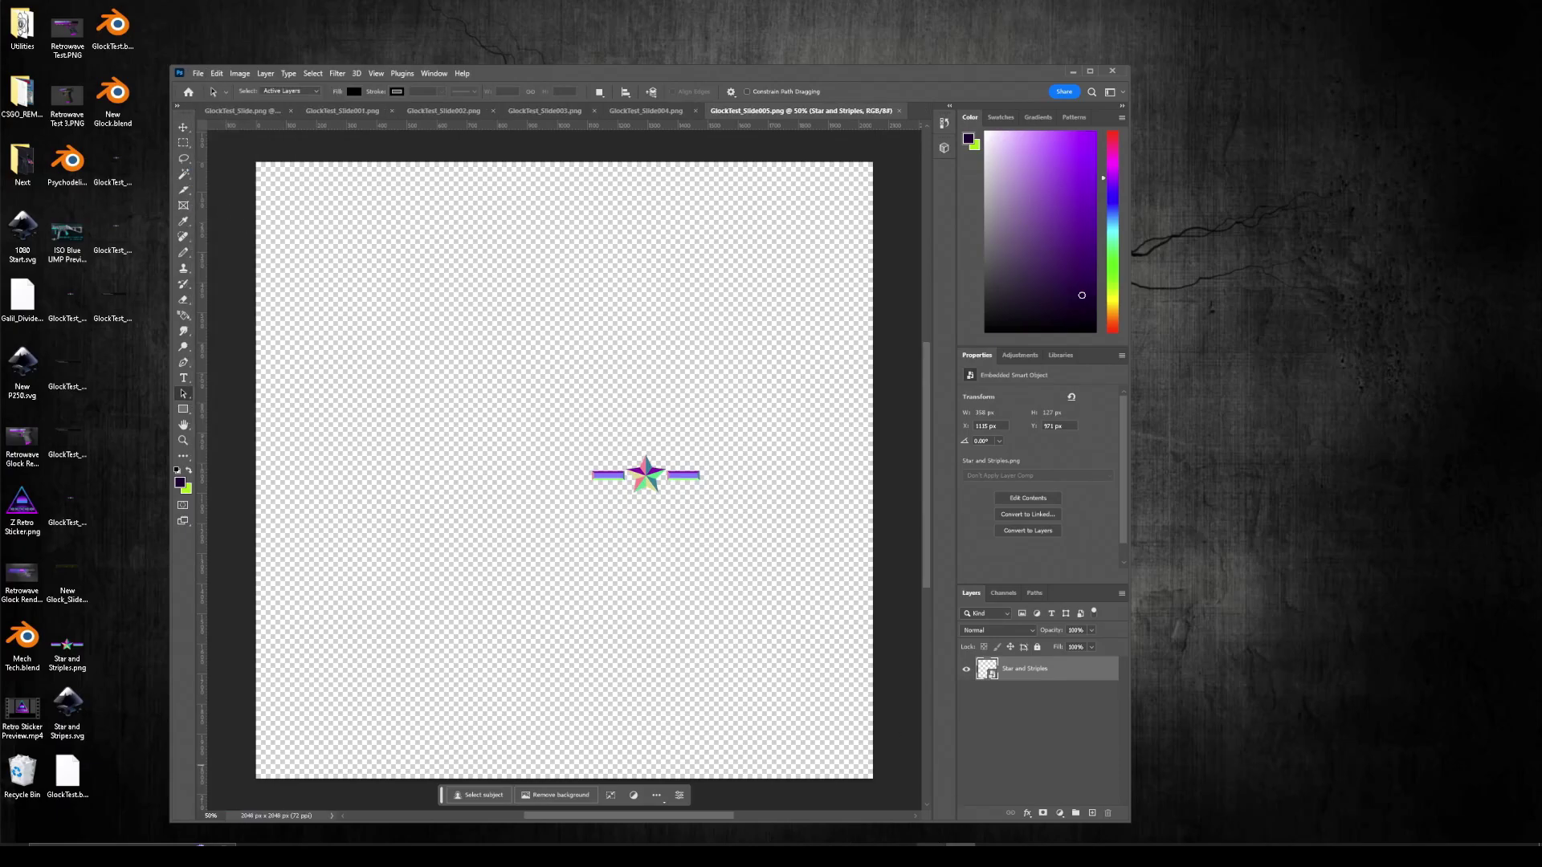
# - Switch back to Blender and apply the externally edited image to the slide's texture
pyautogui.hotkey('alt', 'Tab')
pyautogui.click(1417, 804)
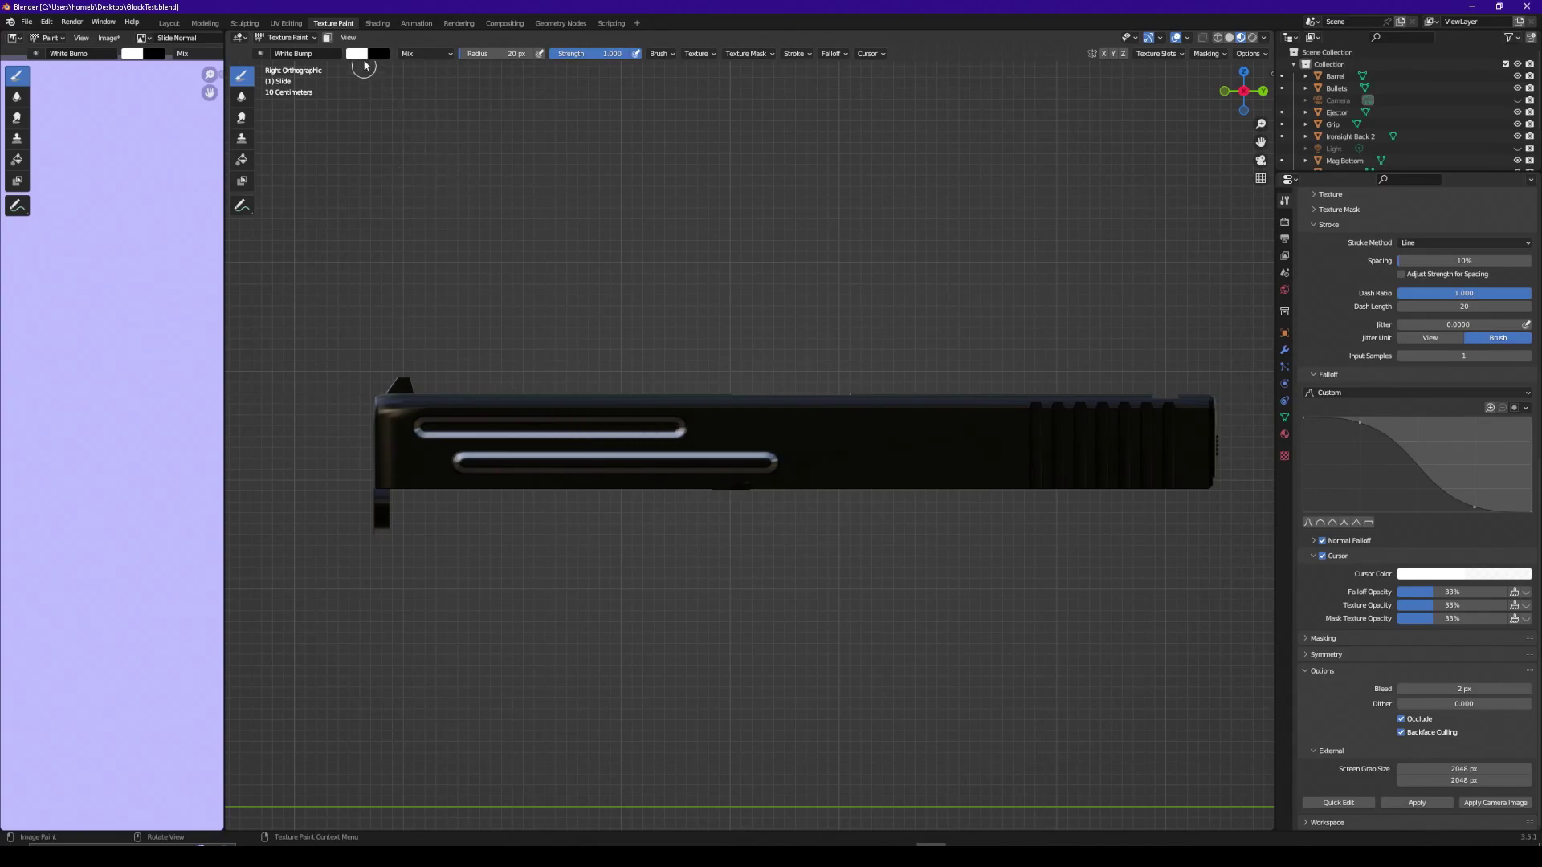
# - Move the Slide Normal and Normal Map nodes below the Bumps texture and connect Normal Map to the Bump node's Normal input
pyautogui.click(377, 24)
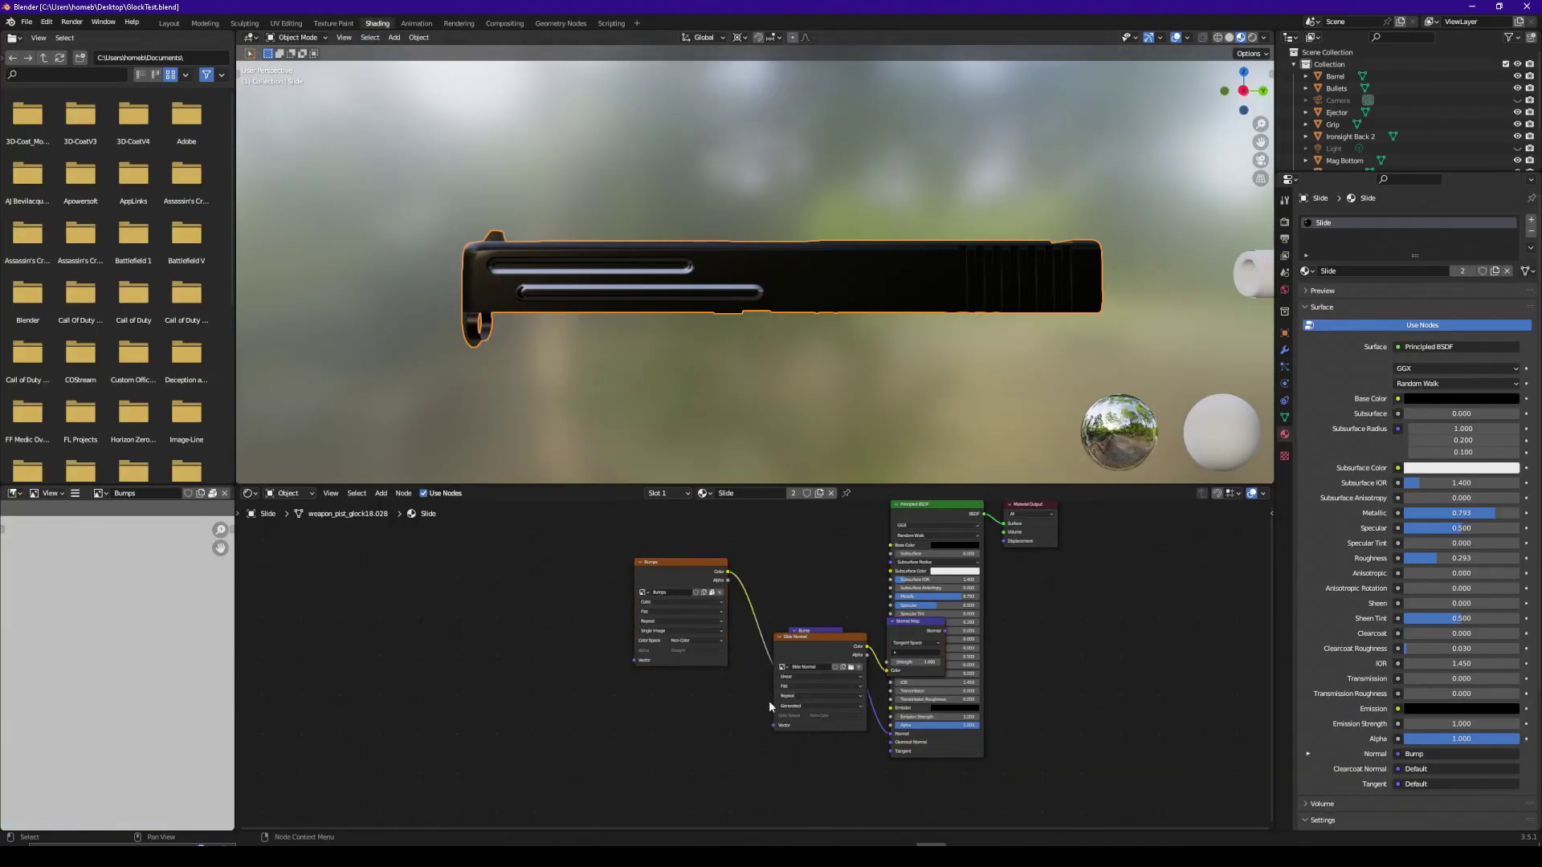
pyautogui.moveTo(807, 657); pyautogui.dragTo(544, 741)
pyautogui.moveTo(919, 634); pyautogui.dragTo(680, 748)
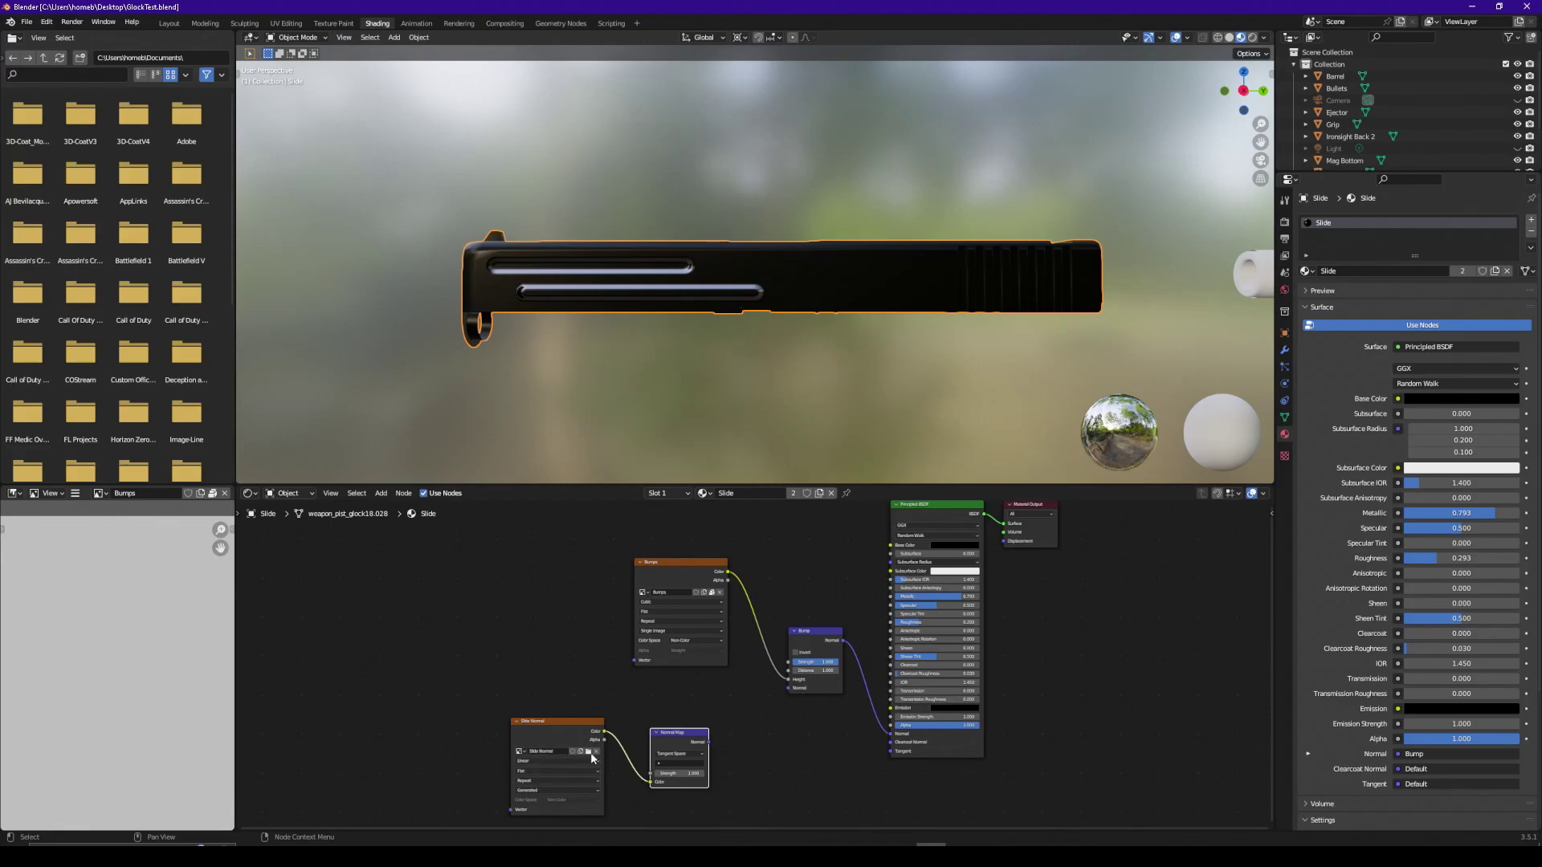
pyautogui.moveTo(709, 743); pyautogui.dragTo(788, 689)
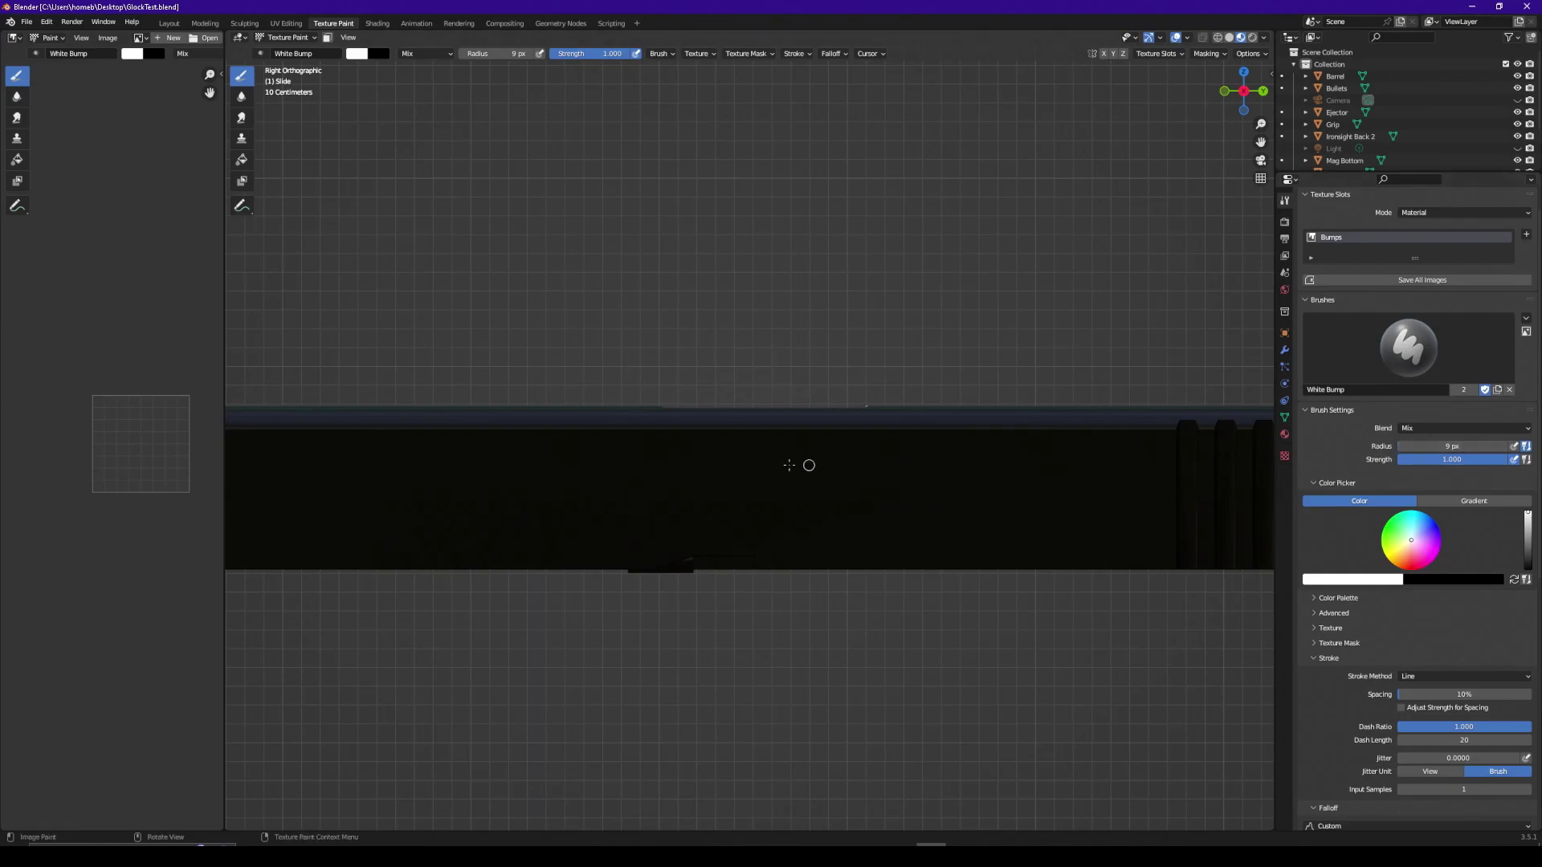
# - Paint a thin 9 px White Bump line along the slide's upper middle up close, and a thicker parallel one below it from farther out
pyautogui.scroll(-3, 661, 476)
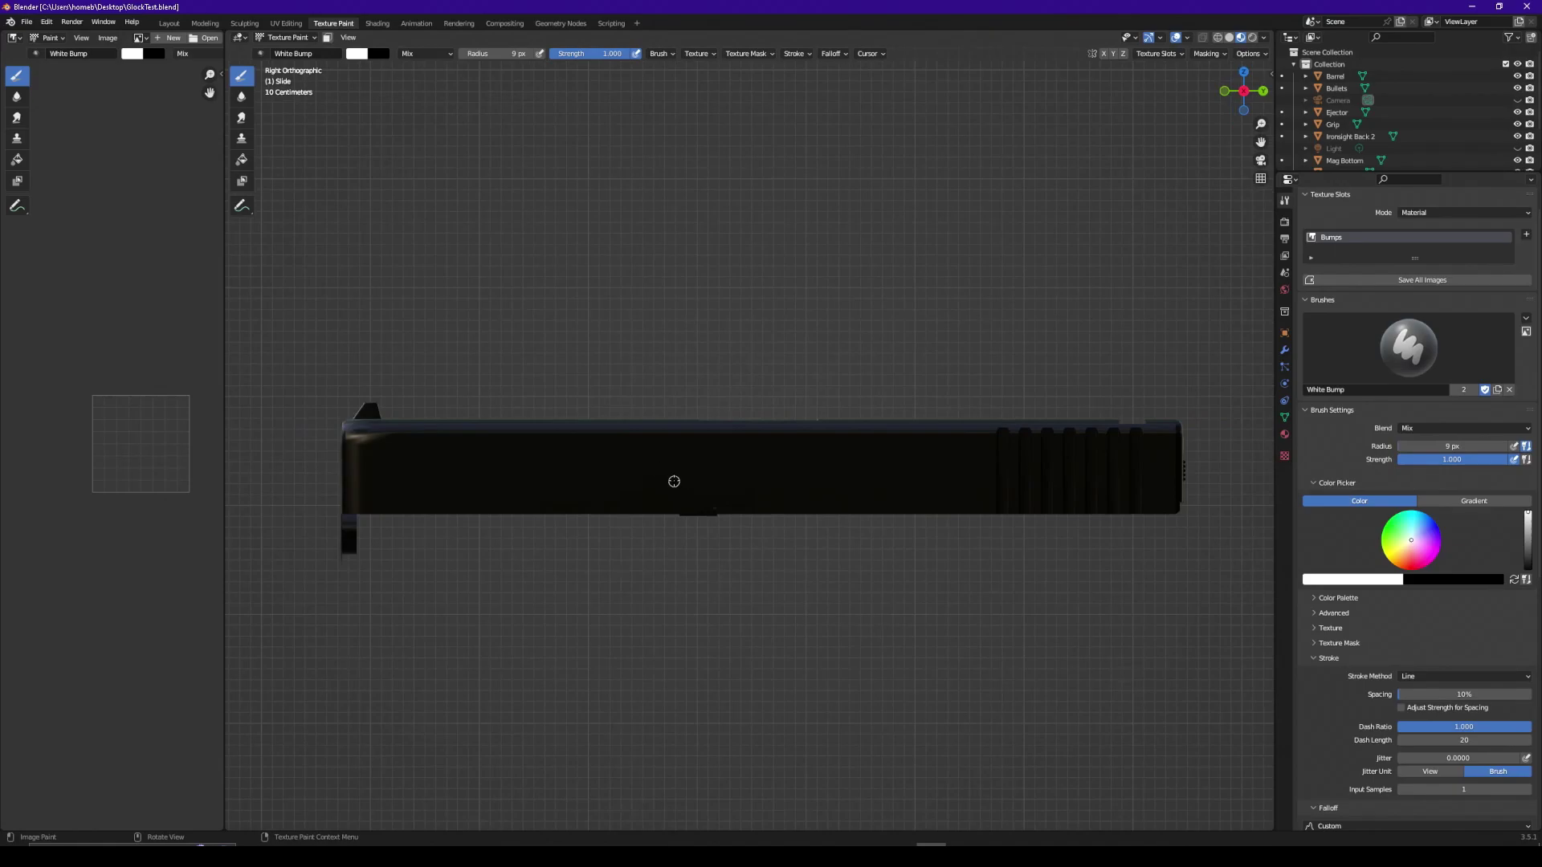
pyautogui.scroll(2, 696, 464)
pyautogui.scroll(1, 696, 466)
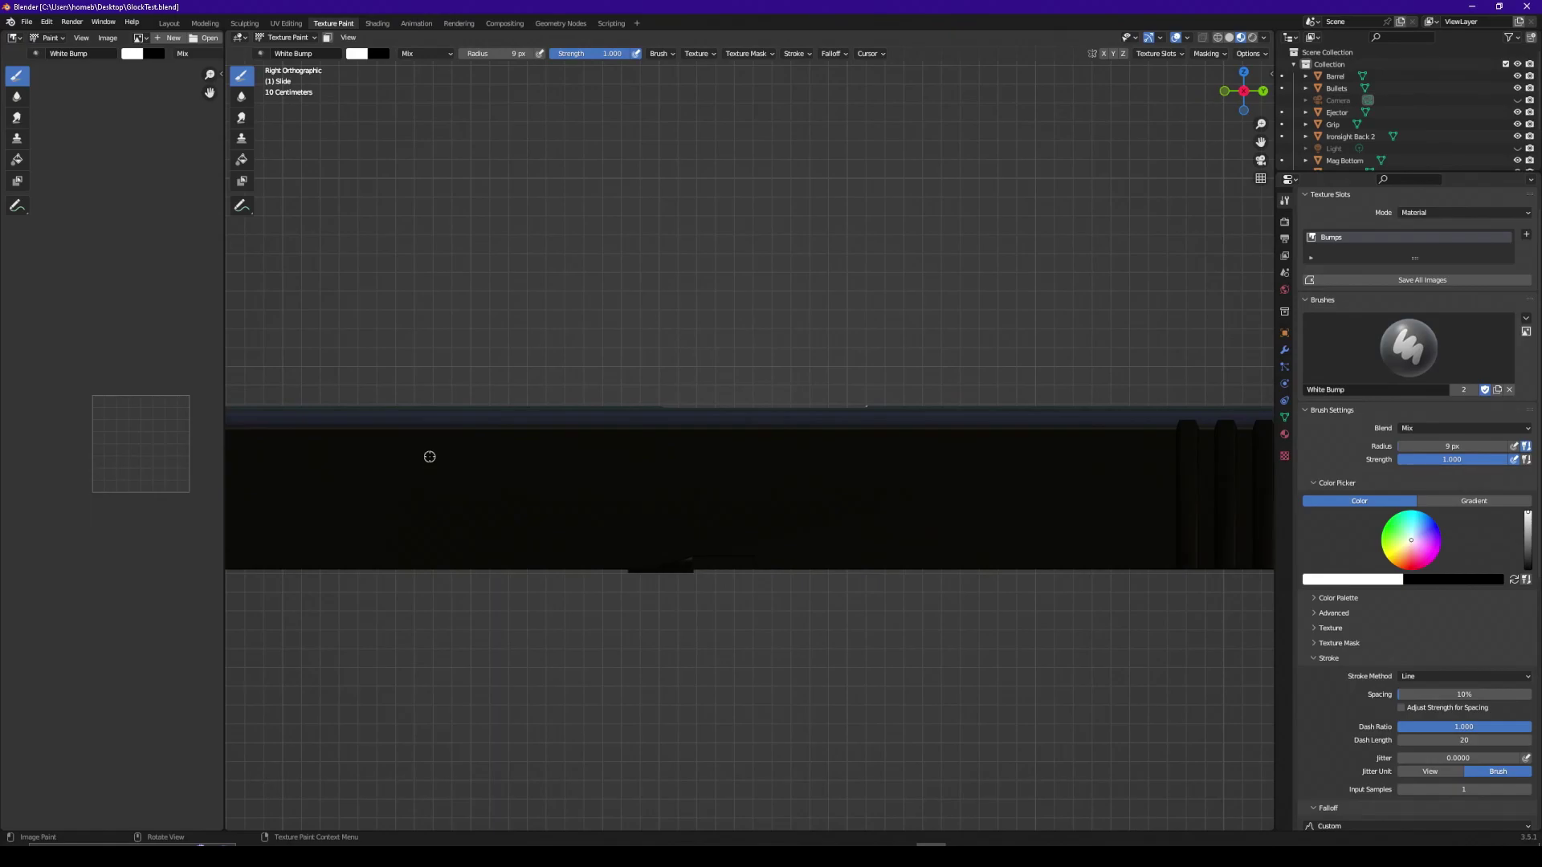
pyautogui.moveTo(429, 457); pyautogui.dragTo(1082, 468)
pyautogui.scroll(-3, 849, 503)
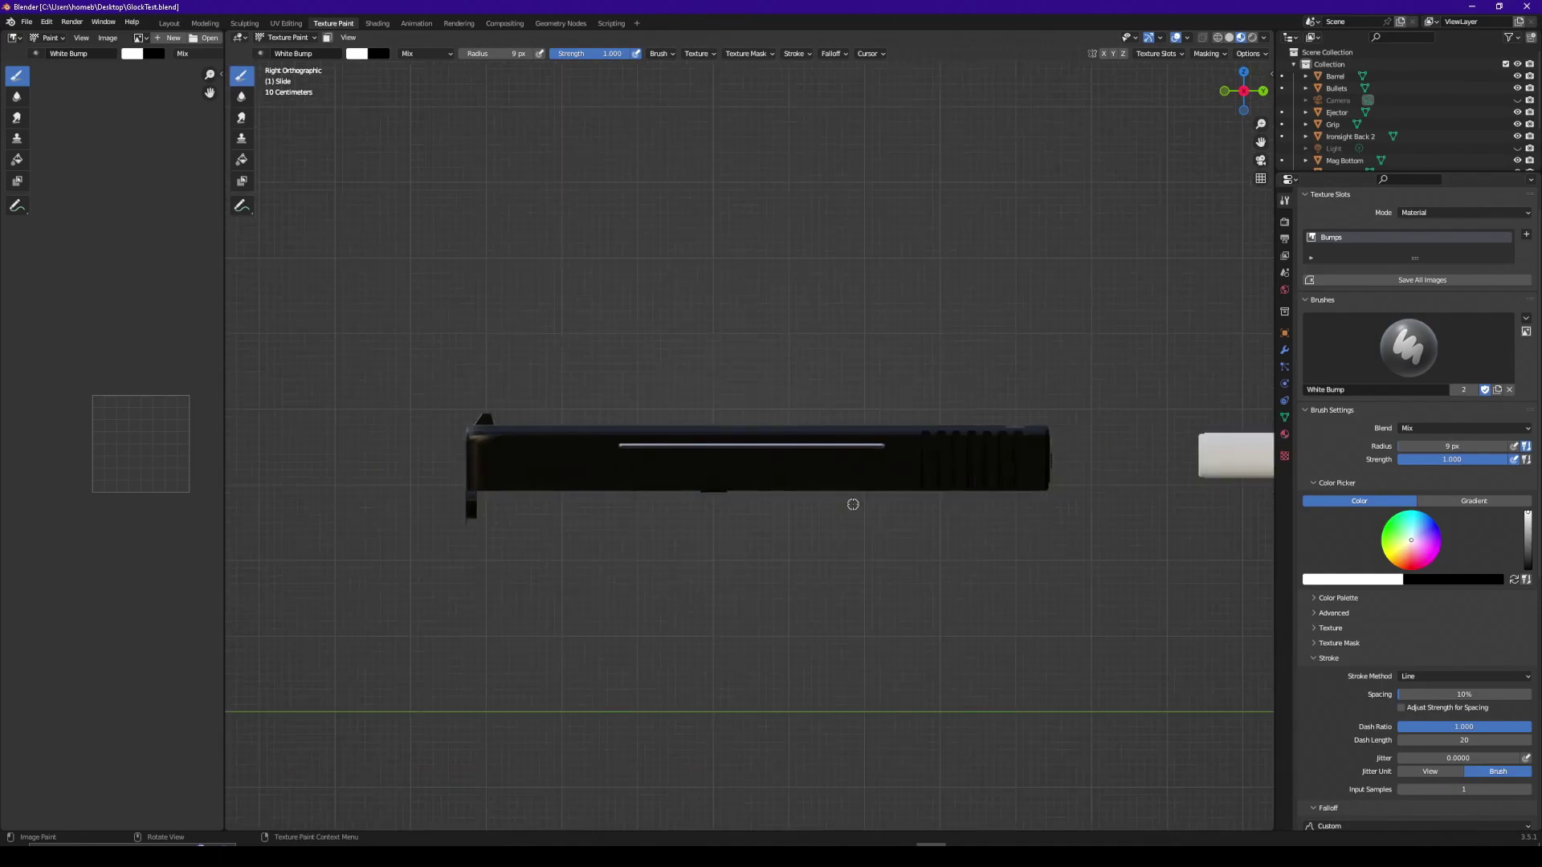
pyautogui.moveTo(623, 458); pyautogui.dragTo(880, 465)
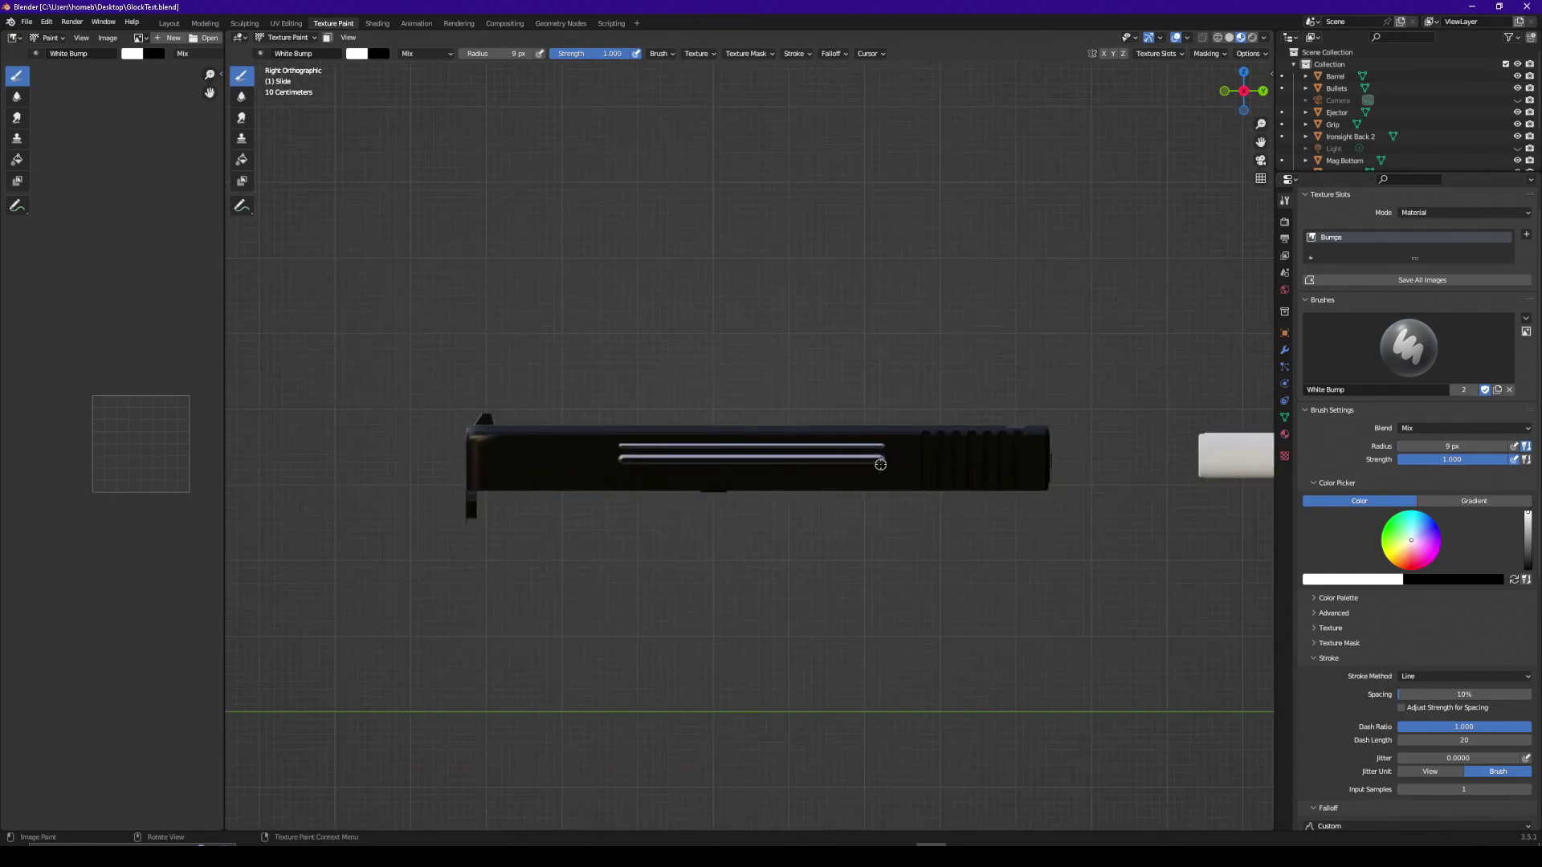
# - Compare the widths of the two painted bump lines from close up and from farther away
pyautogui.scroll(5, 840, 489)
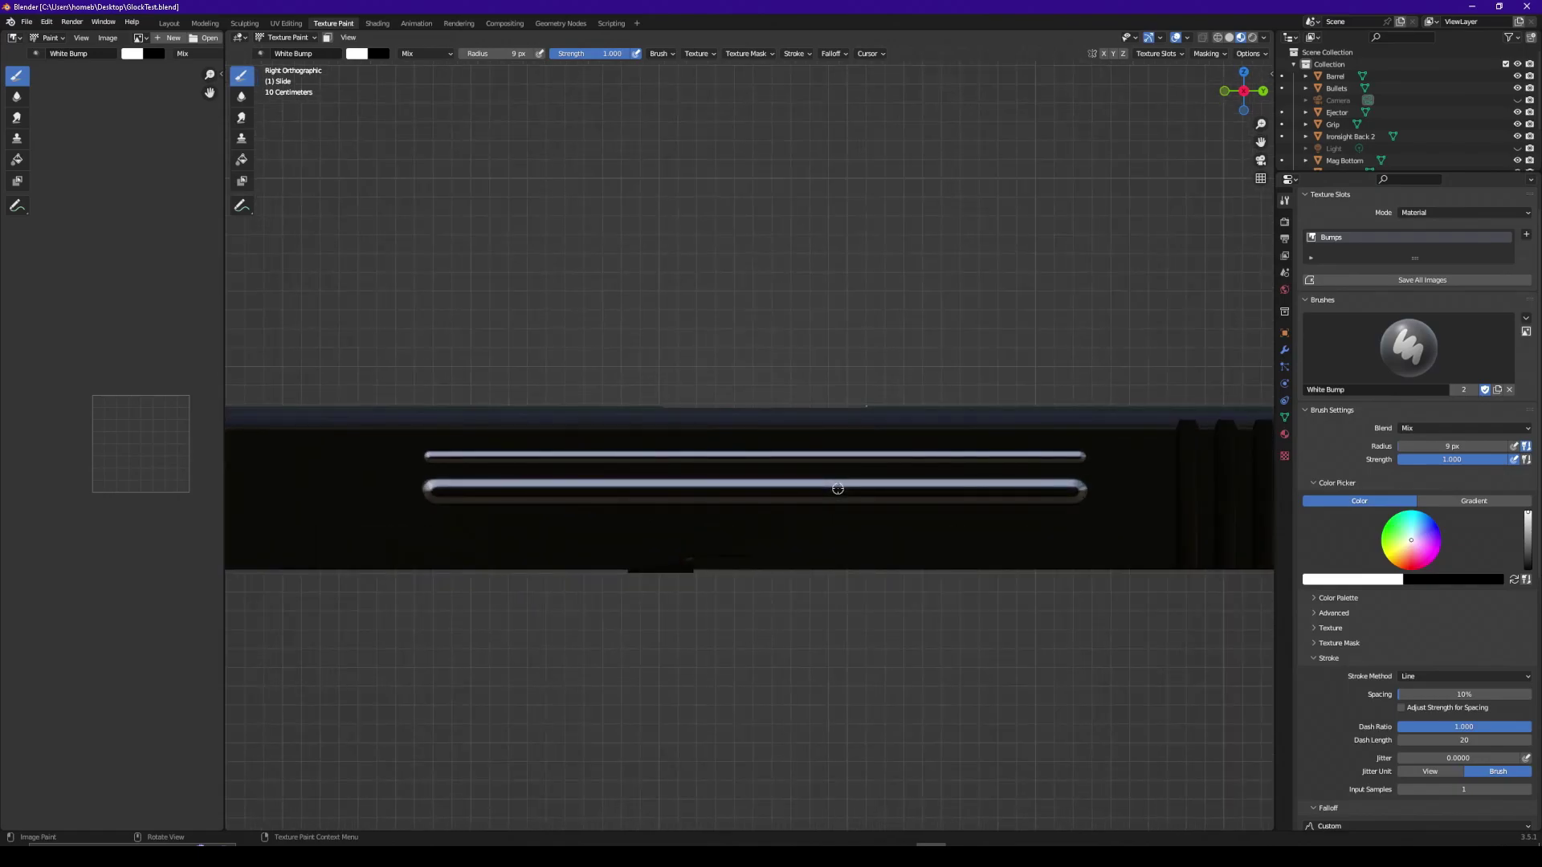
pyautogui.scroll(1, 837, 489)
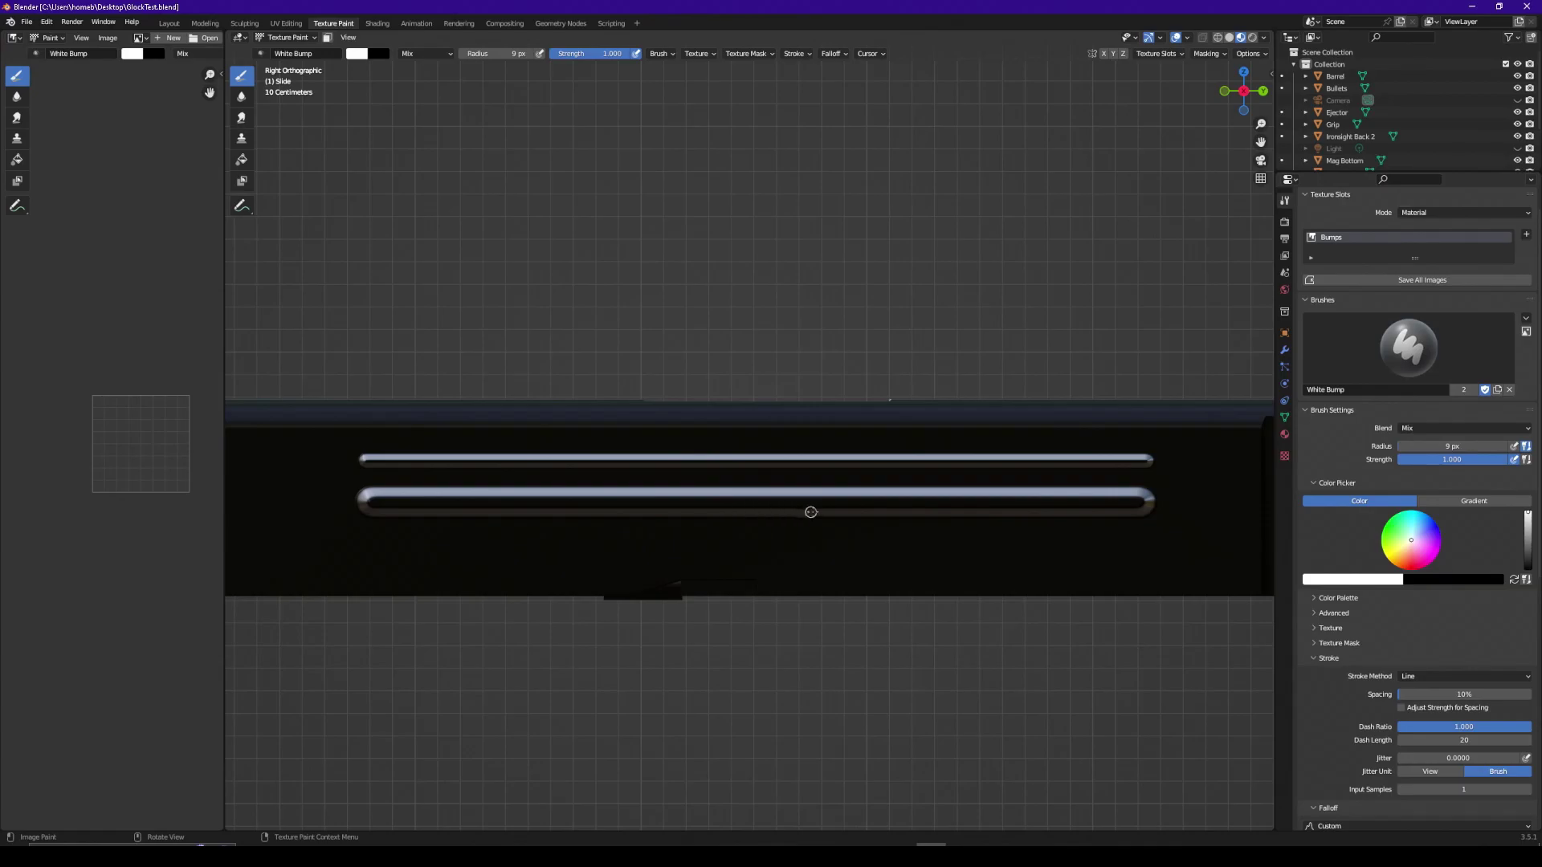
pyautogui.scroll(-5, 805, 512)
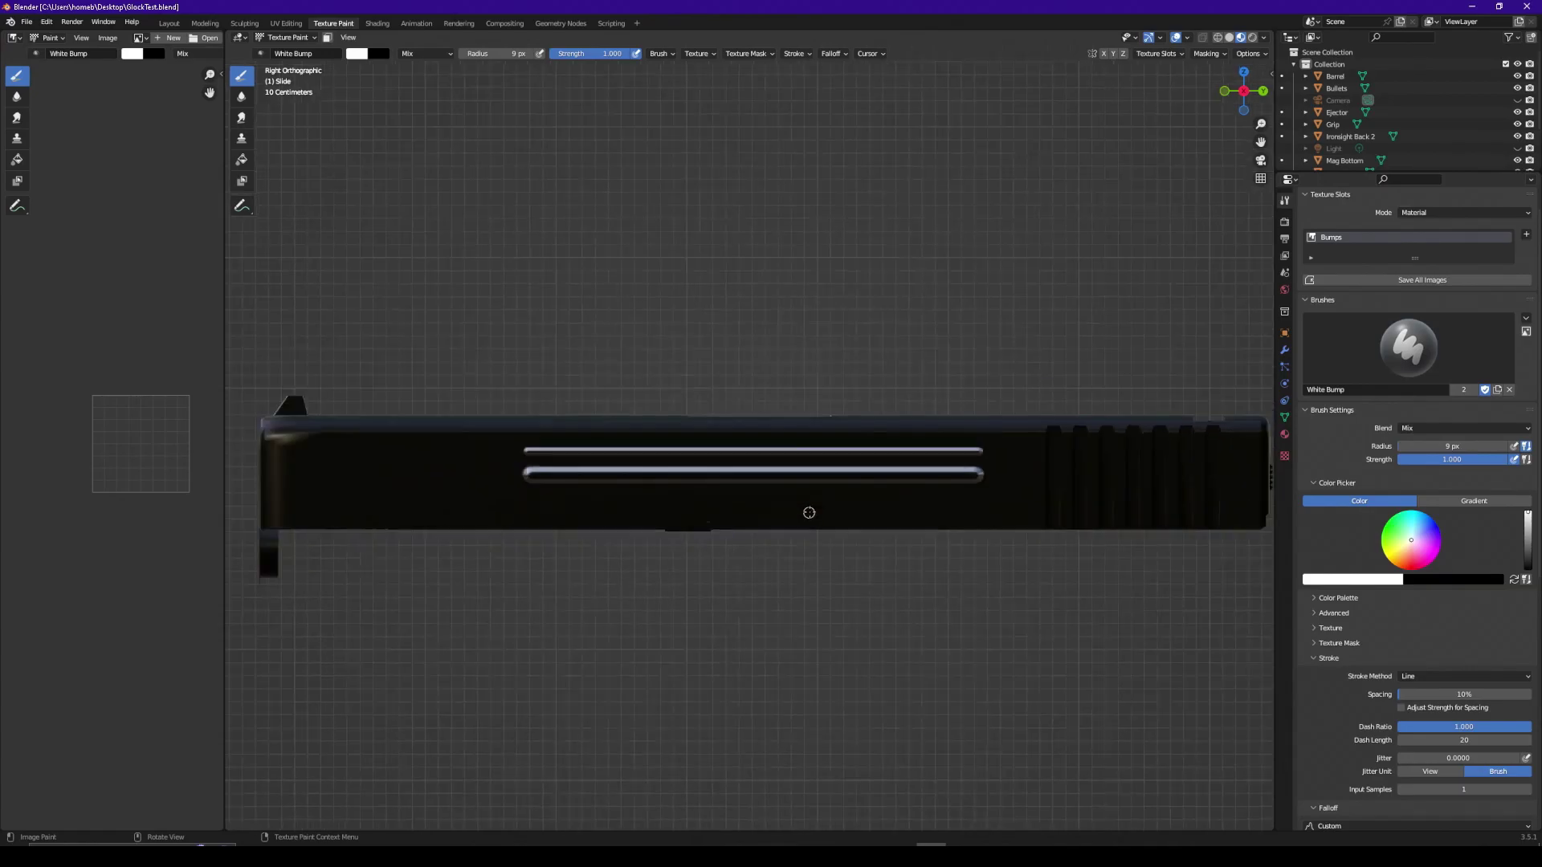
pyautogui.scroll(3, 810, 508)
pyautogui.scroll(1, 810, 508)
pyautogui.scroll(-2, 808, 509)
pyautogui.scroll(2, 806, 509)
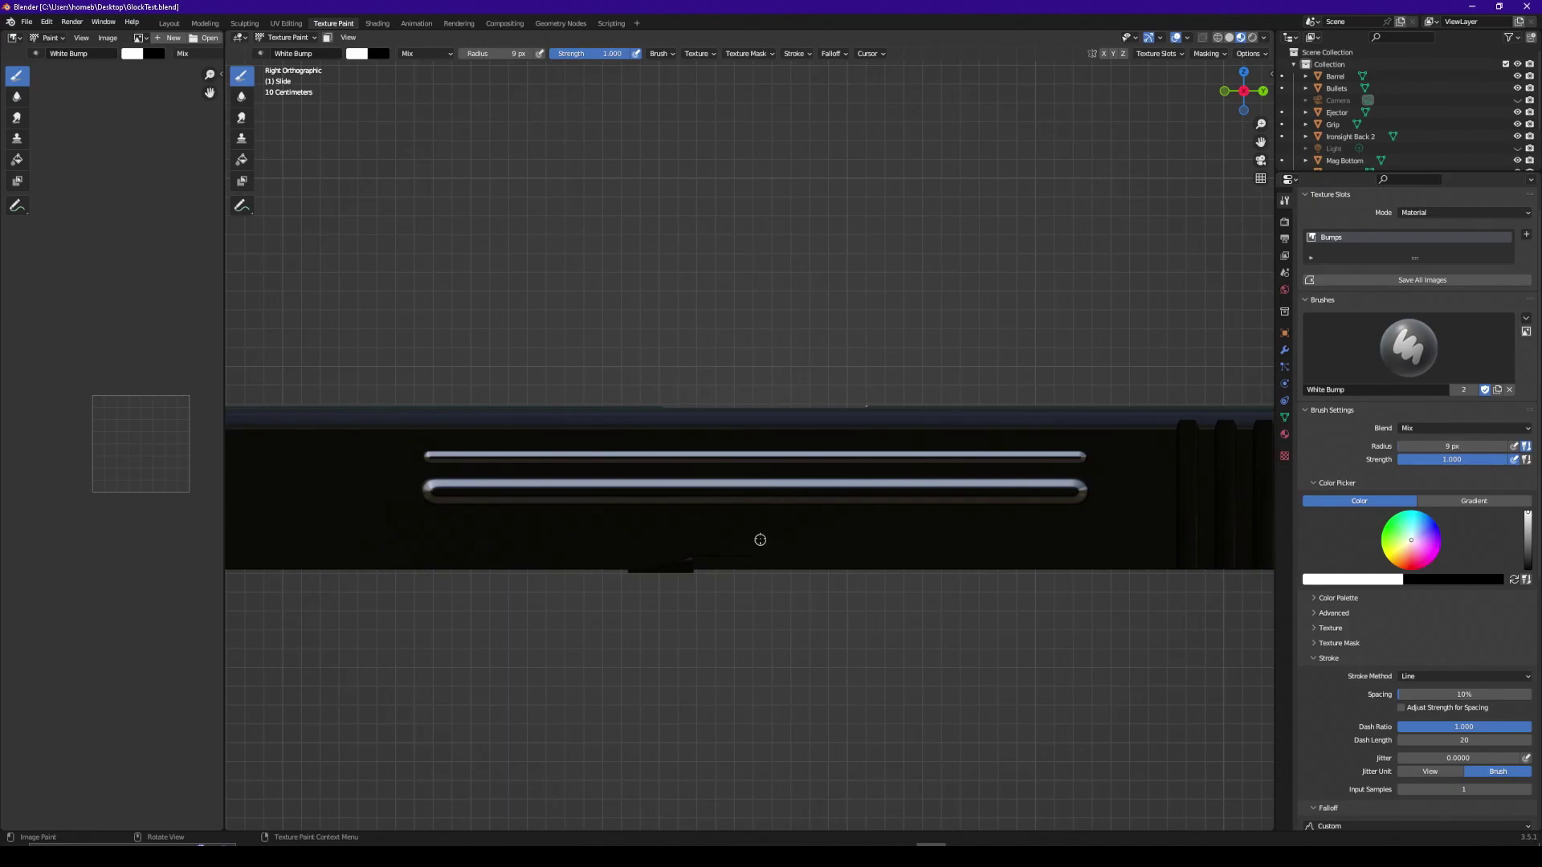
pyautogui.scroll(-3, 796, 535)
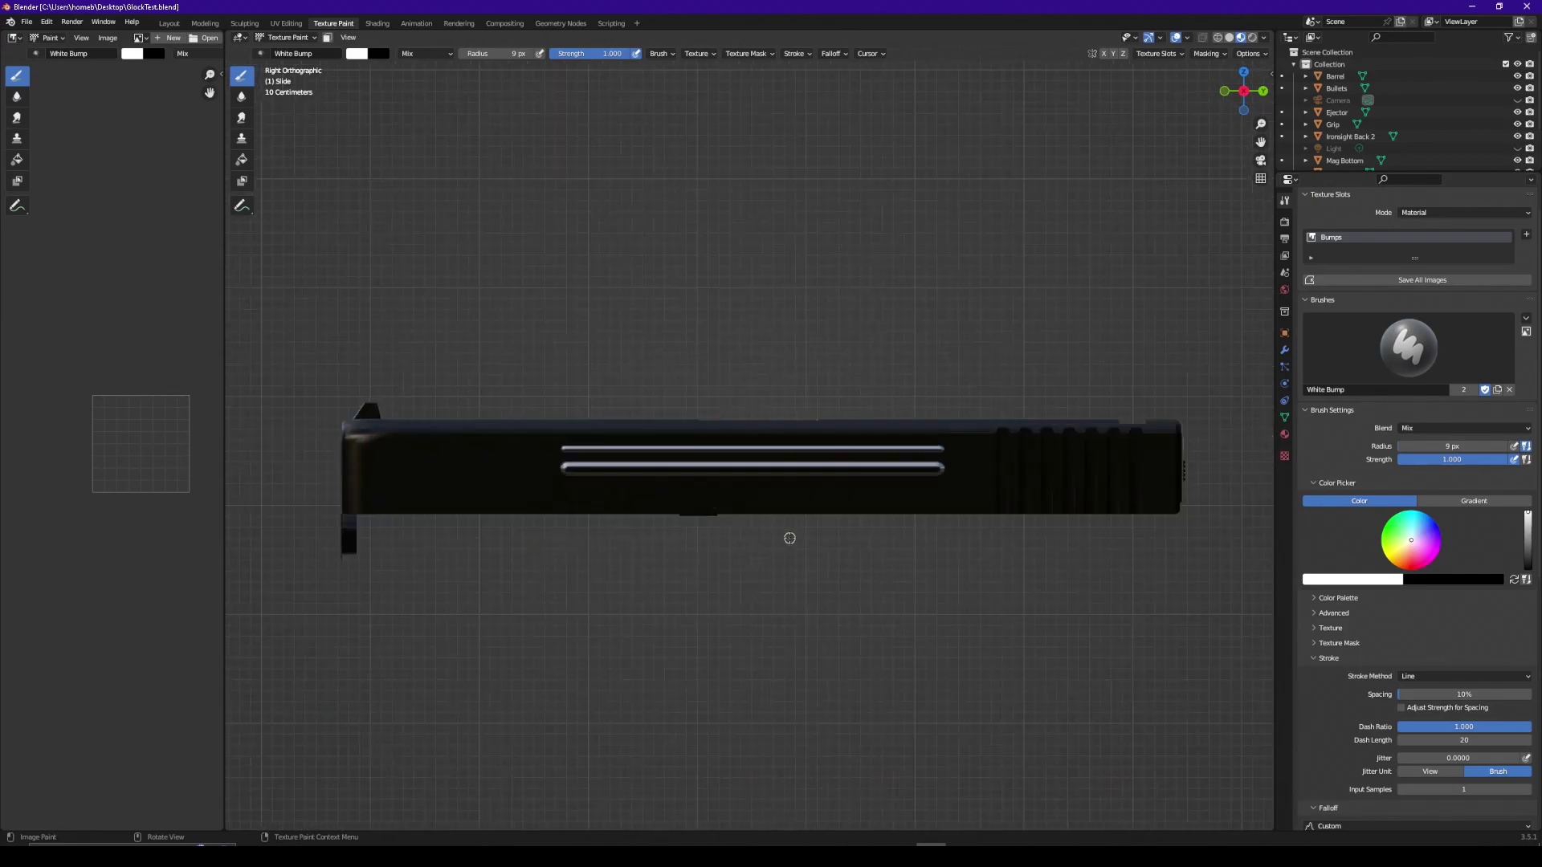
pyautogui.scroll(3, 788, 536)
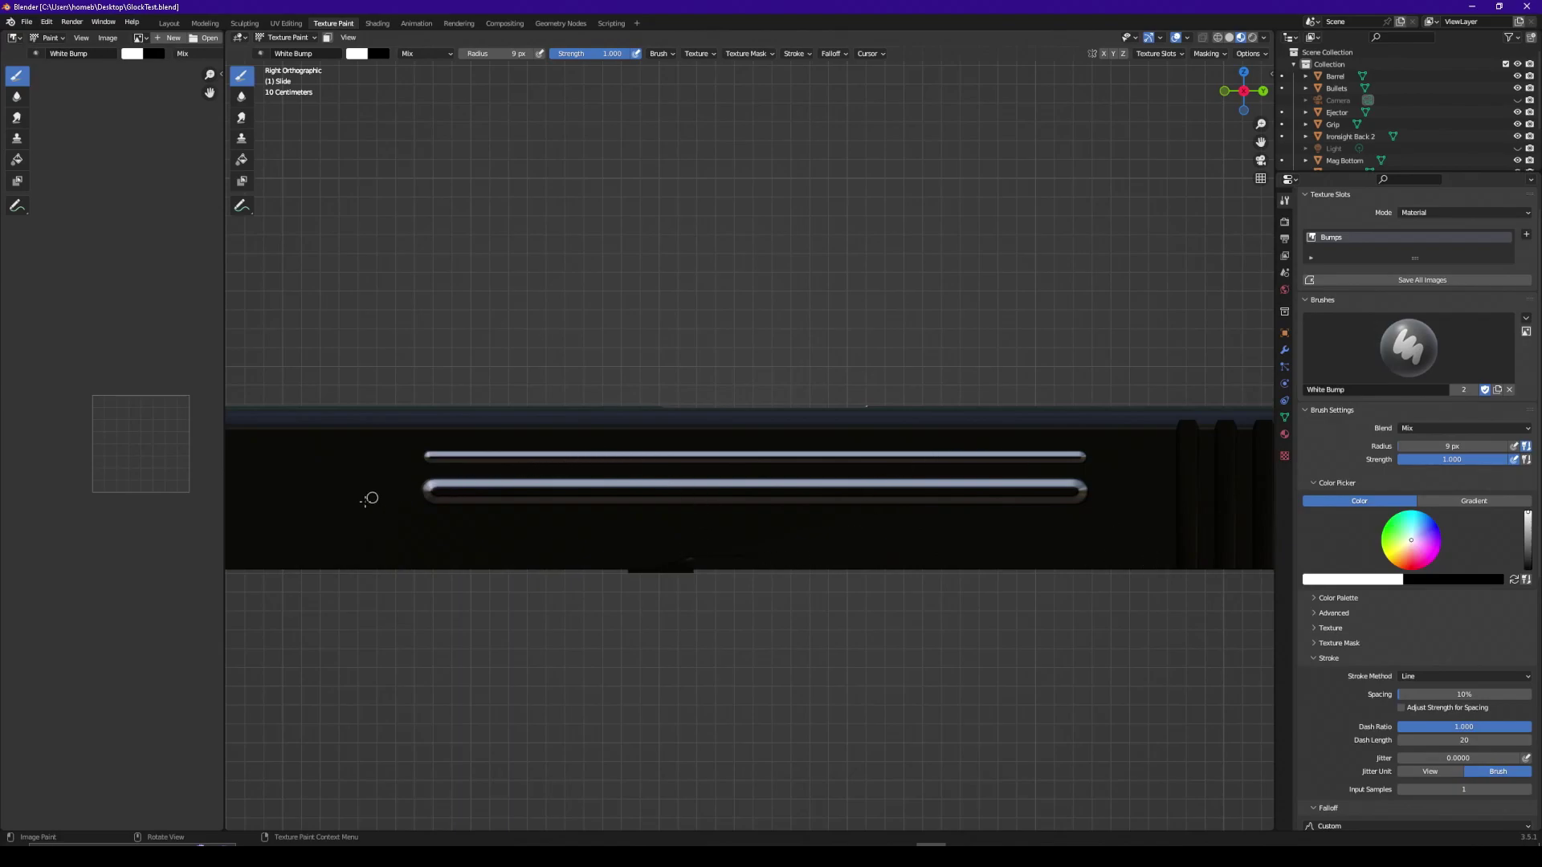
pyautogui.scroll(-6, 814, 639)
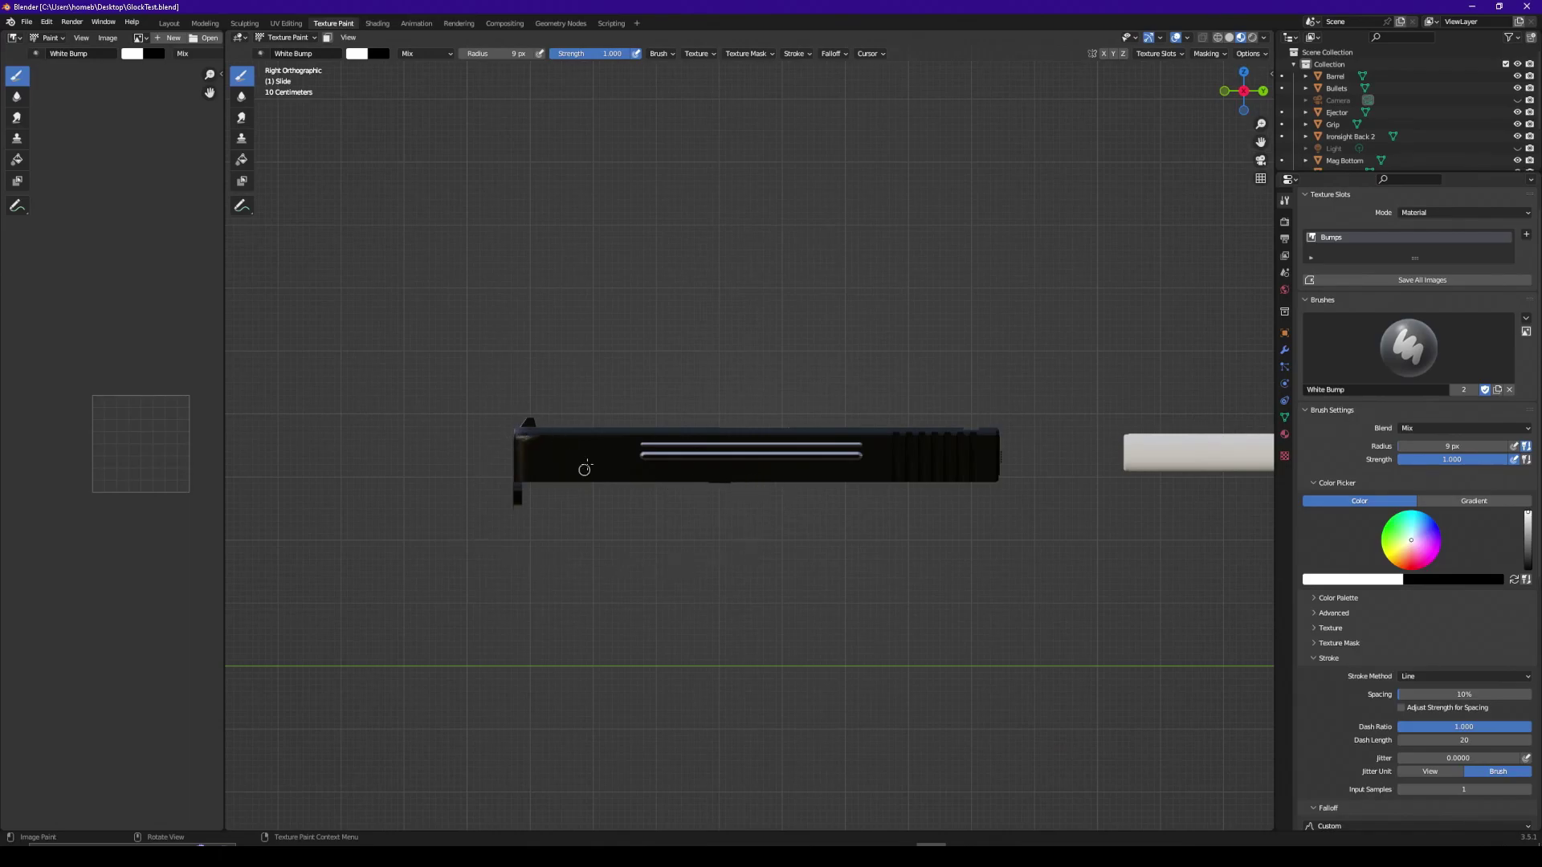
pyautogui.scroll(5, 847, 559)
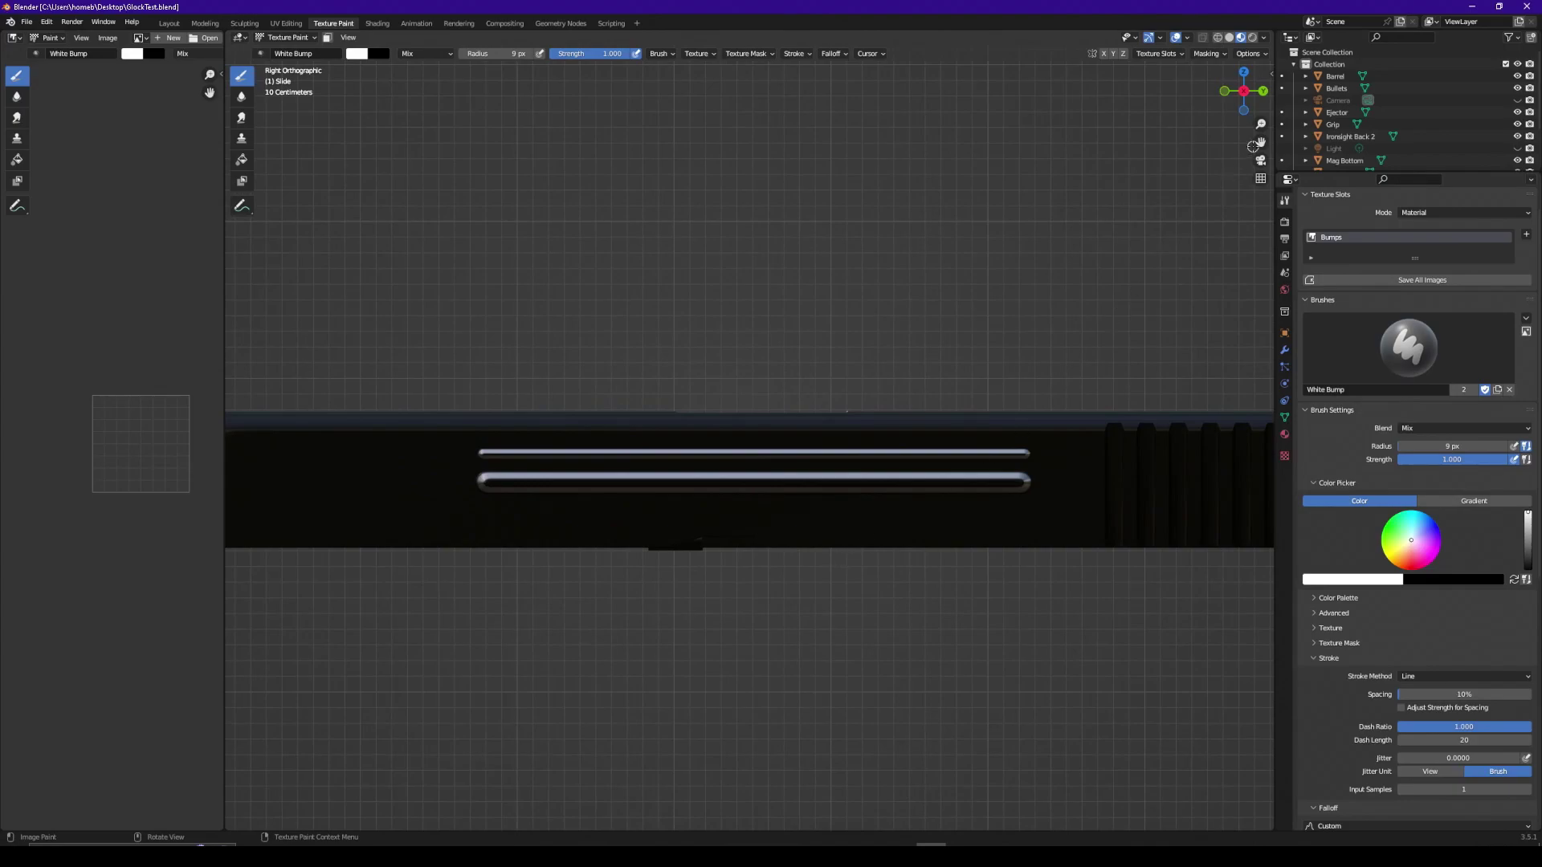
pyautogui.moveTo(1261, 143); pyautogui.dragTo(1043, 196)
pyautogui.moveTo(642, 196)
pyautogui.mouseDown()
pyautogui.moveTo(893, 172)
pyautogui.moveTo(1262, 169)
pyautogui.moveTo(703, 164)
pyautogui.moveTo(999, 163)
pyautogui.mouseUp()
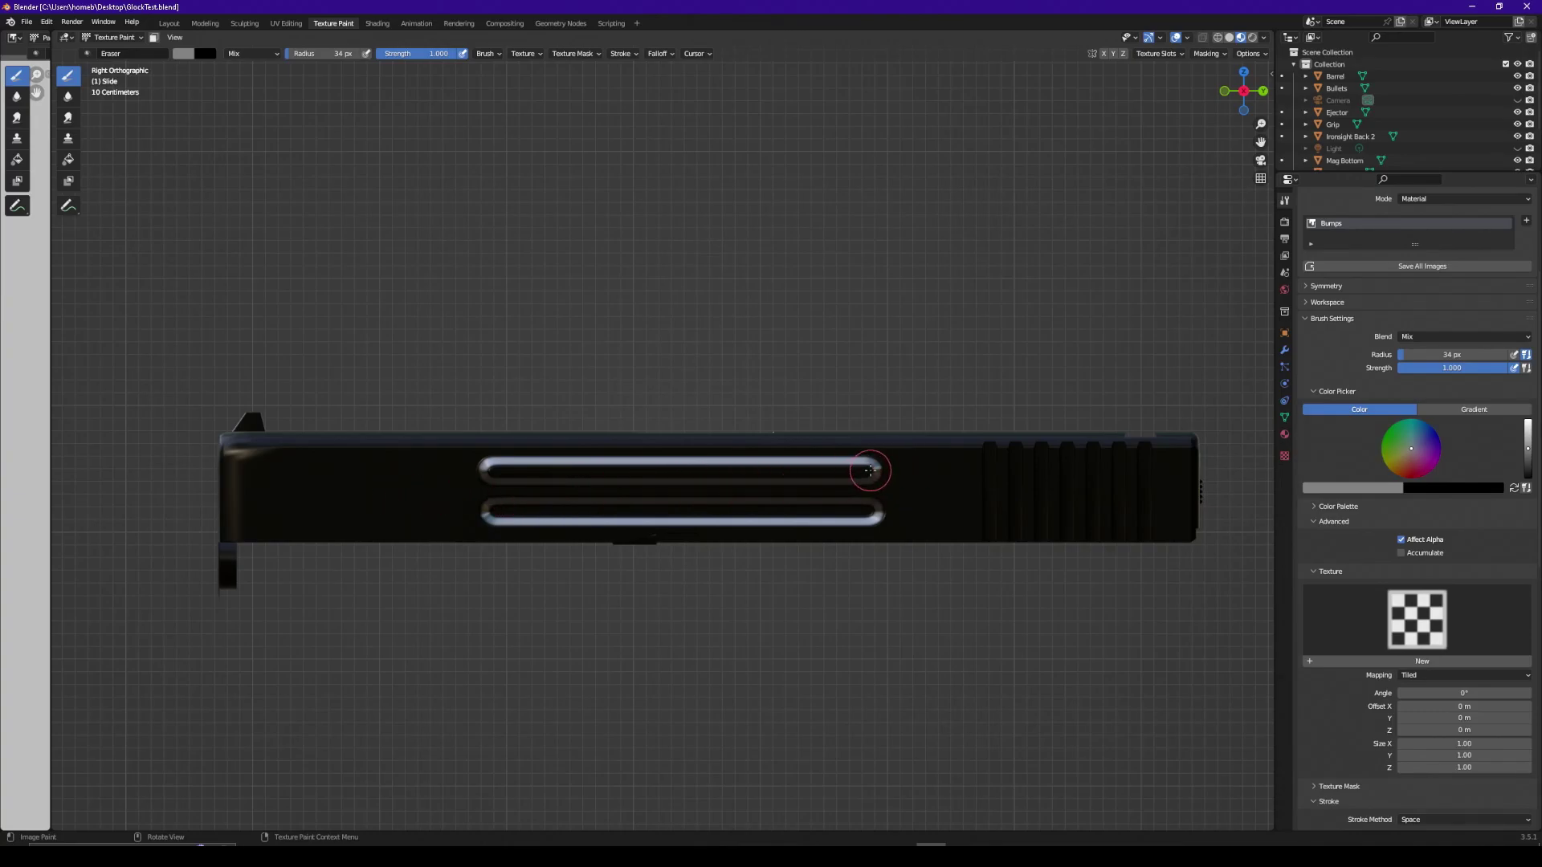
# - Examine the Eraser brush's settings, including its colour values, advanced options, texture, stroke method and falloff
pyautogui.scroll(5, 1383, 322)
pyautogui.click(1383, 262)
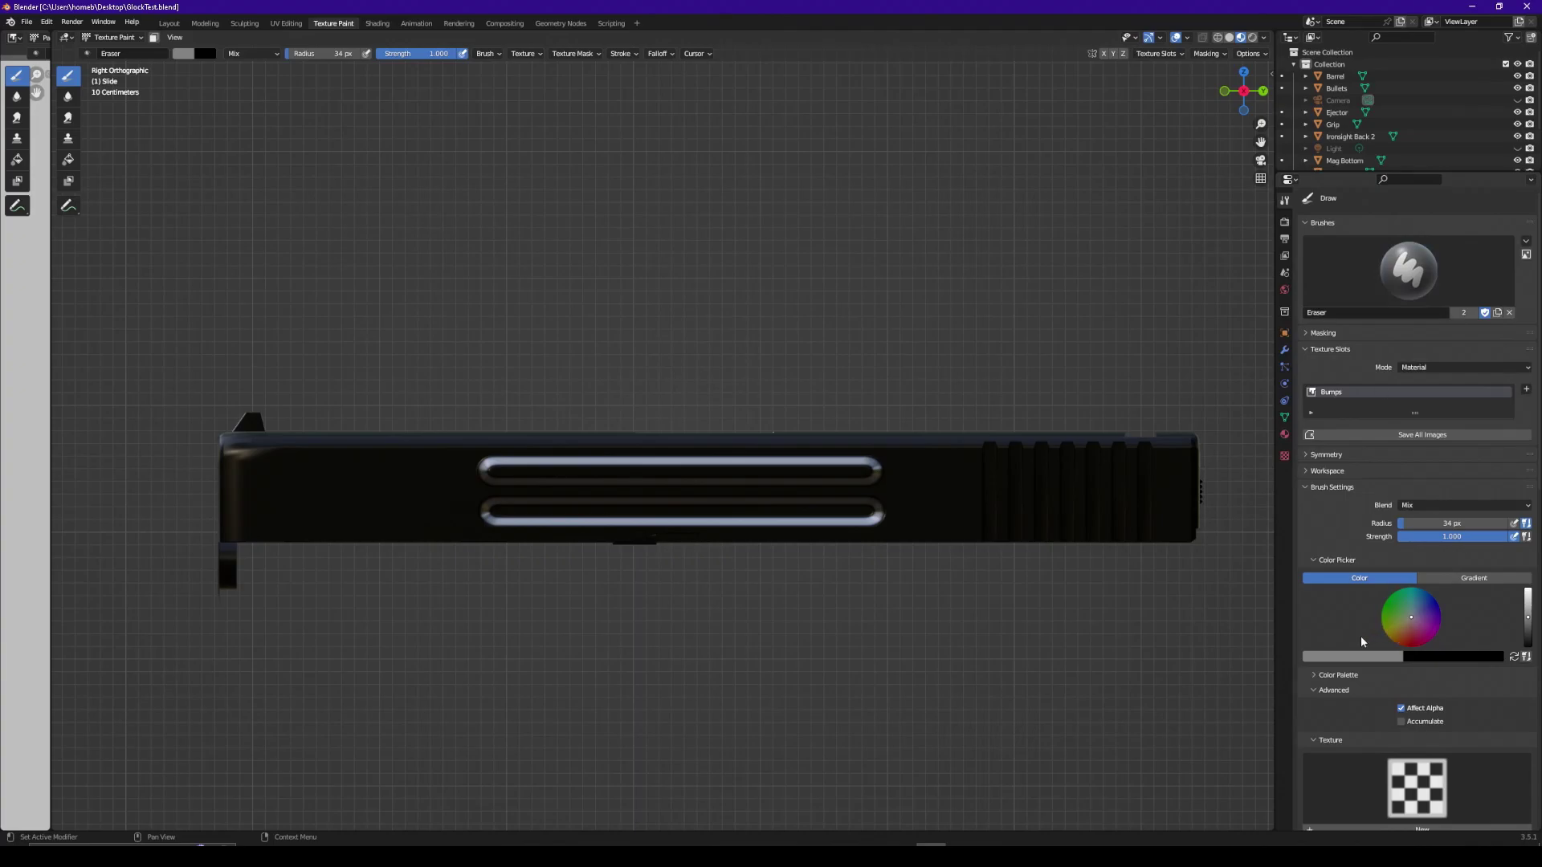
pyautogui.scroll(-3, 1360, 634)
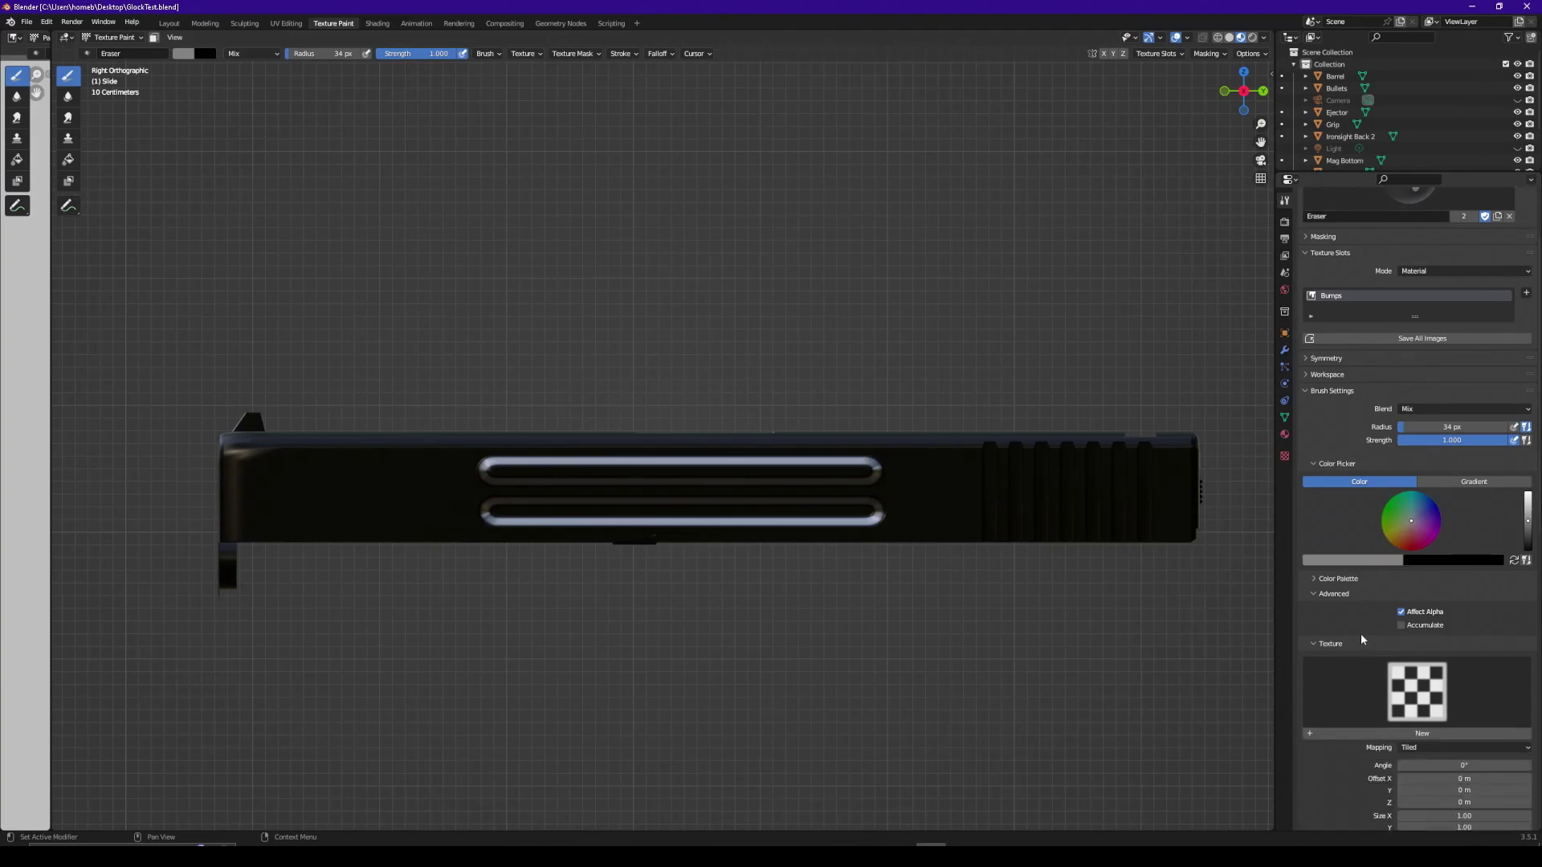
pyautogui.click(1362, 561)
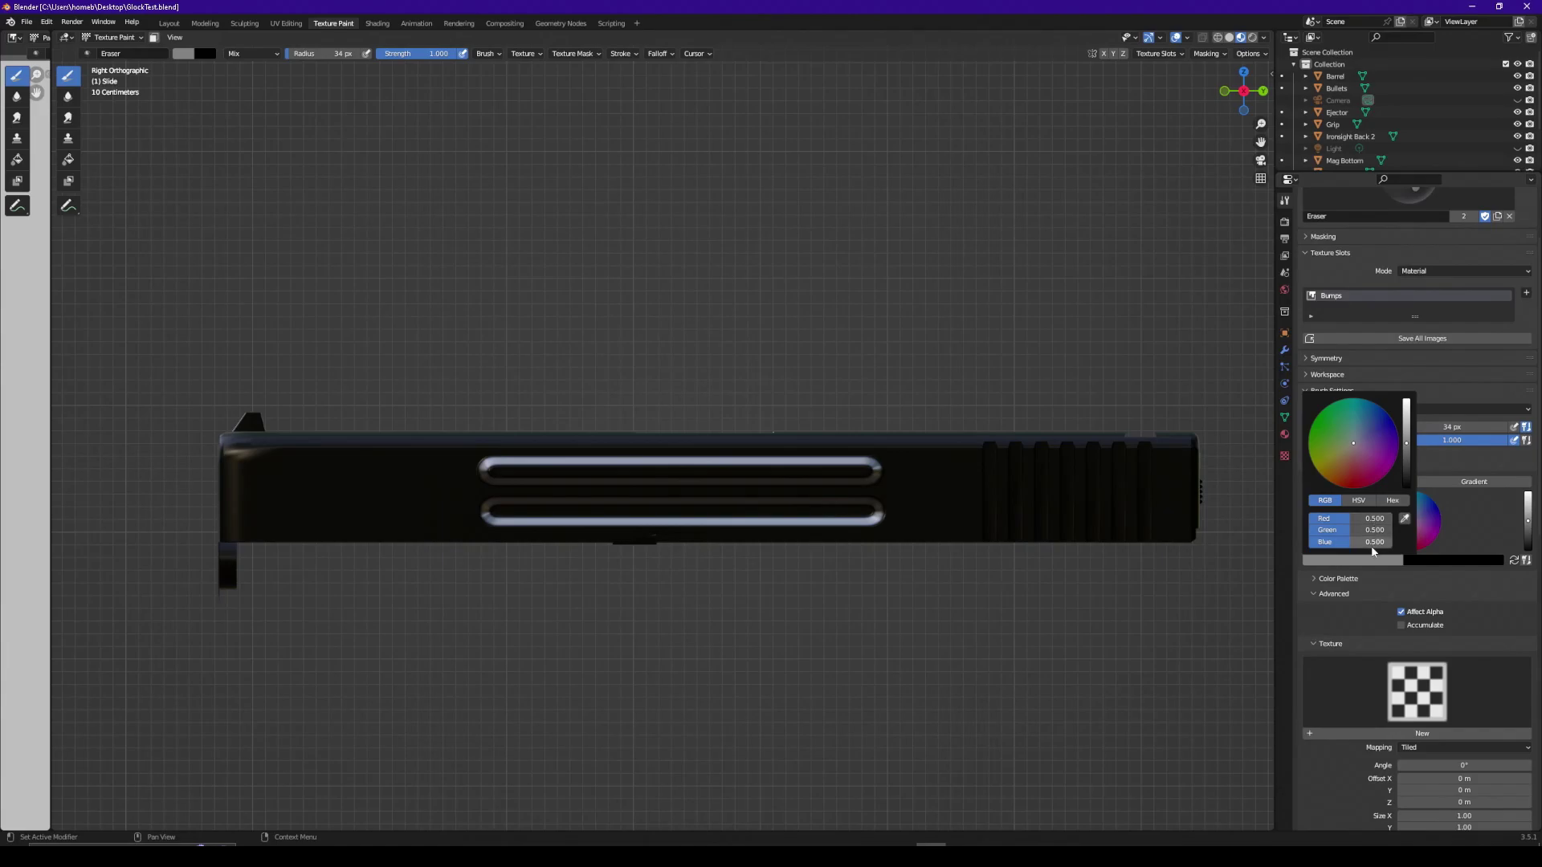
pyautogui.click(1460, 593)
pyautogui.scroll(-3, 1466, 644)
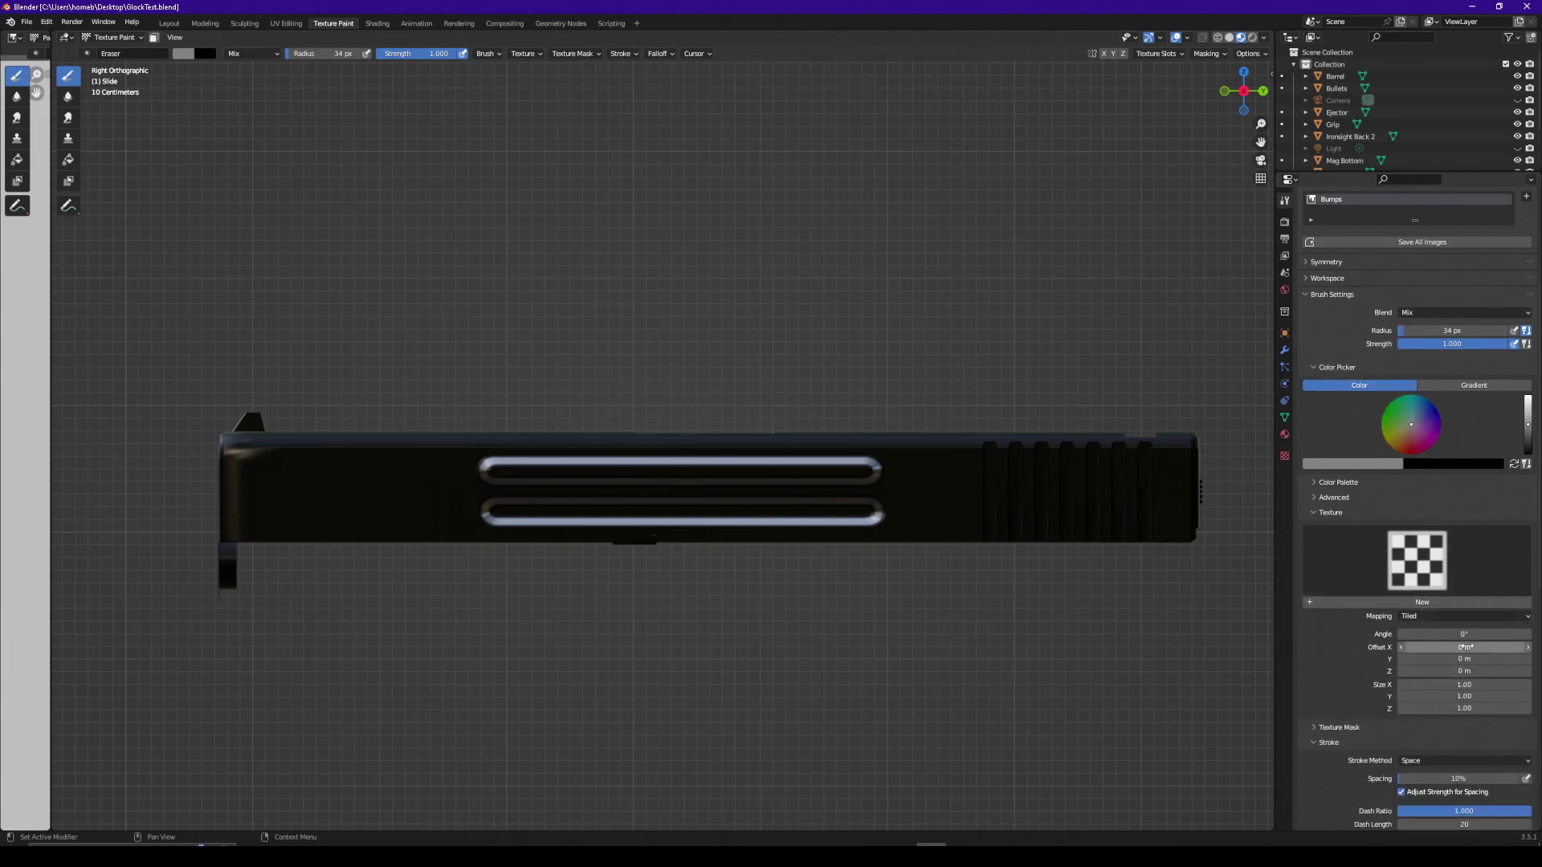
pyautogui.scroll(-8, 1474, 361)
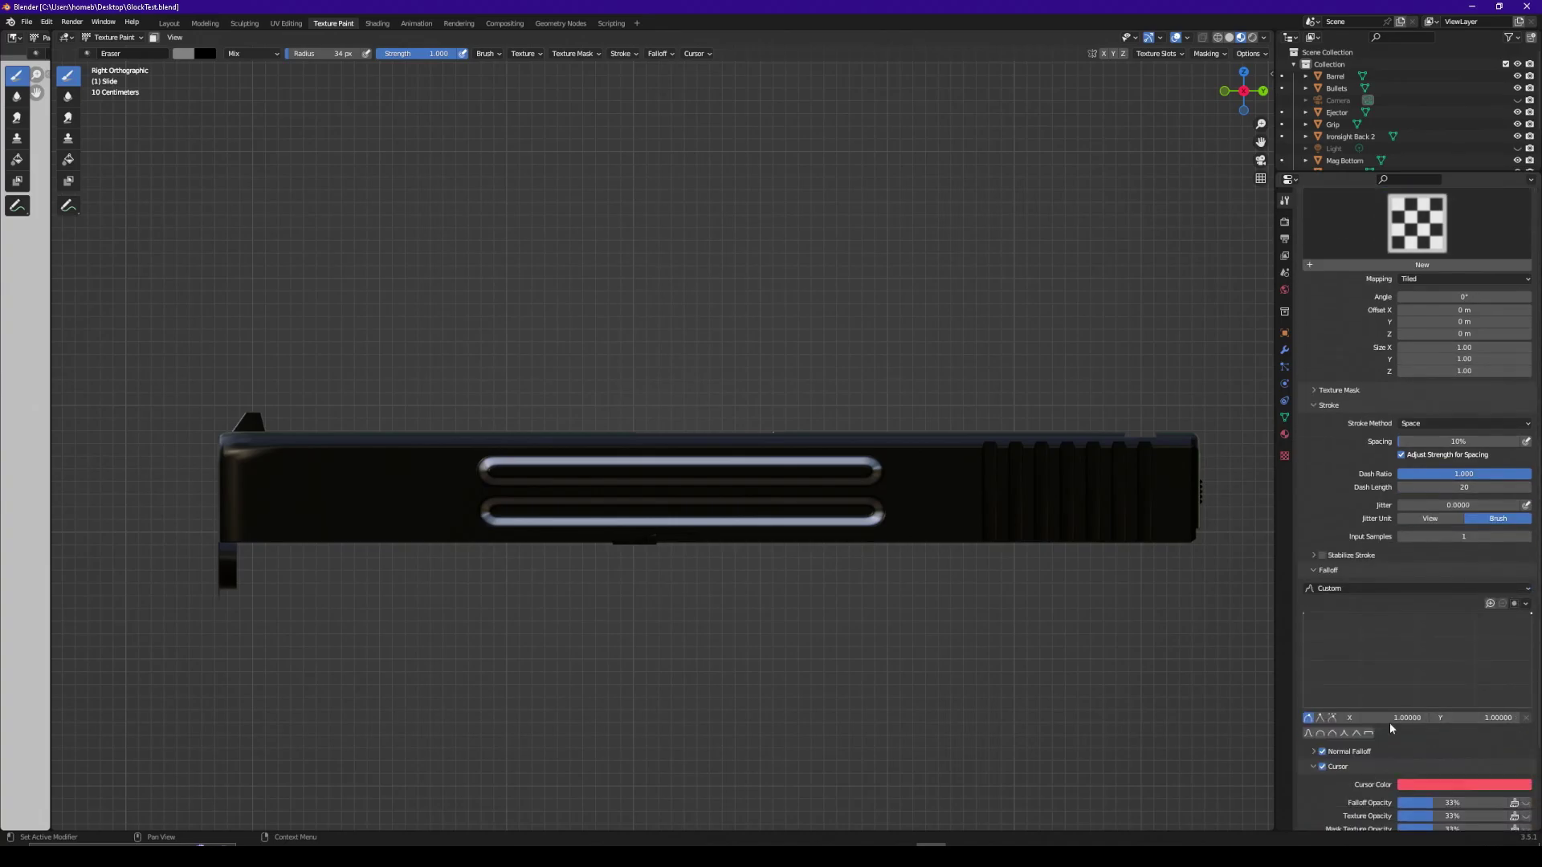
pyautogui.scroll(12, 1437, 650)
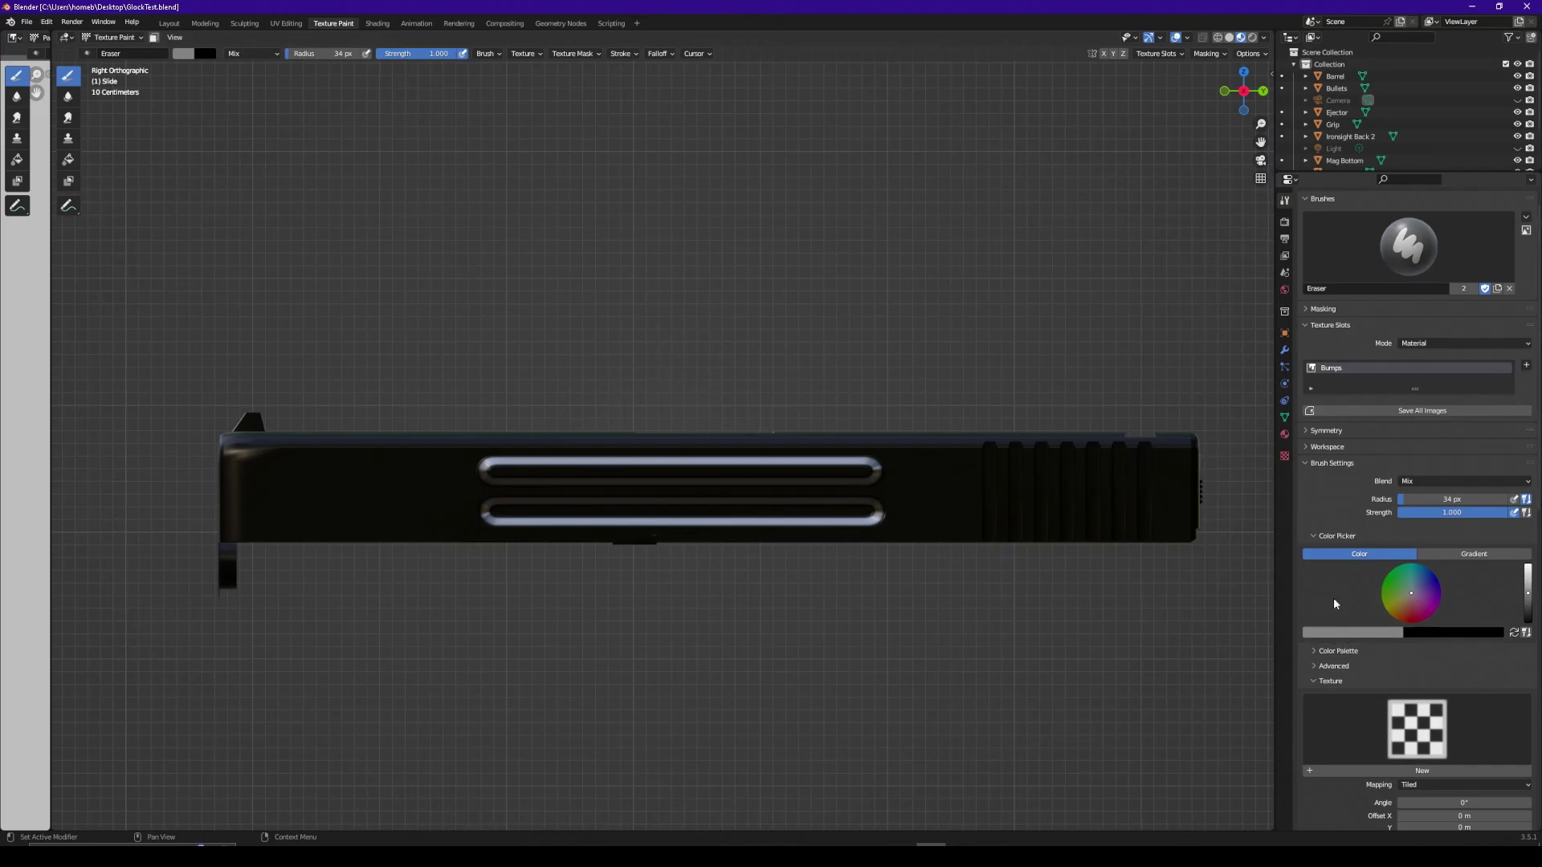
# - Erase the white and black lines from the Bumps image with the 34 px Eraser brush, widening the image editor only temporarily
pyautogui.moveTo(51, 390); pyautogui.dragTo(632, 412)
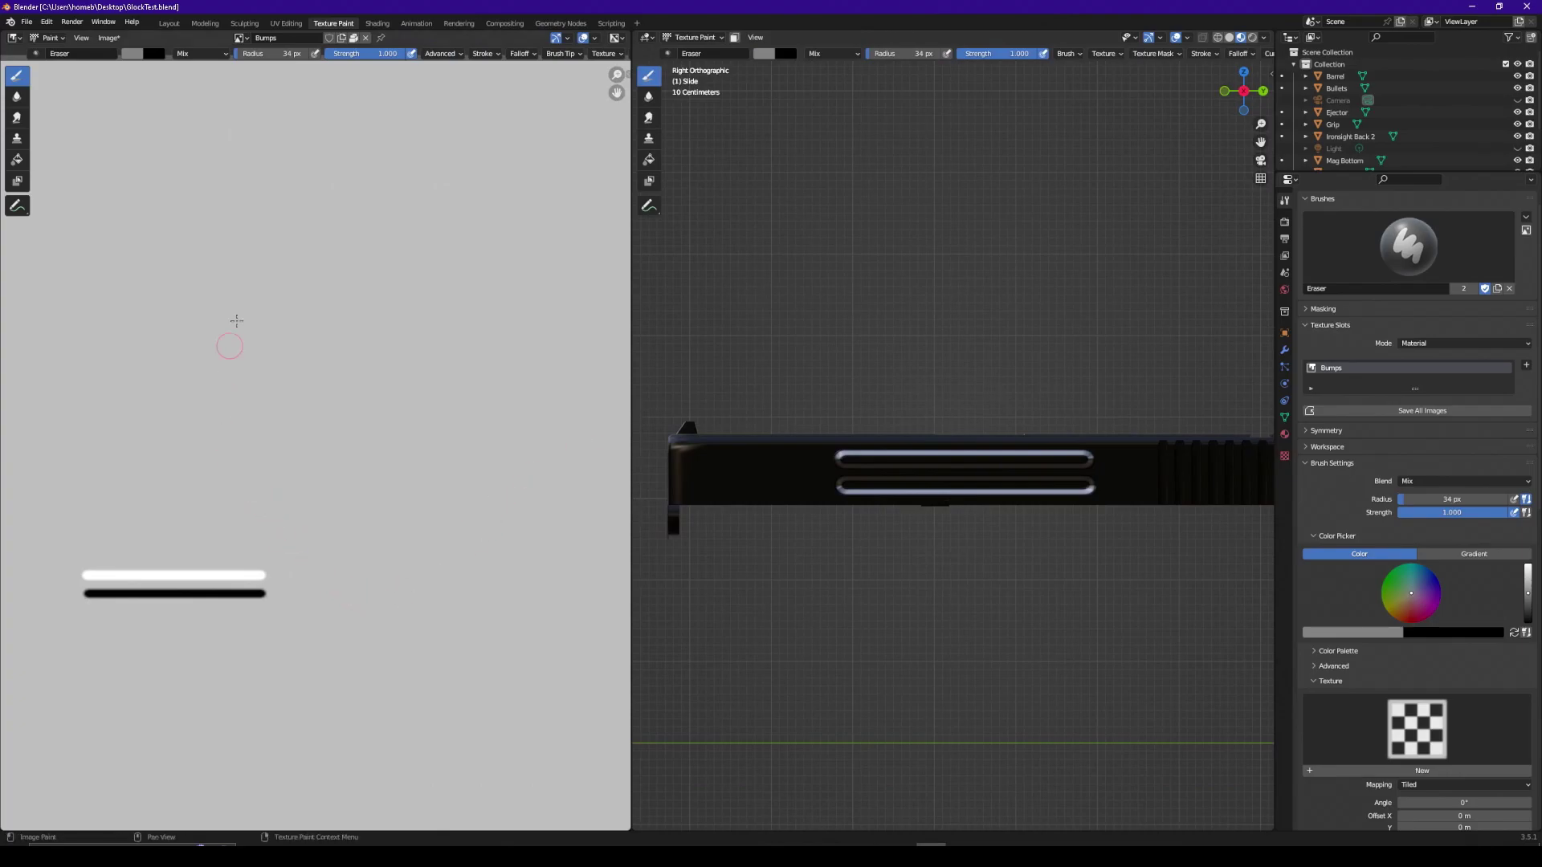
pyautogui.moveTo(269, 580)
pyautogui.mouseDown()
pyautogui.moveTo(73, 584)
pyautogui.moveTo(170, 571)
pyautogui.moveTo(60, 612)
pyautogui.moveTo(229, 598)
pyautogui.mouseUp()
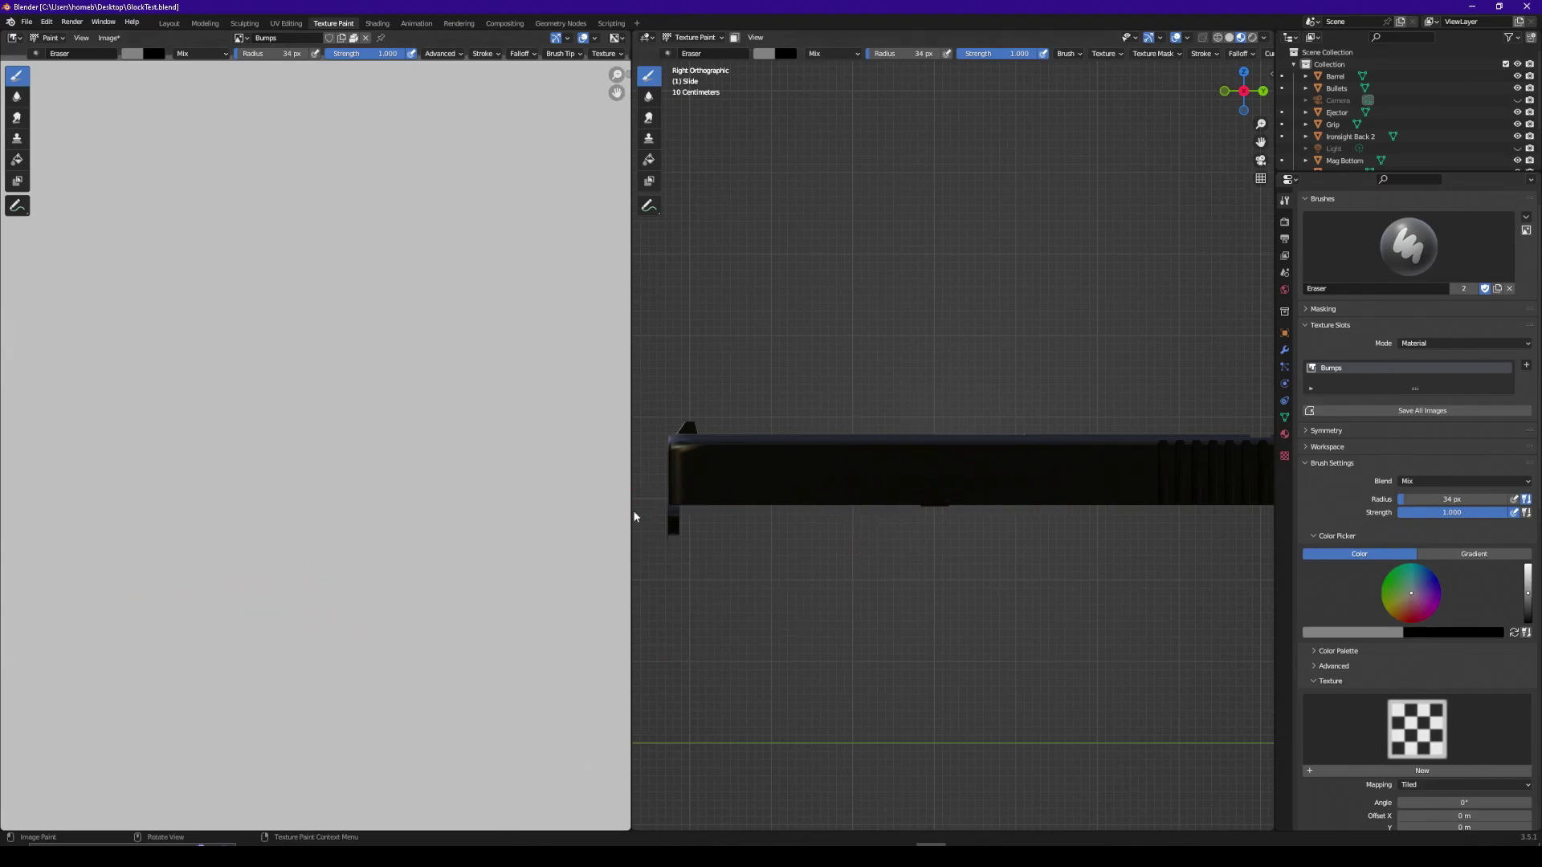
pyautogui.moveTo(632, 511); pyautogui.dragTo(50, 560)
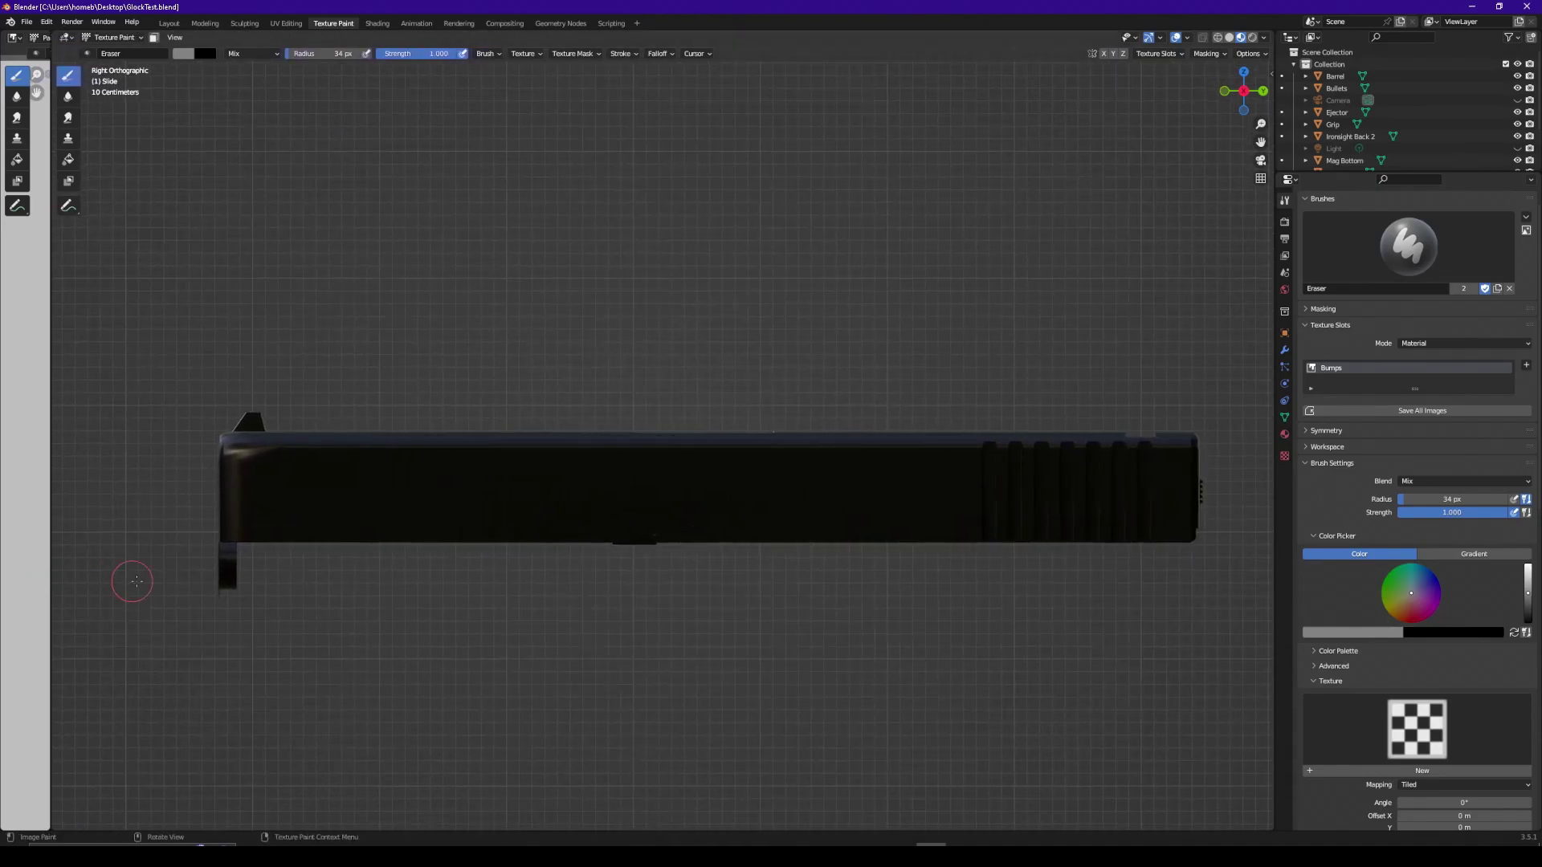
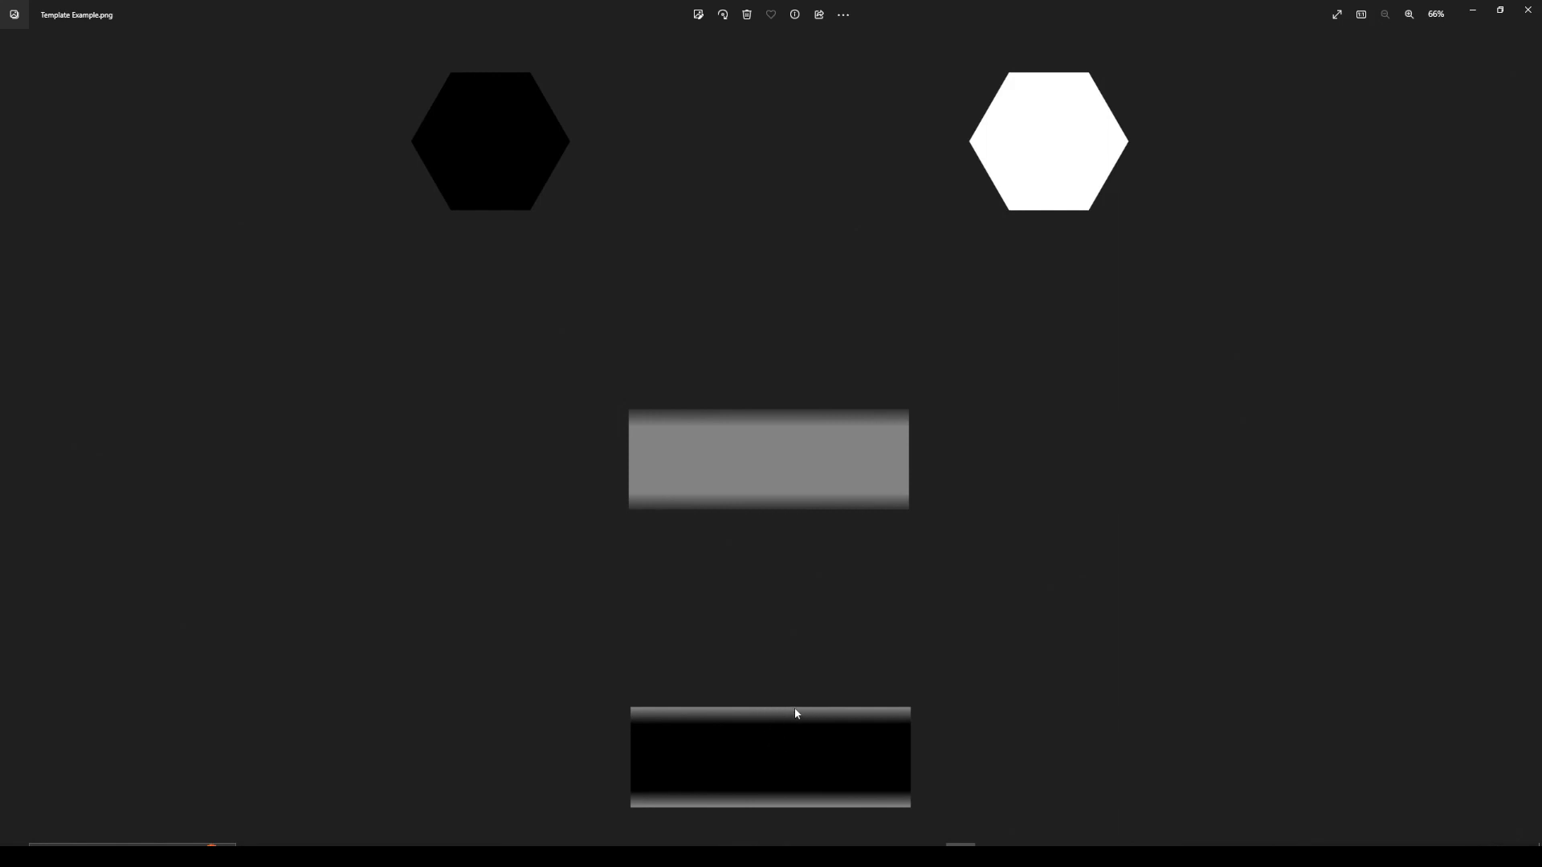
# - Switch back to Blender, unlink the Draw brush and create a new paint brush named Template
pyautogui.hotkey('alt', 'Tab')
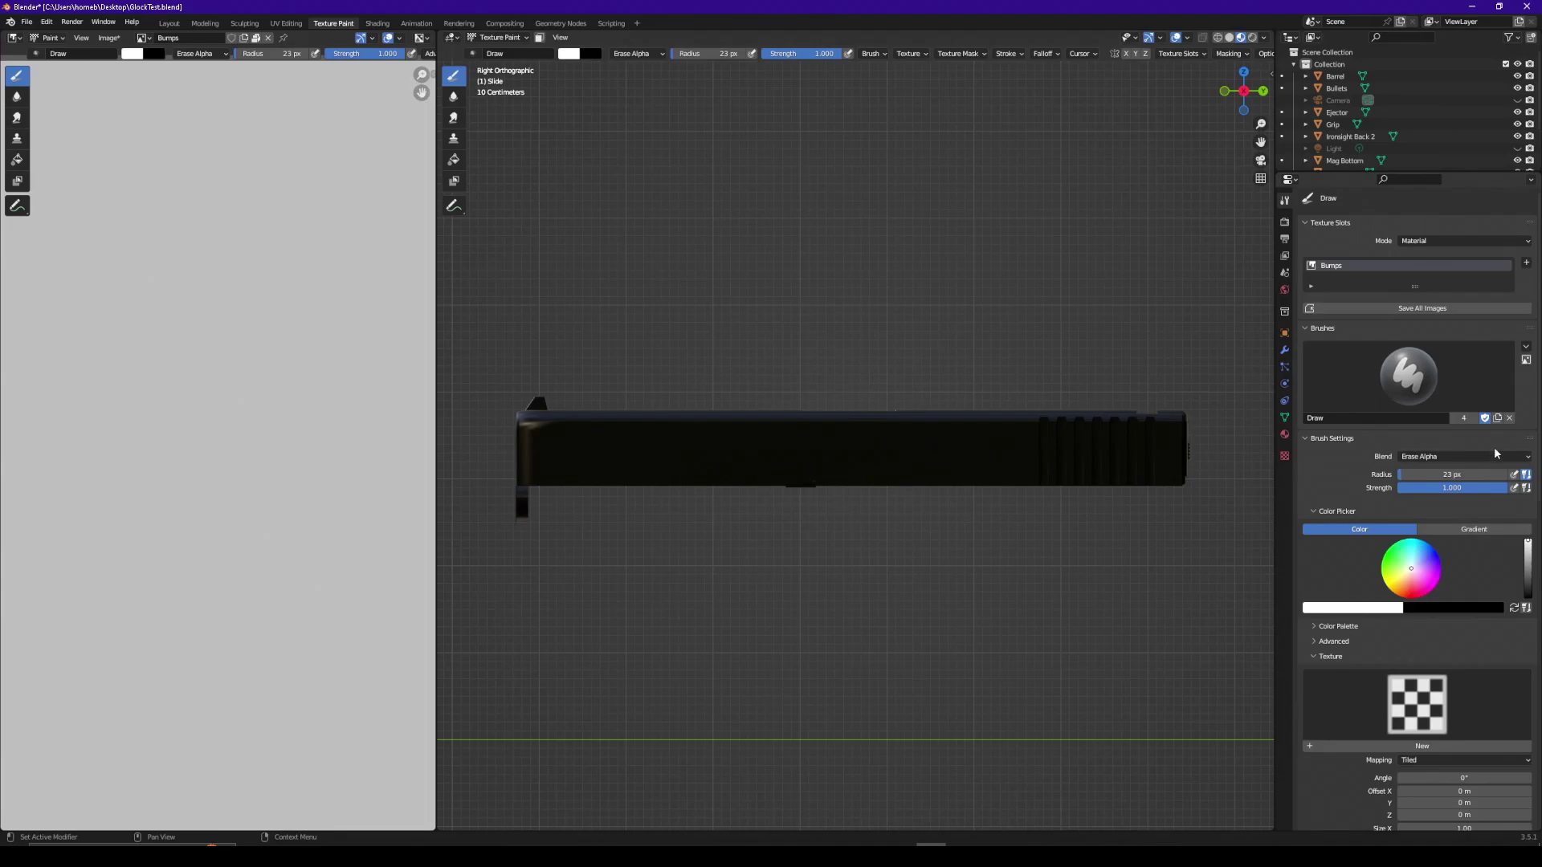
pyautogui.click(1509, 418)
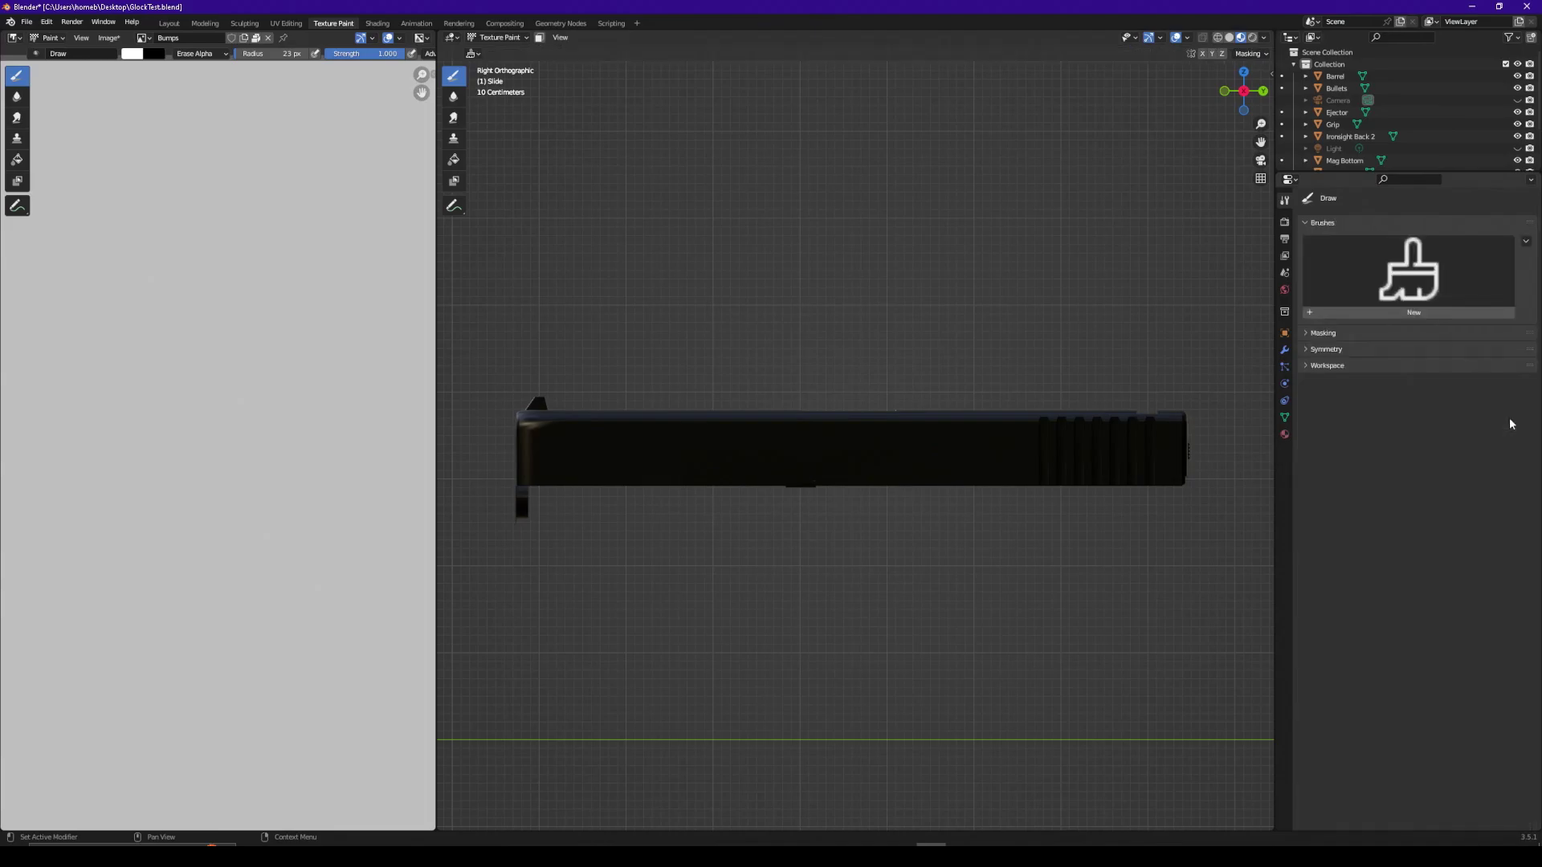
pyautogui.click(1447, 313)
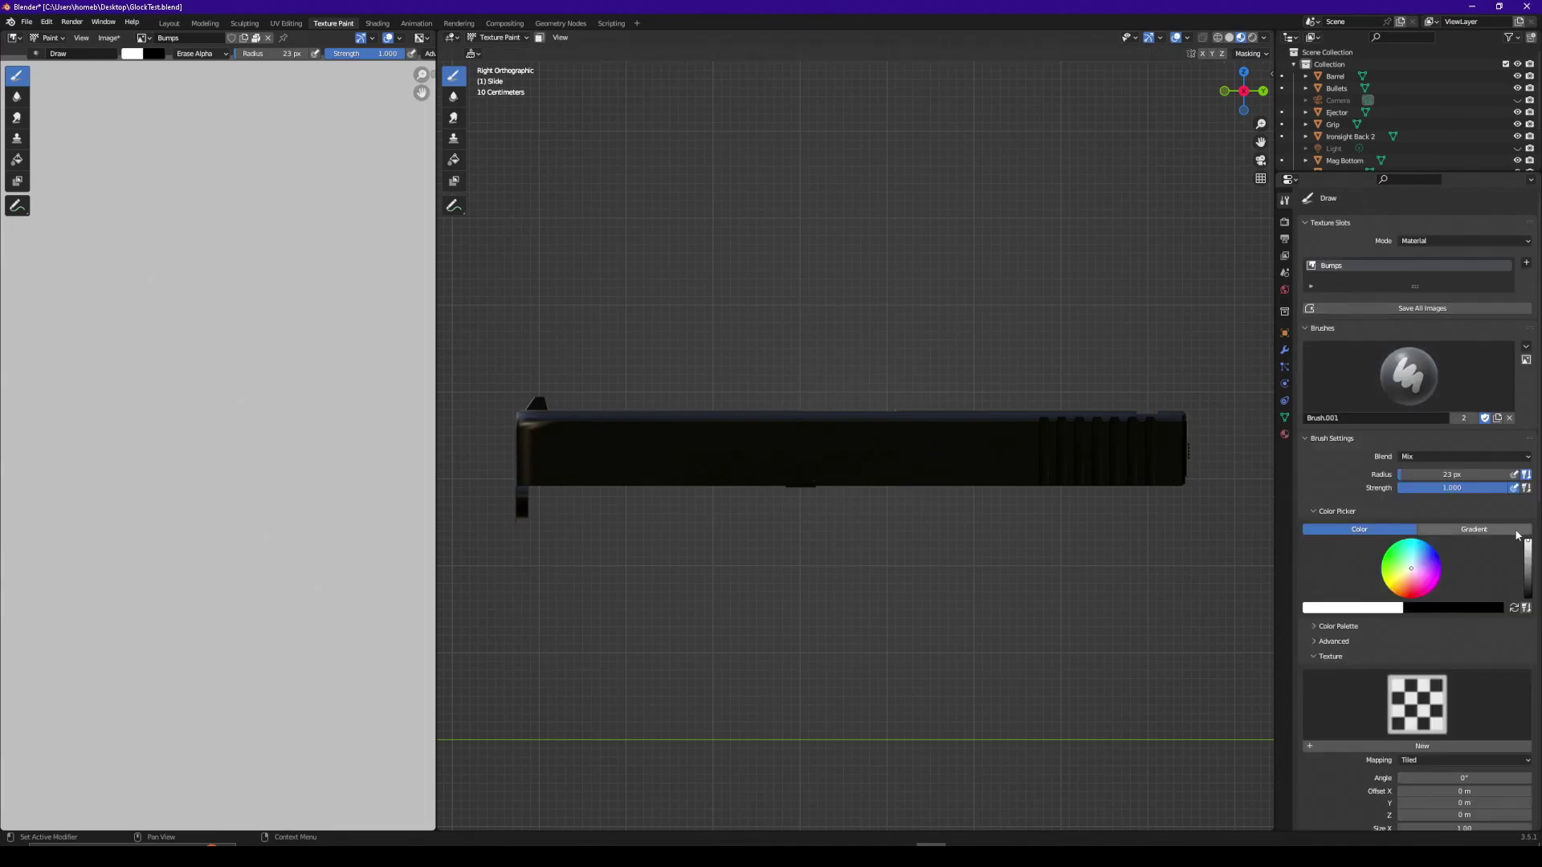
pyautogui.click(1356, 419)
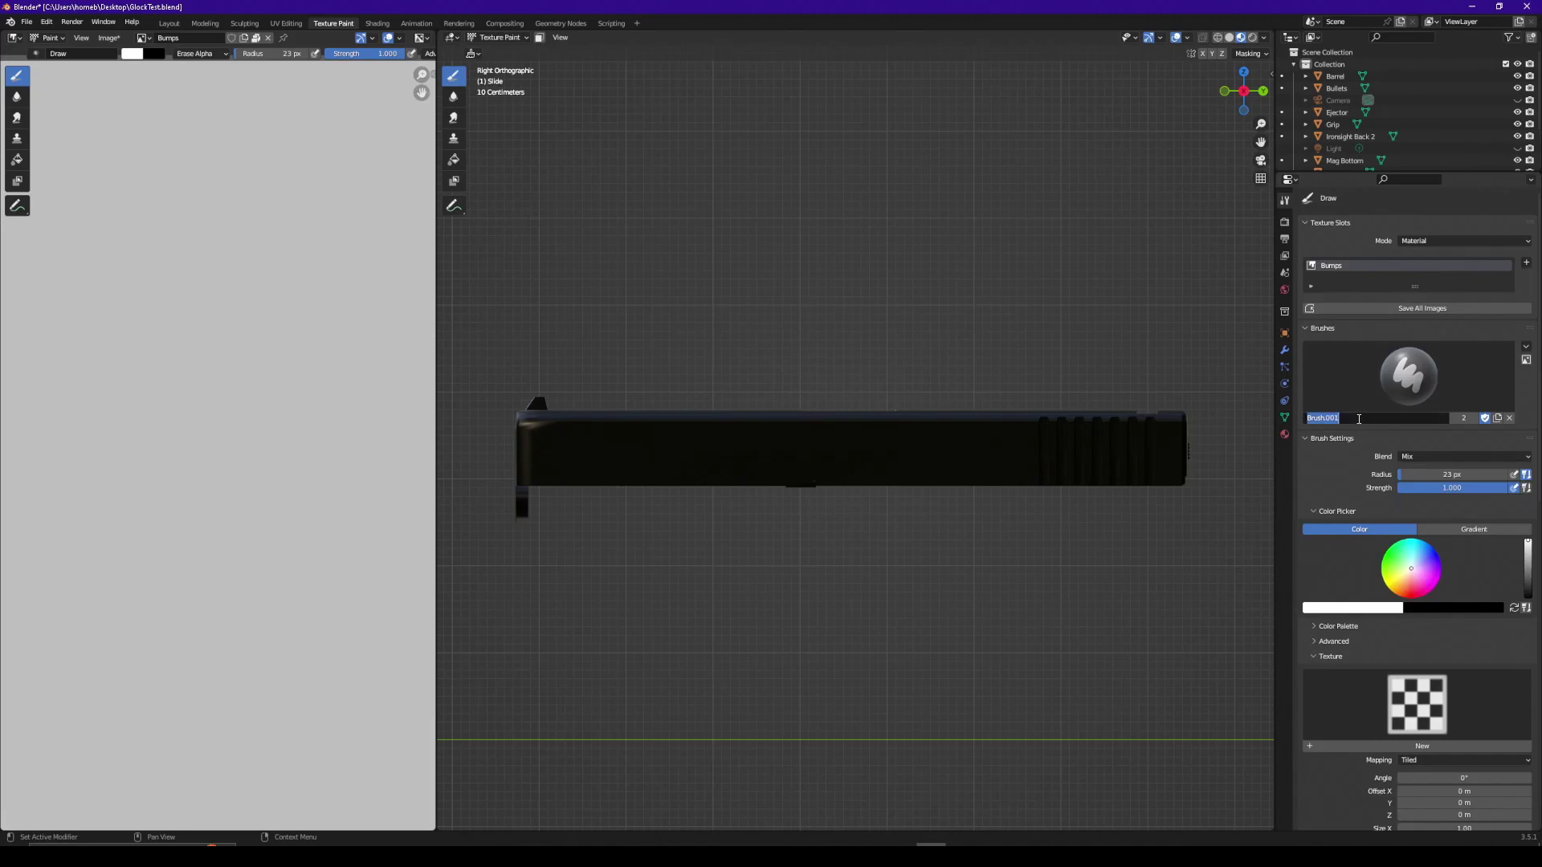
pyautogui.press('BackSpace')
pyautogui.write('Template')
pyautogui.press('Return')
# - Give the Template brush a new texture with Stencil mapping and load Template Example.png as its image
pyautogui.click(1417, 745)
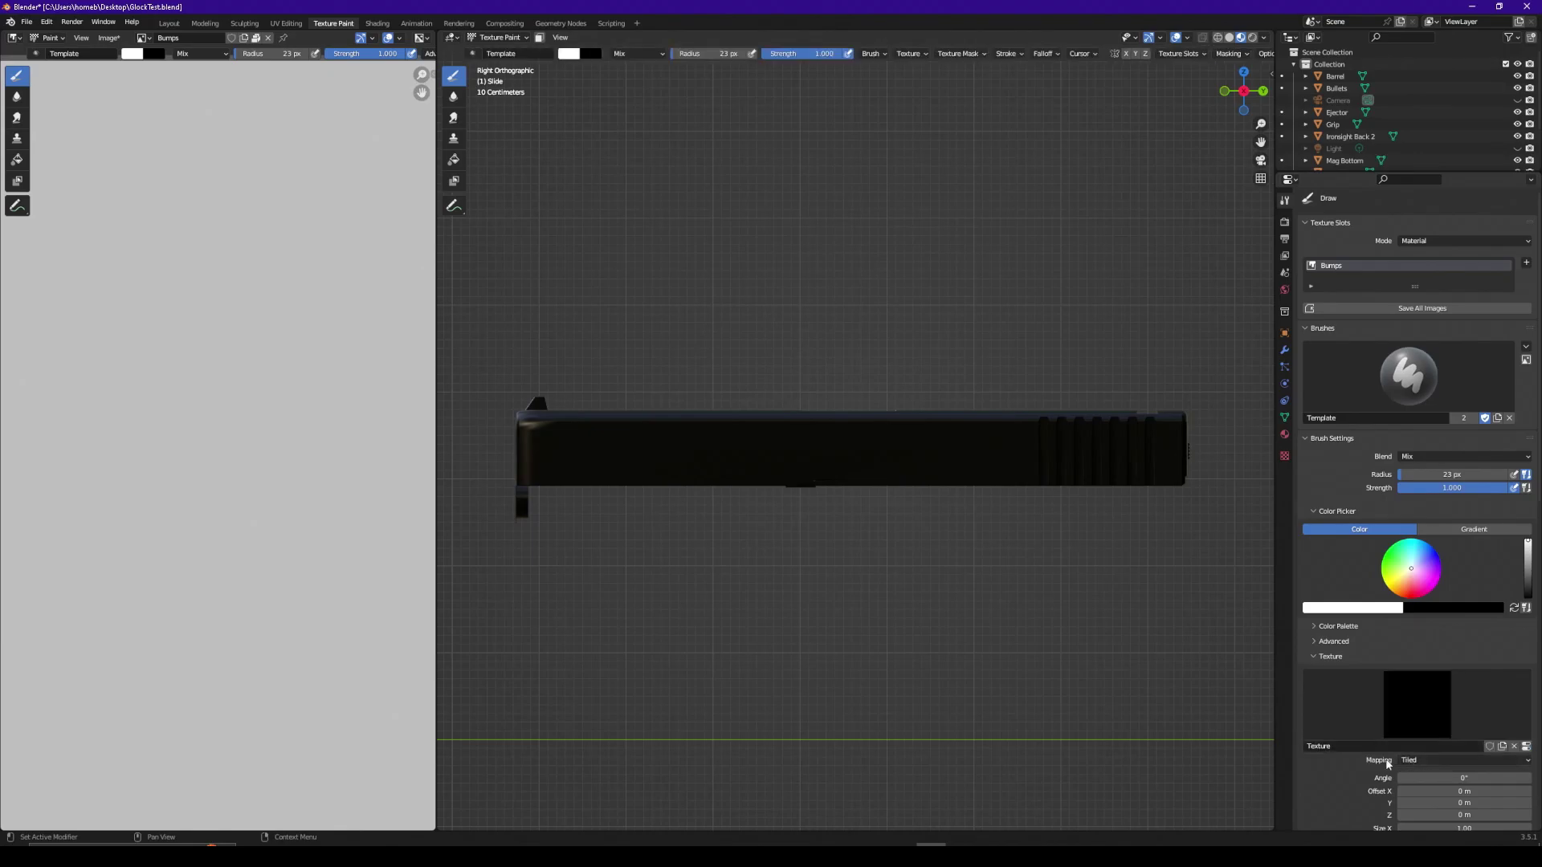
pyautogui.click(1433, 761)
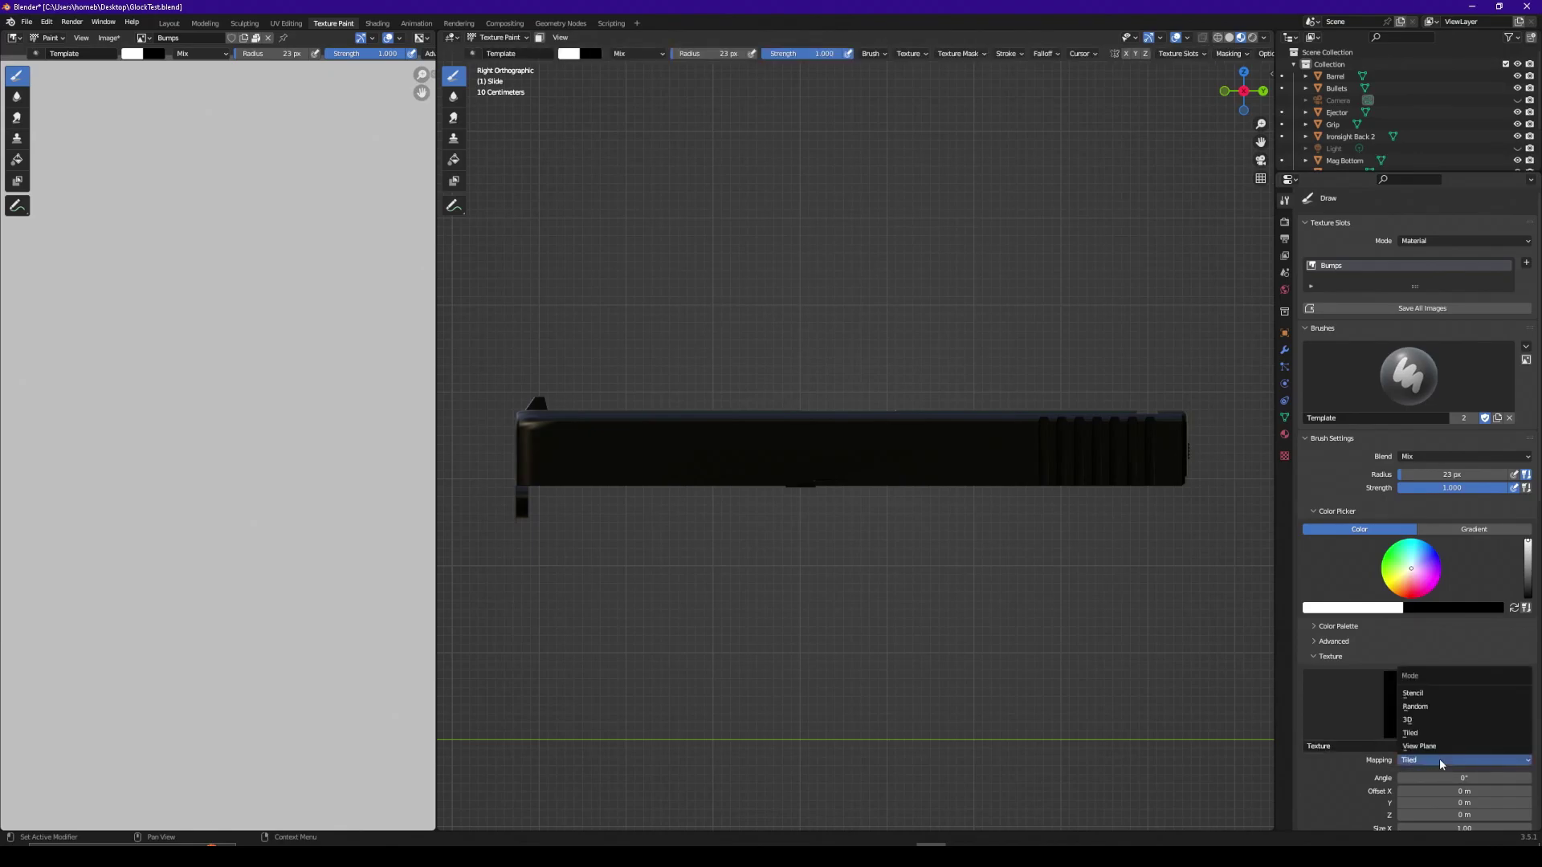
pyautogui.click(1432, 695)
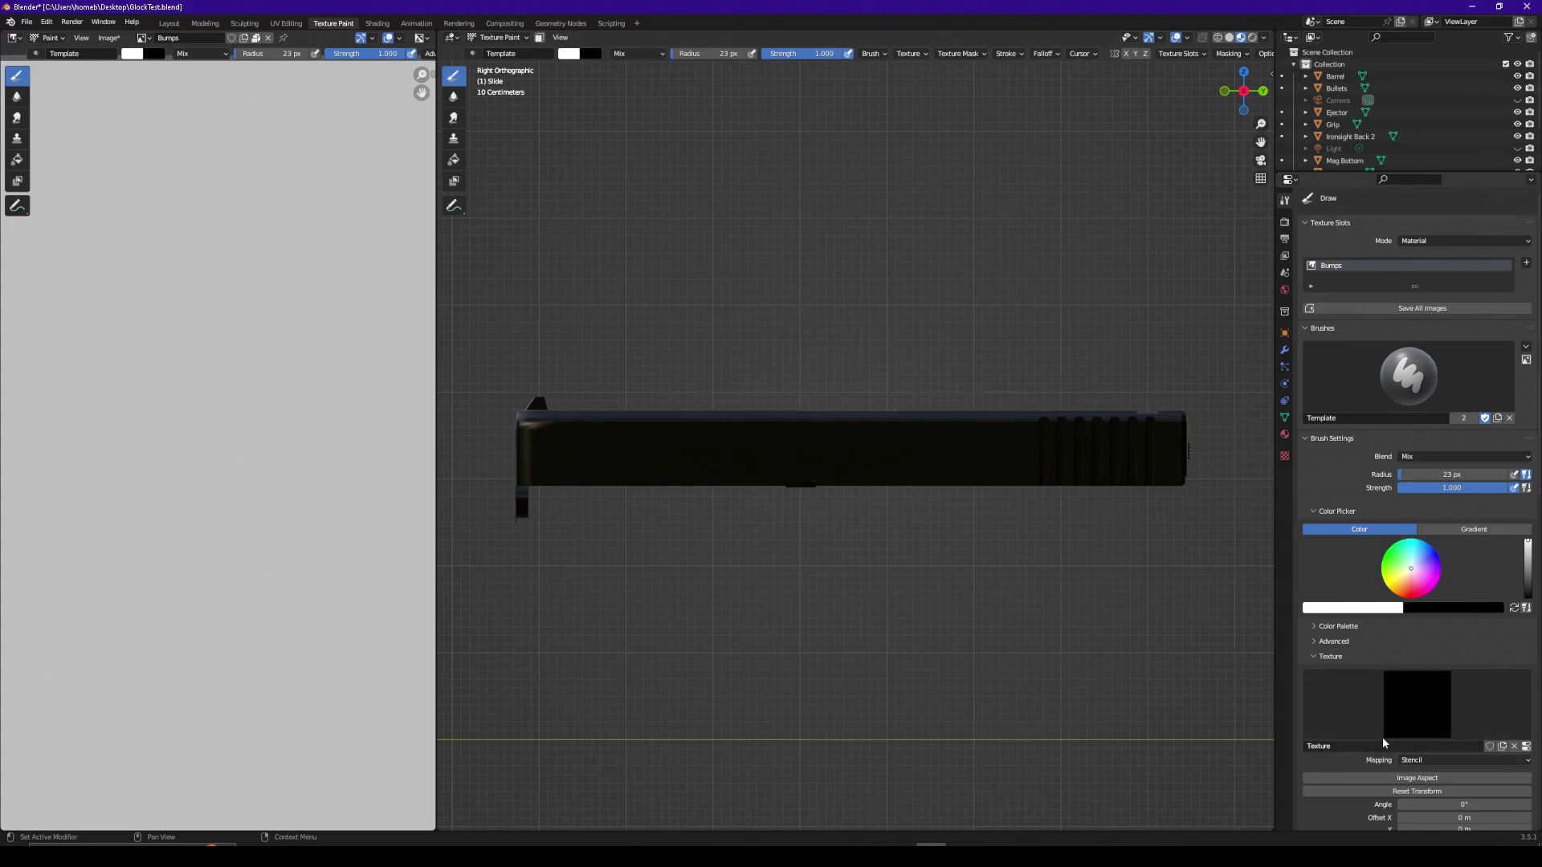
pyautogui.click(1284, 456)
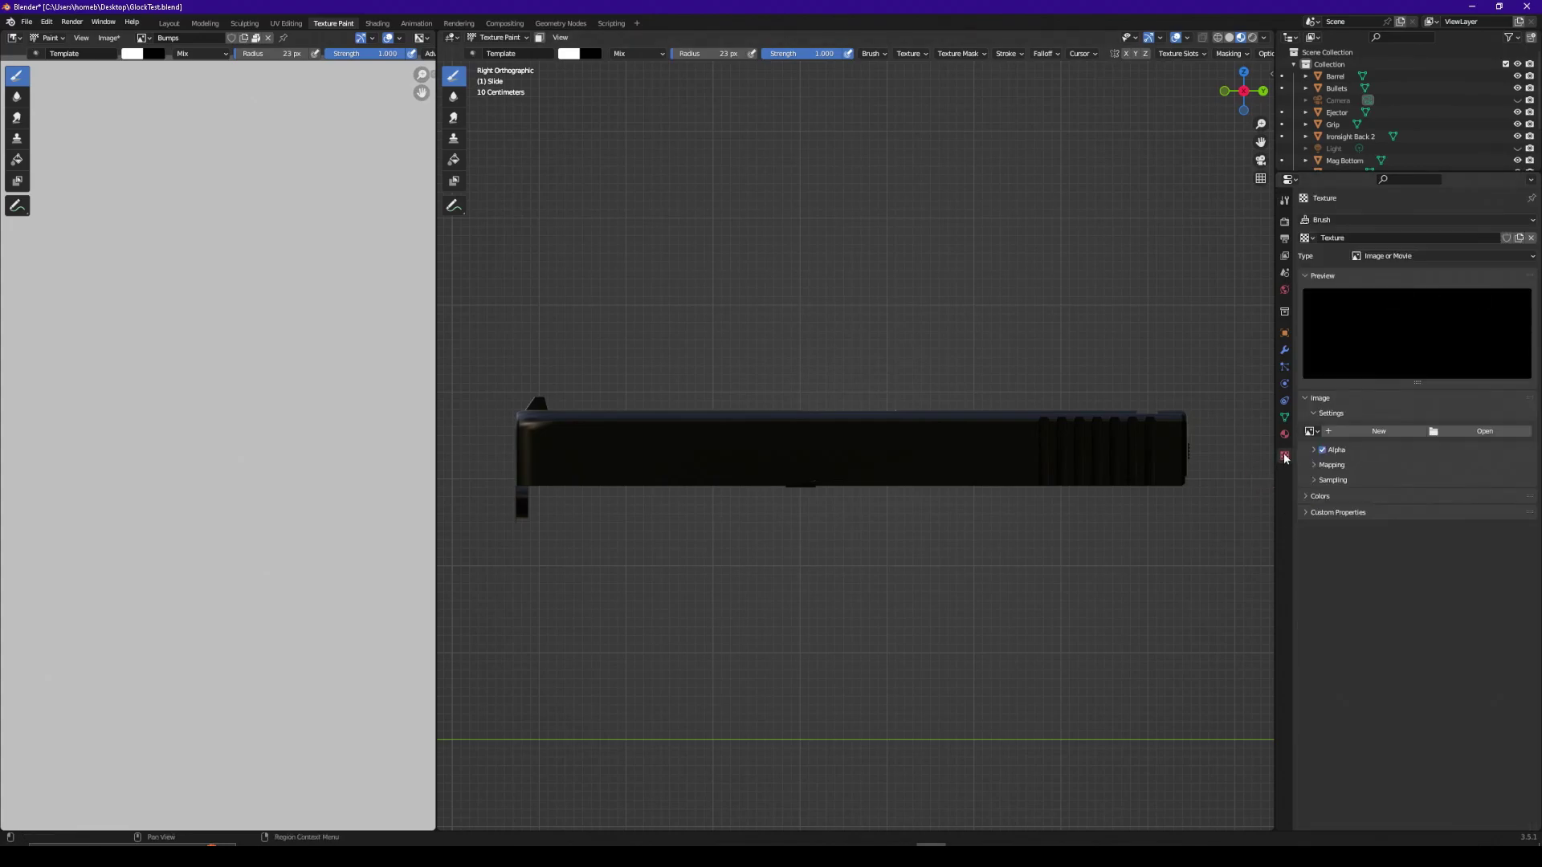
pyautogui.click(1485, 432)
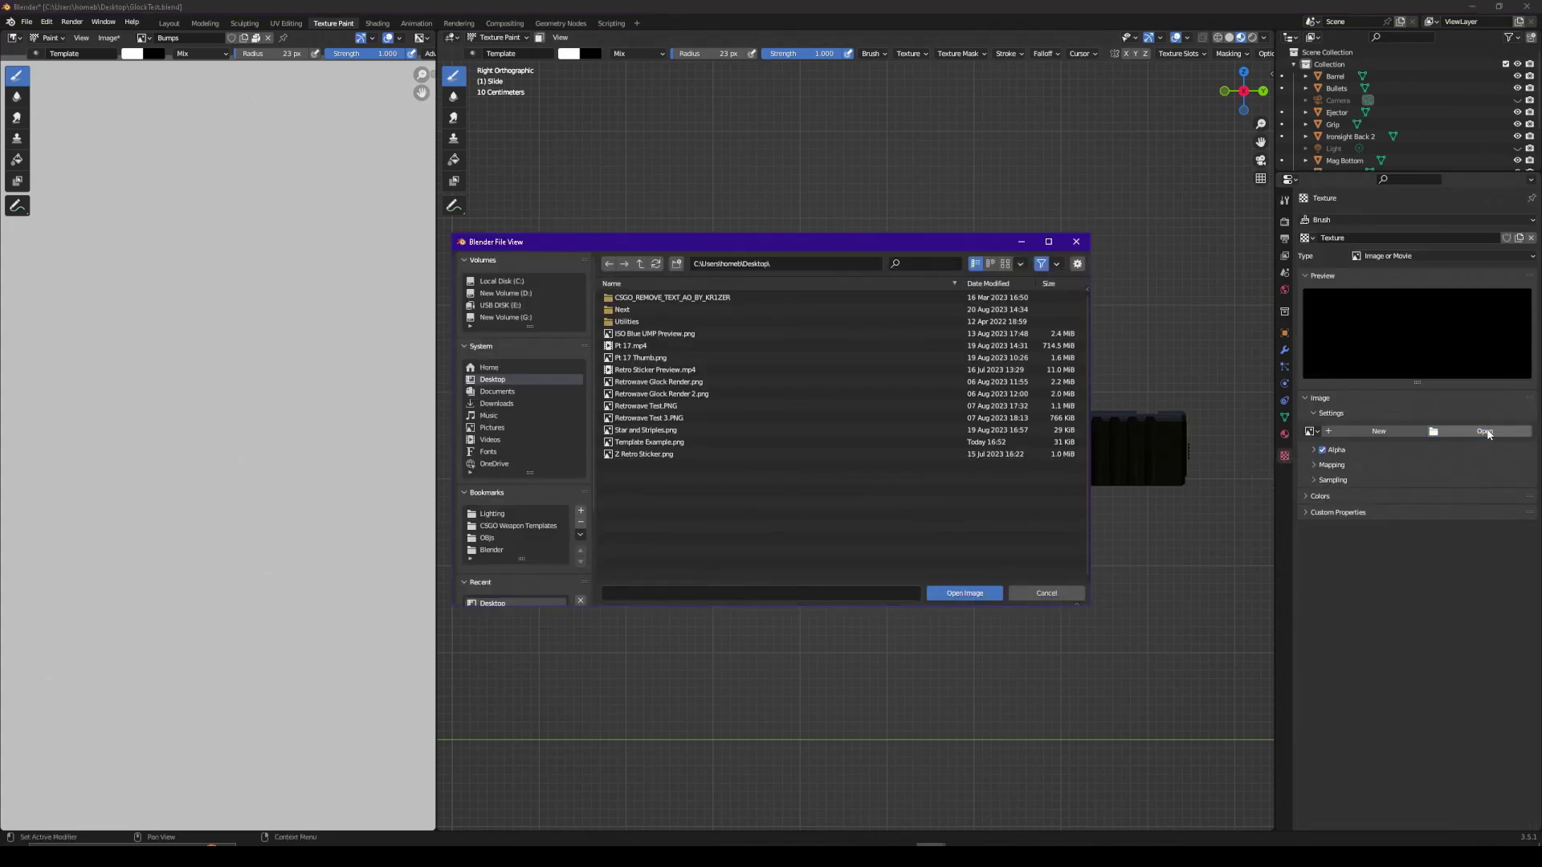
pyautogui.doubleClick(669, 444)
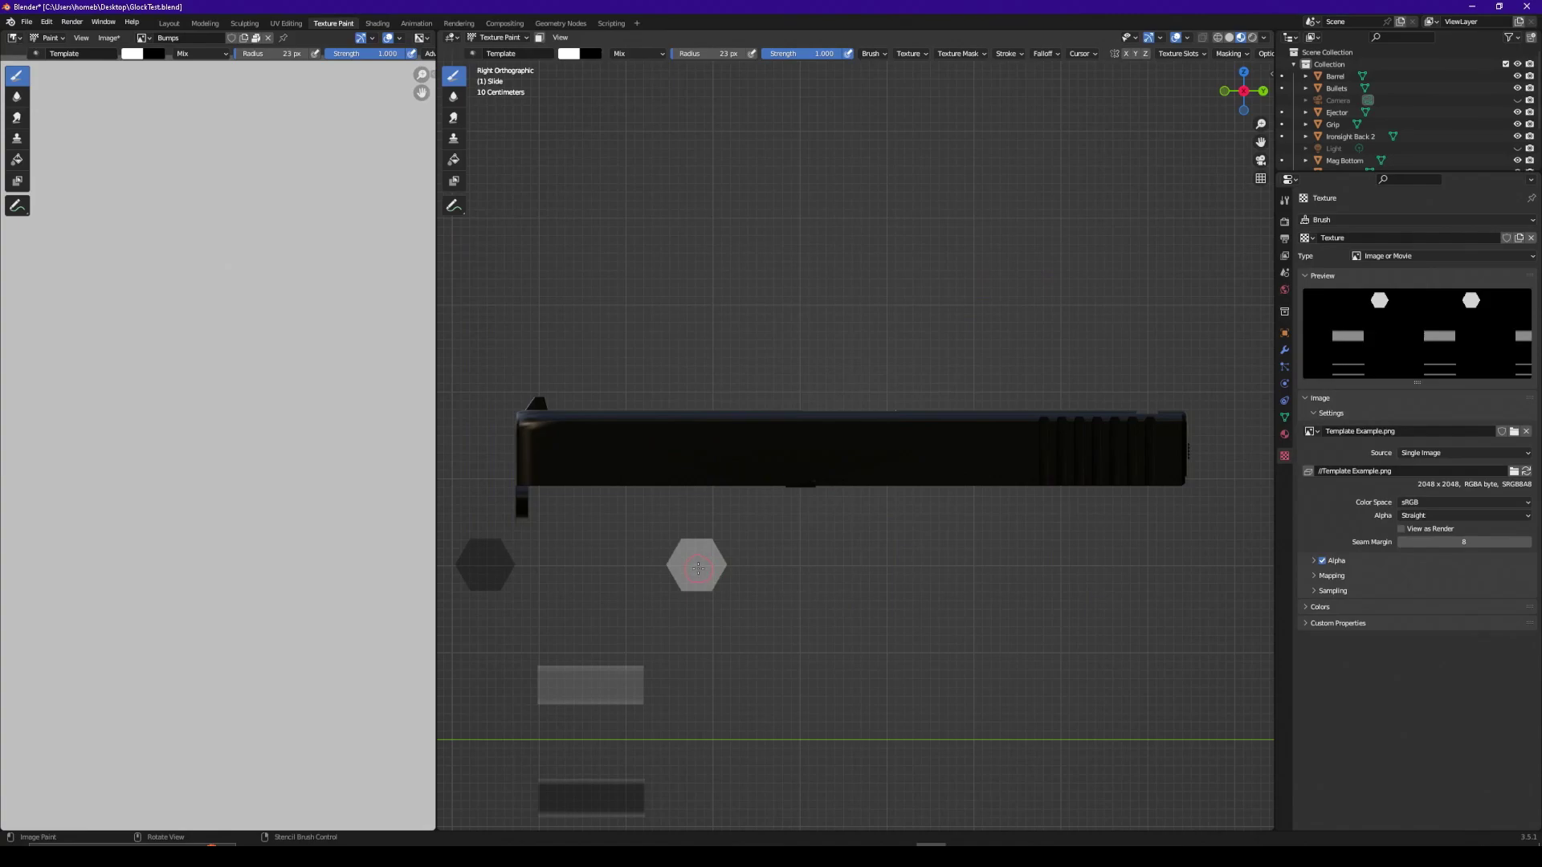
# - Move and shrink the stencil so that both hexagons fit within the slide's height over its front half
pyautogui.moveTo(697, 568); pyautogui.dragTo(968, 456, button='right')
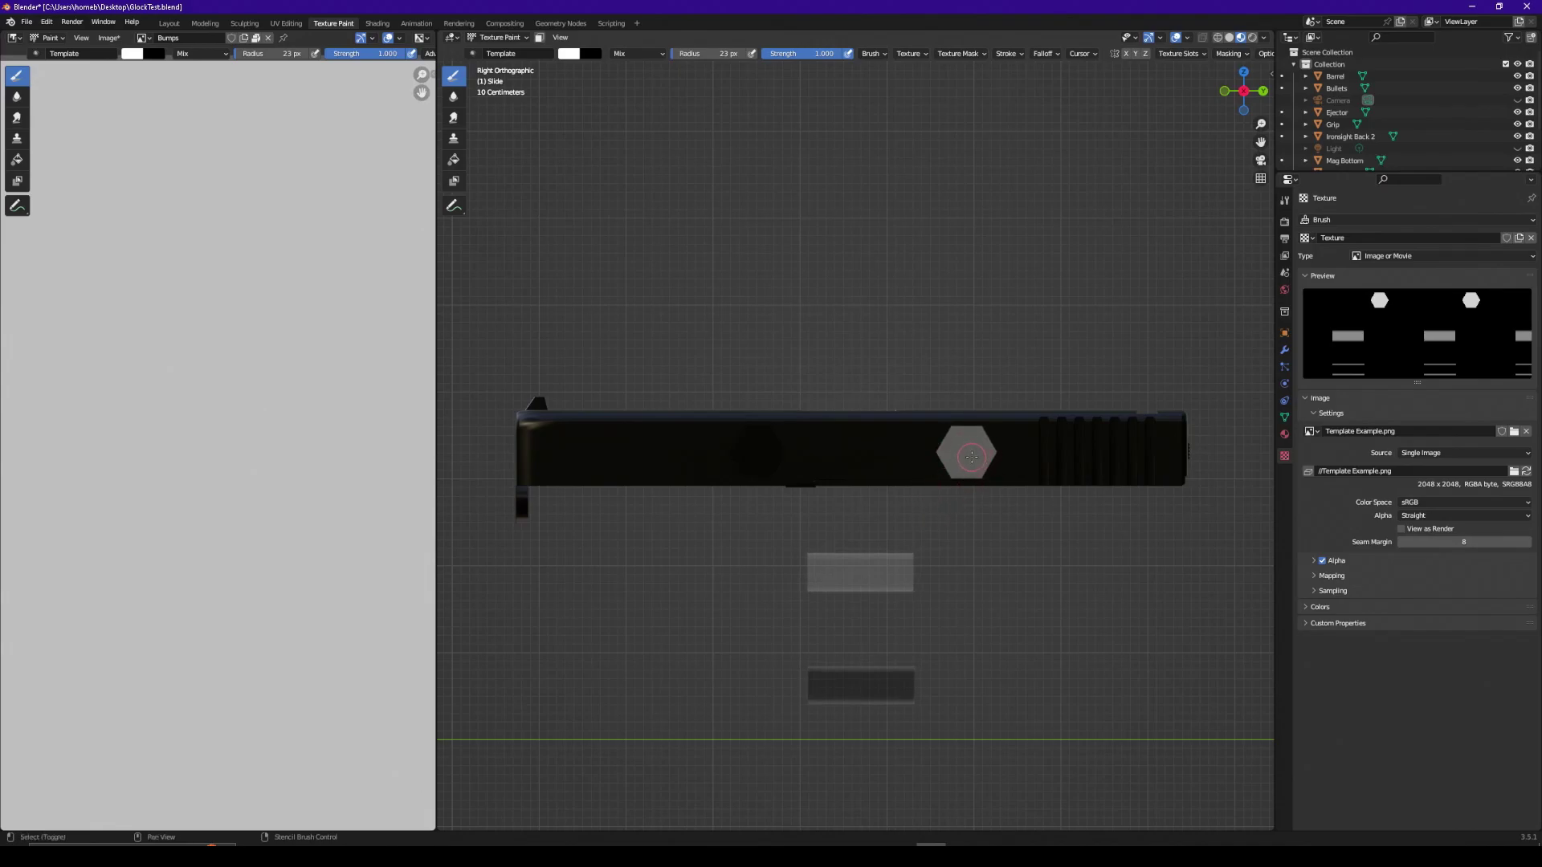
pyautogui.keyDown('shift'); pyautogui.moveTo(971, 452); pyautogui.dragTo(971, 492, button='right'); pyautogui.keyUp('shift')
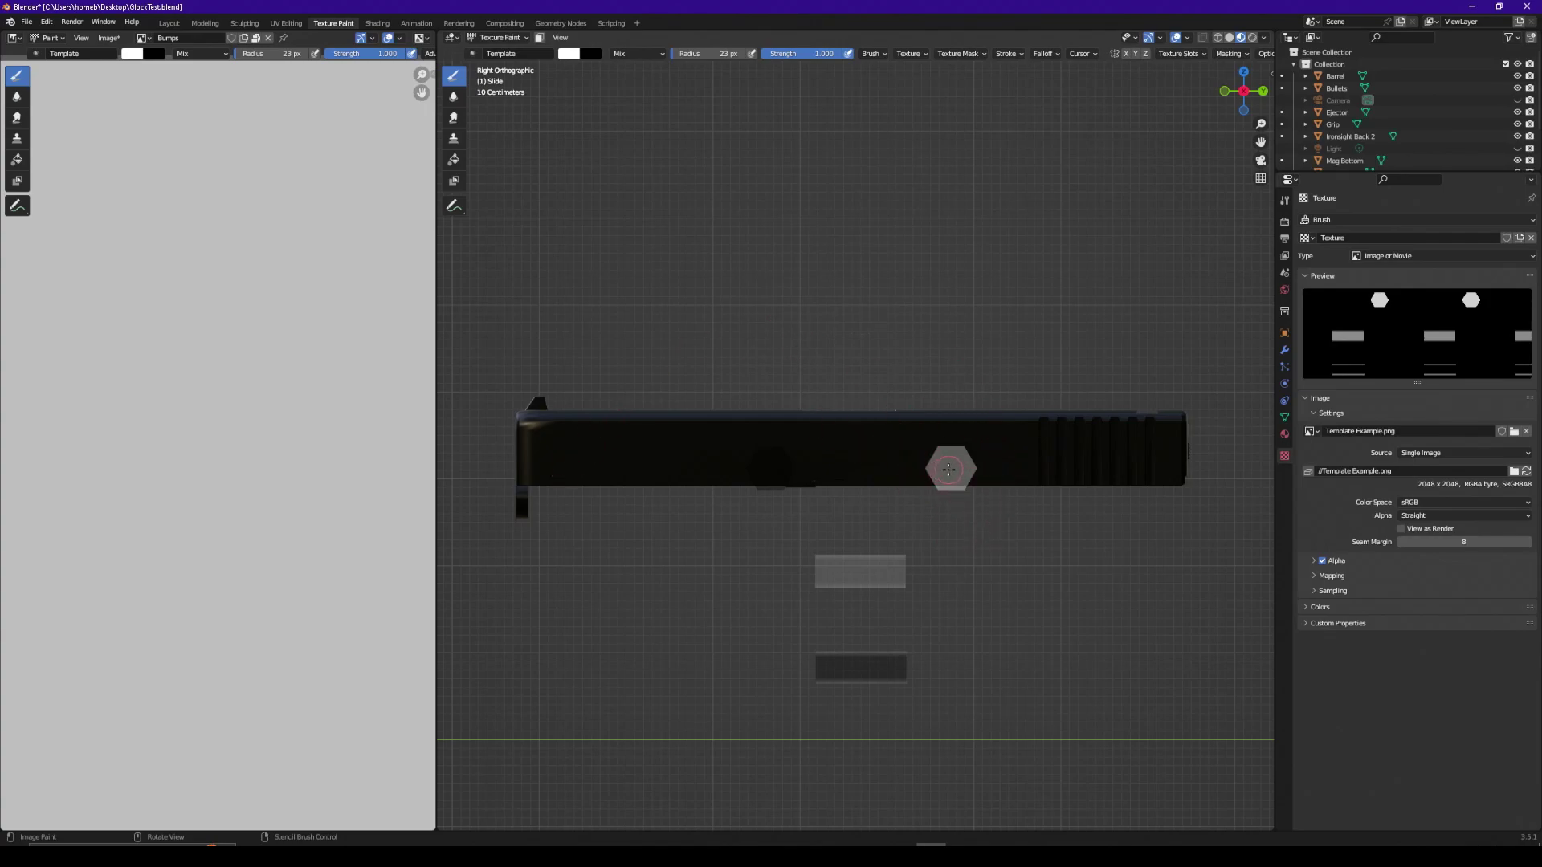
pyautogui.moveTo(948, 469); pyautogui.dragTo(766, 453, button='right')
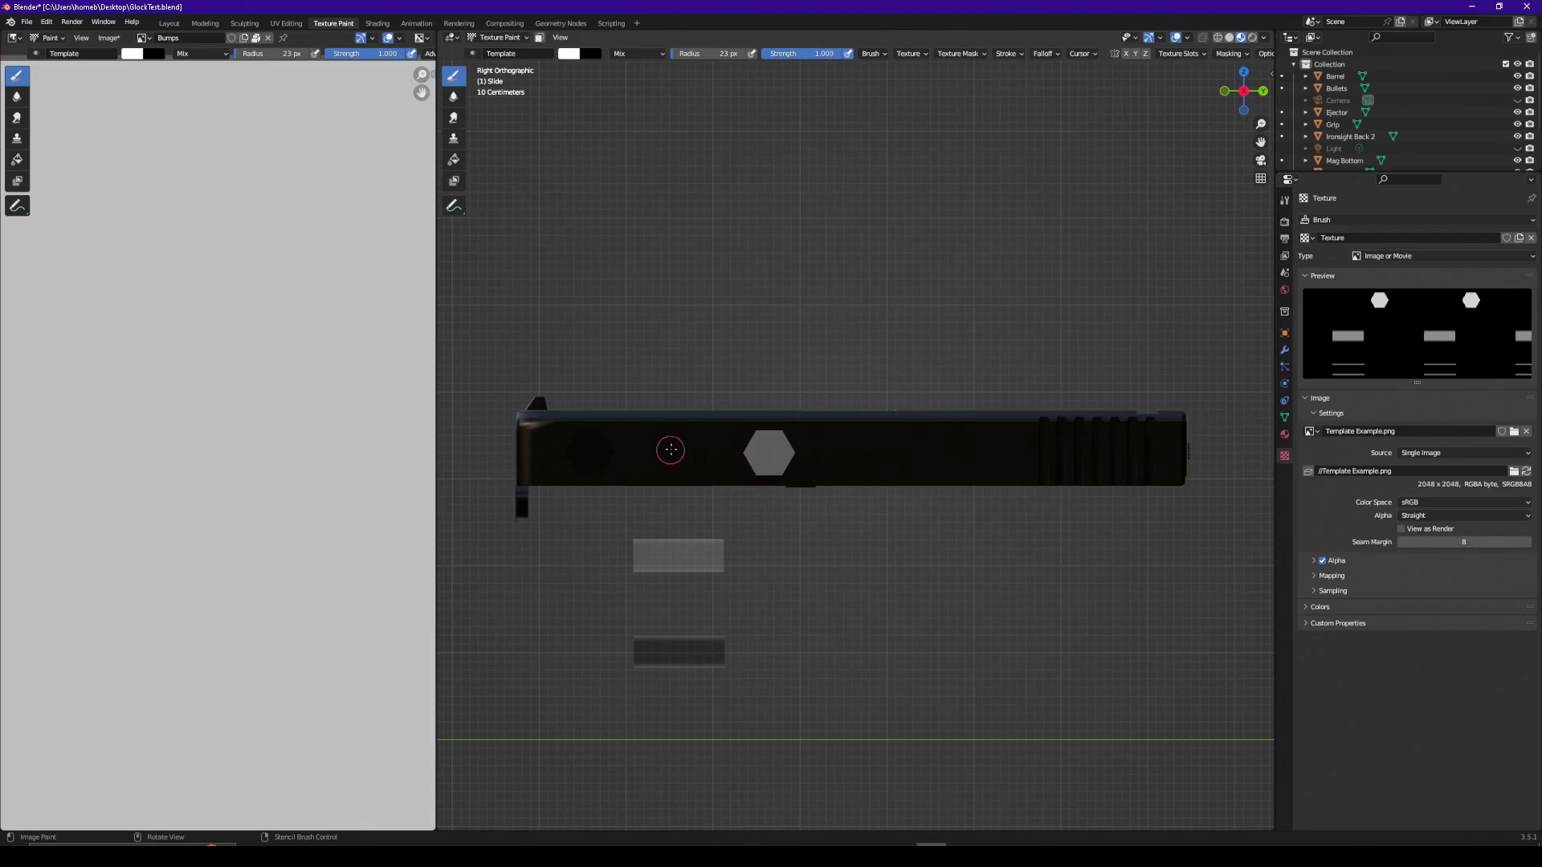
# - Paint the stencil's two hexagons onto the slide in white and move the stencil away from them
pyautogui.moveTo(567, 437)
pyautogui.mouseDown()
pyautogui.moveTo(599, 430)
pyautogui.moveTo(590, 445)
pyautogui.moveTo(606, 453)
pyautogui.moveTo(528, 460)
pyautogui.moveTo(609, 454)
pyautogui.mouseUp()
pyautogui.moveTo(575, 460); pyautogui.dragTo(592, 450)
pyautogui.moveTo(761, 437)
pyautogui.mouseDown()
pyautogui.moveTo(803, 448)
pyautogui.moveTo(730, 437)
pyautogui.moveTo(740, 456)
pyautogui.moveTo(798, 441)
pyautogui.moveTo(750, 447)
pyautogui.moveTo(733, 457)
pyautogui.moveTo(743, 471)
pyautogui.mouseUp()
pyautogui.moveTo(692, 554)
pyautogui.mouseDown(button='right')
pyautogui.moveTo(861, 618)
pyautogui.moveTo(866, 663)
pyautogui.mouseUp(button='right')
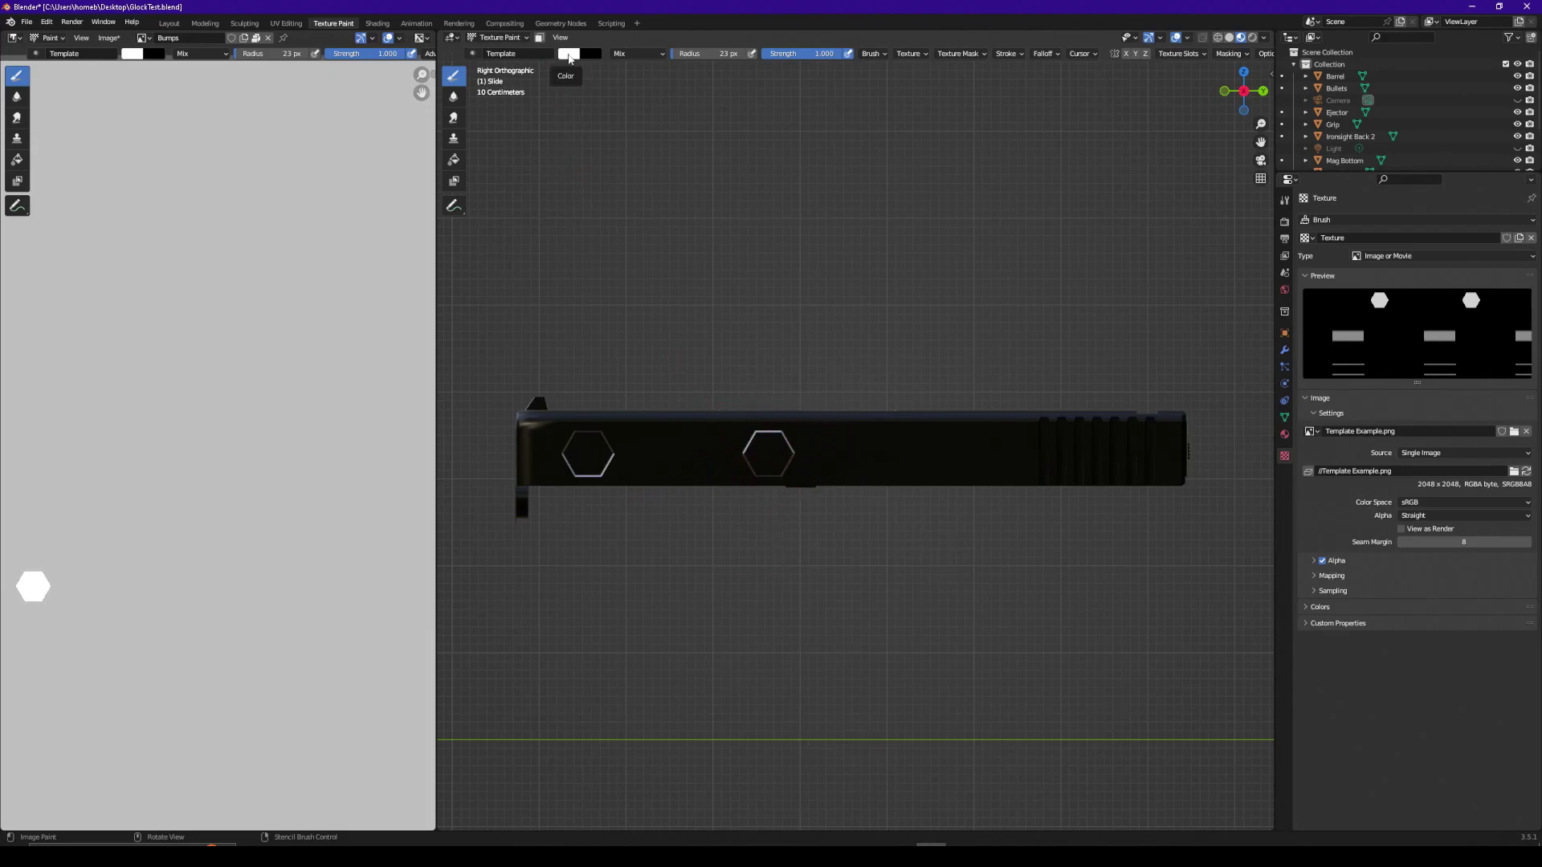
# - Shift the stencil's hexagons just behind the white ones, set the brush colour to black and paint both shapes
pyautogui.moveTo(842, 660); pyautogui.dragTo(763, 553, button='right')
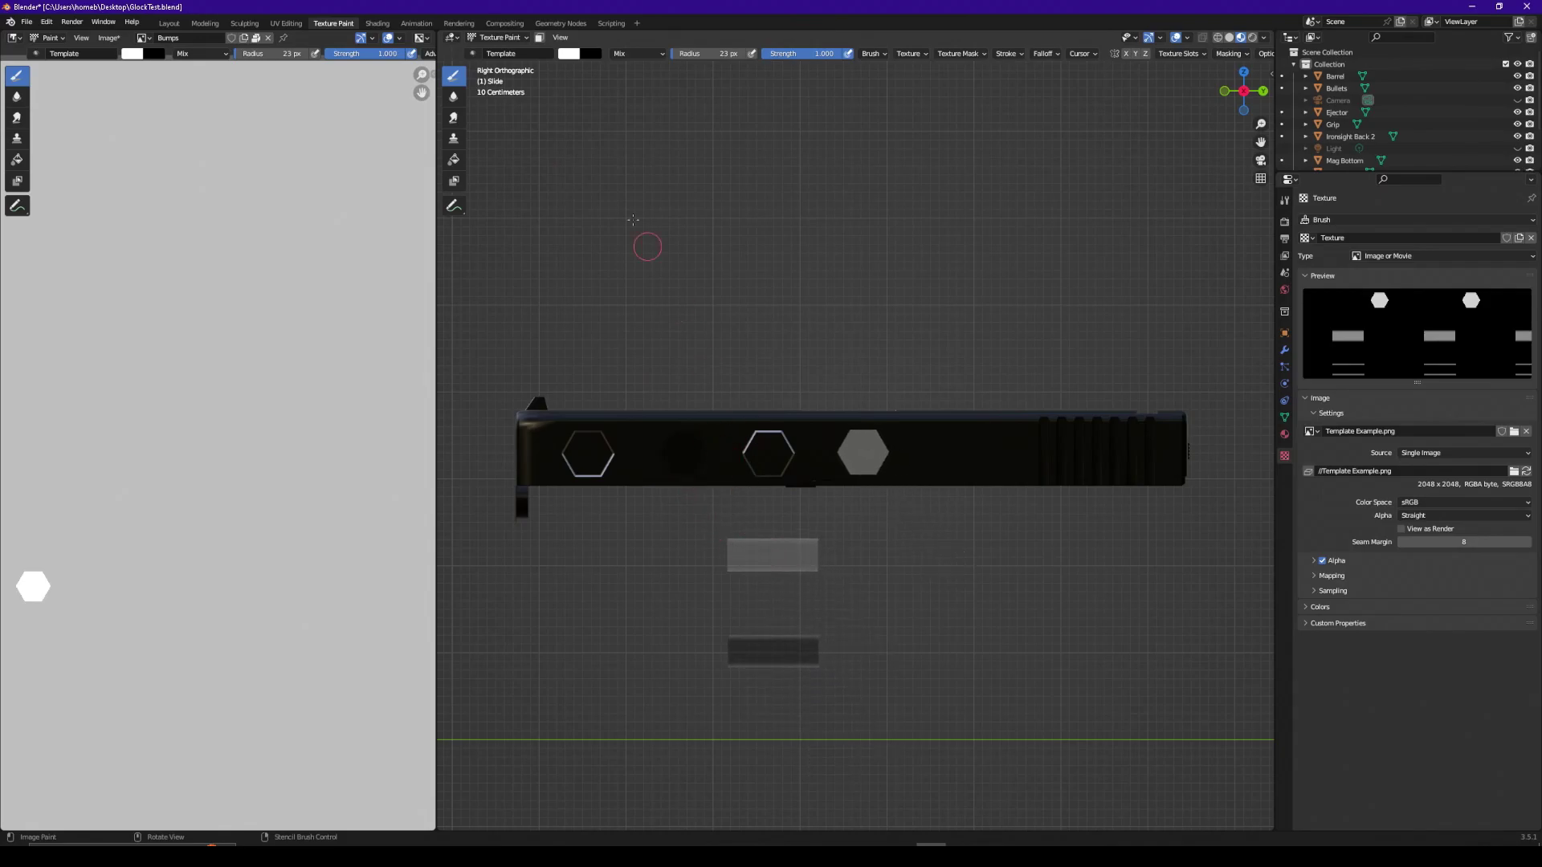
pyautogui.click(572, 56)
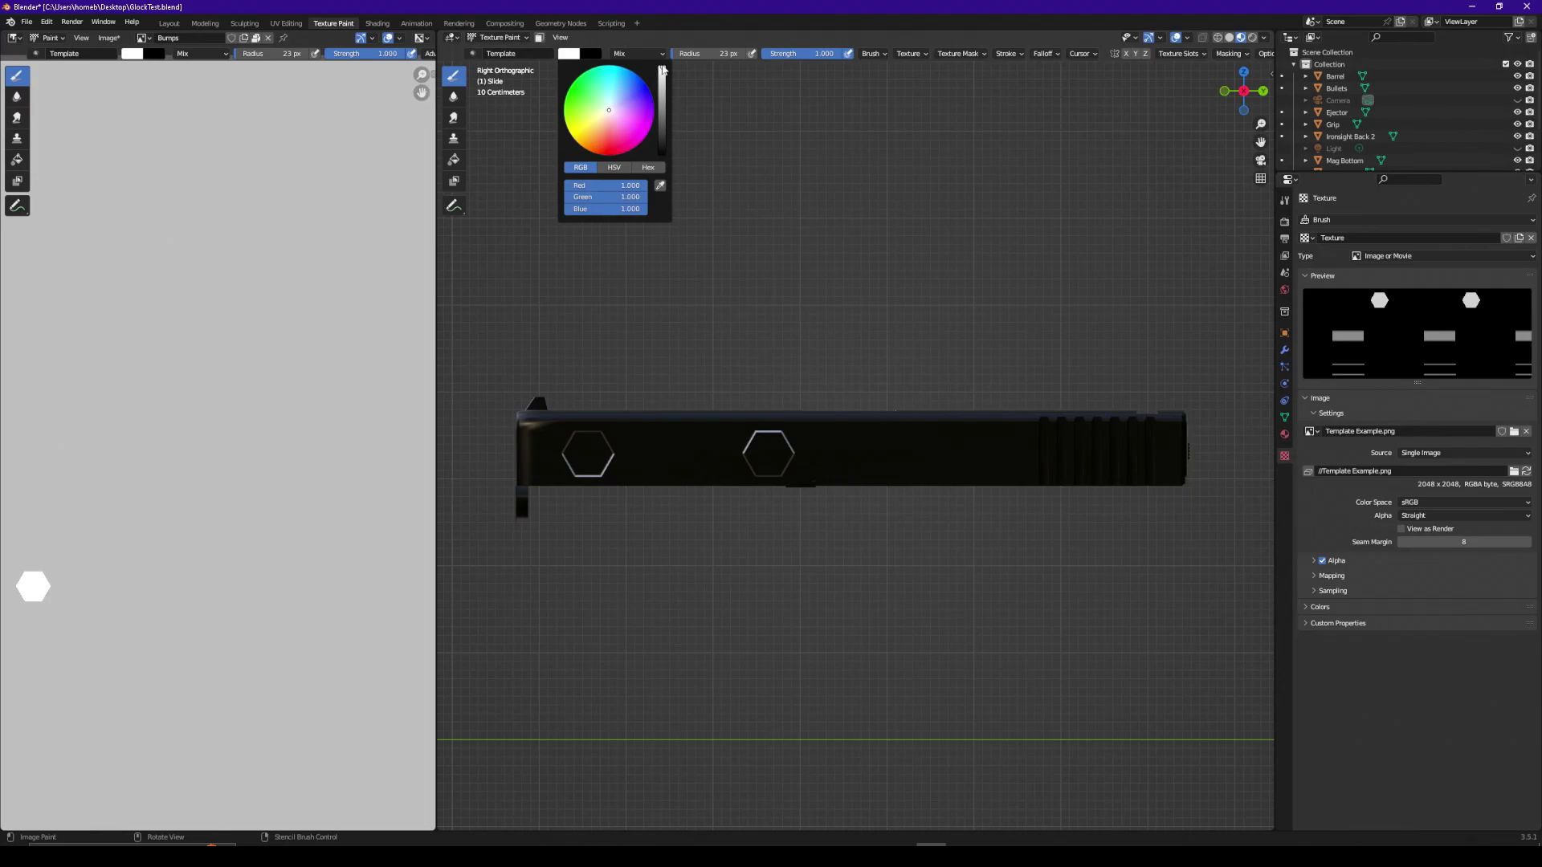
pyautogui.moveTo(663, 70); pyautogui.dragTo(661, 153)
pyautogui.moveTo(689, 438)
pyautogui.mouseDown()
pyautogui.moveTo(709, 468)
pyautogui.moveTo(695, 432)
pyautogui.moveTo(678, 432)
pyautogui.moveTo(649, 473)
pyautogui.moveTo(679, 476)
pyautogui.moveTo(707, 444)
pyautogui.moveTo(682, 433)
pyautogui.moveTo(679, 467)
pyautogui.moveTo(695, 452)
pyautogui.moveTo(688, 467)
pyautogui.moveTo(678, 426)
pyautogui.mouseUp()
pyautogui.moveTo(872, 470)
pyautogui.mouseDown()
pyautogui.moveTo(842, 432)
pyautogui.moveTo(865, 453)
pyautogui.mouseUp()
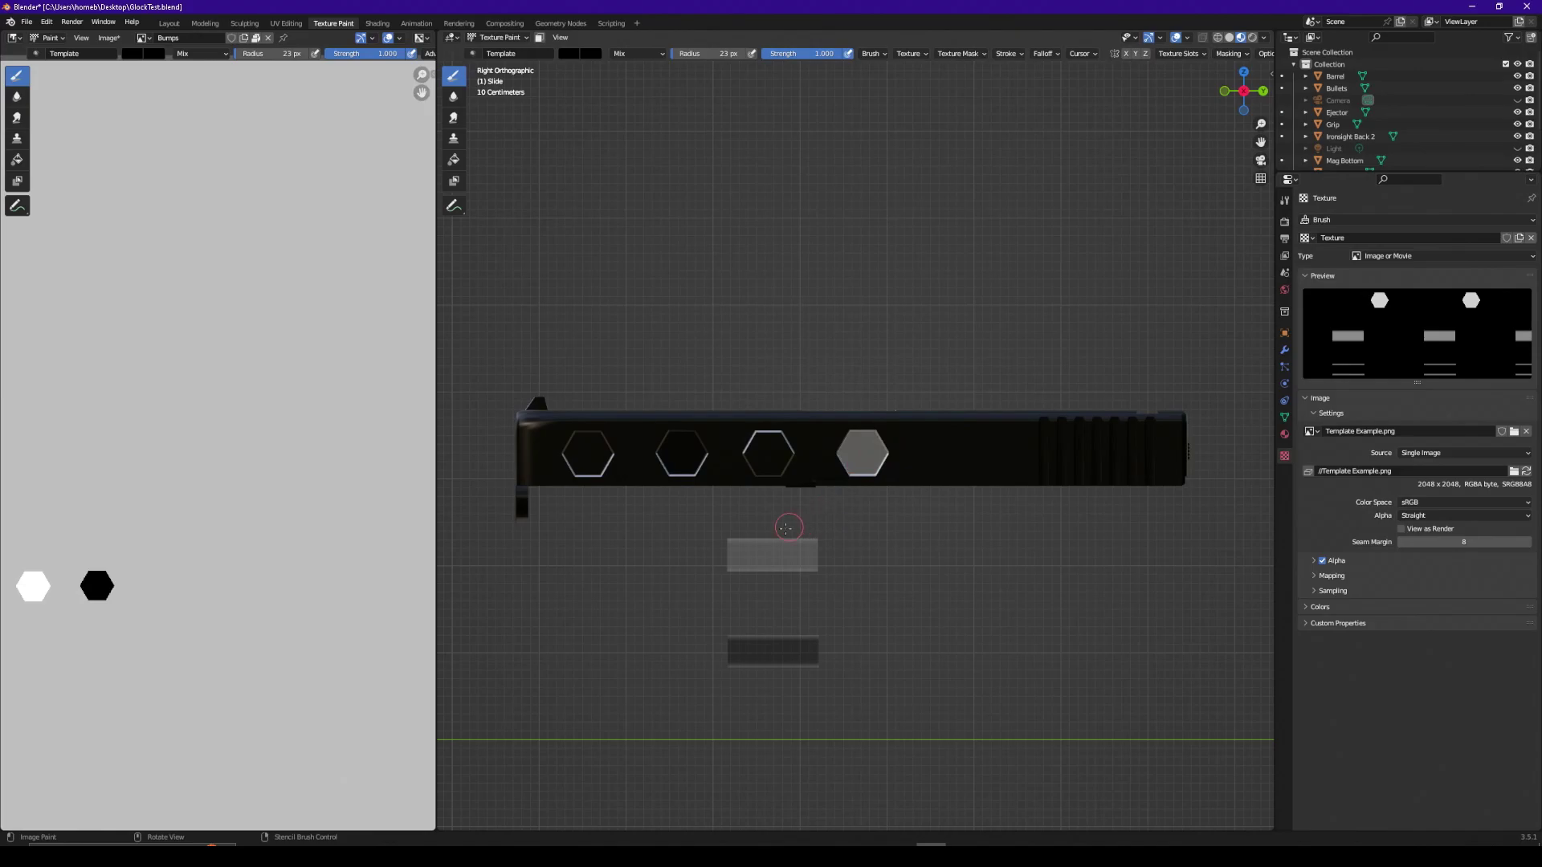
# - Move the stencil clear of the slide and inspect the painted hexagons in the enlarged Bumps image
pyautogui.moveTo(763, 554); pyautogui.dragTo(869, 605, button='right')
pyautogui.moveTo(615, 482)
pyautogui.mouseDown(button='right')
pyautogui.moveTo(353, 505)
pyautogui.moveTo(434, 512)
pyautogui.mouseUp(button='right')
pyautogui.moveTo(434, 512); pyautogui.dragTo(1013, 540)
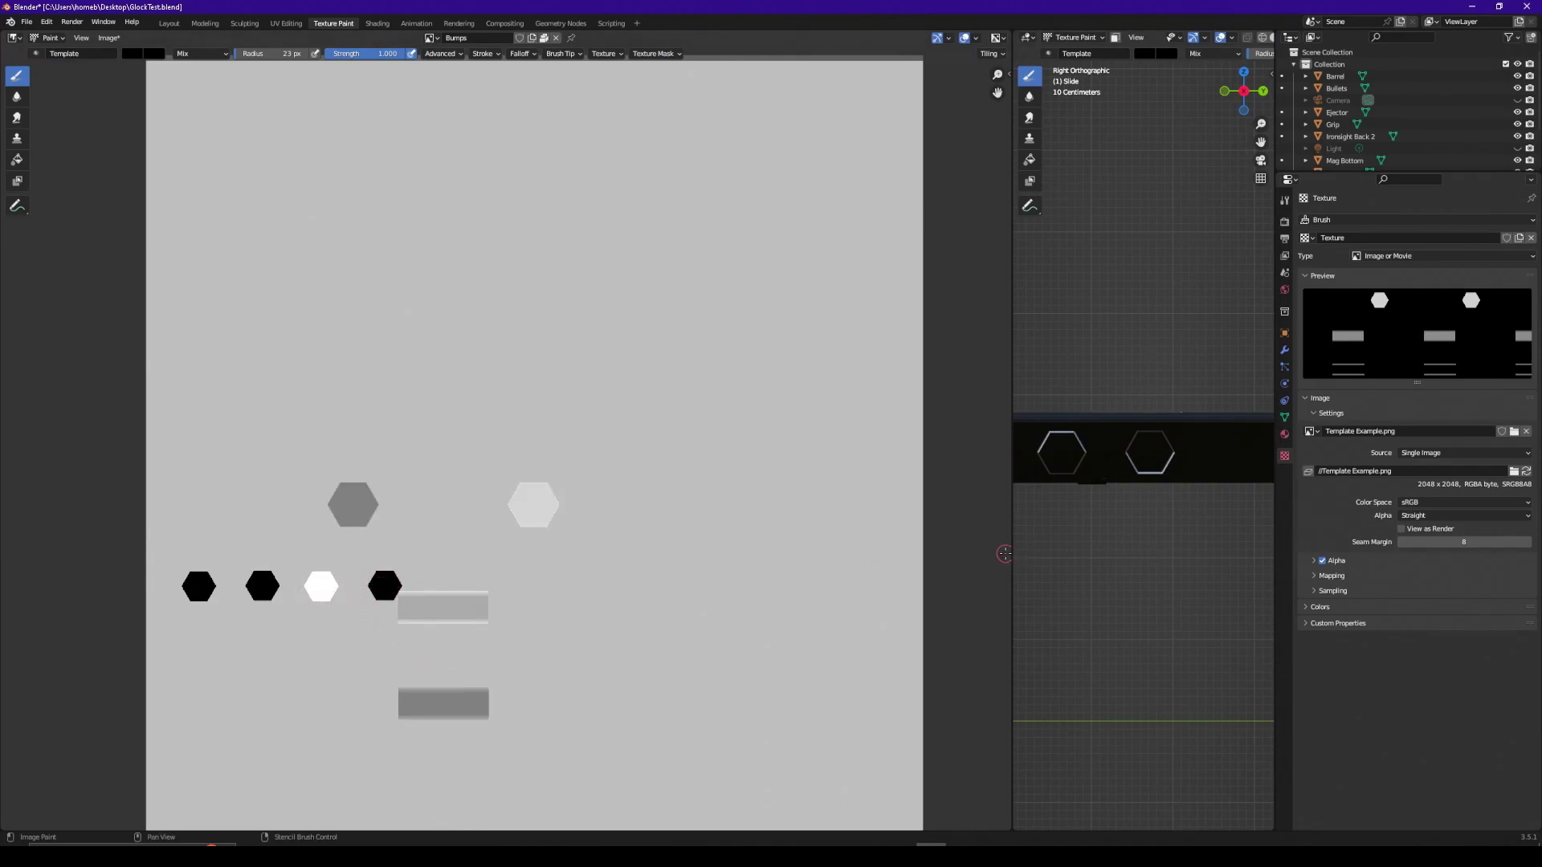
pyautogui.moveTo(1010, 550); pyautogui.dragTo(473, 554)
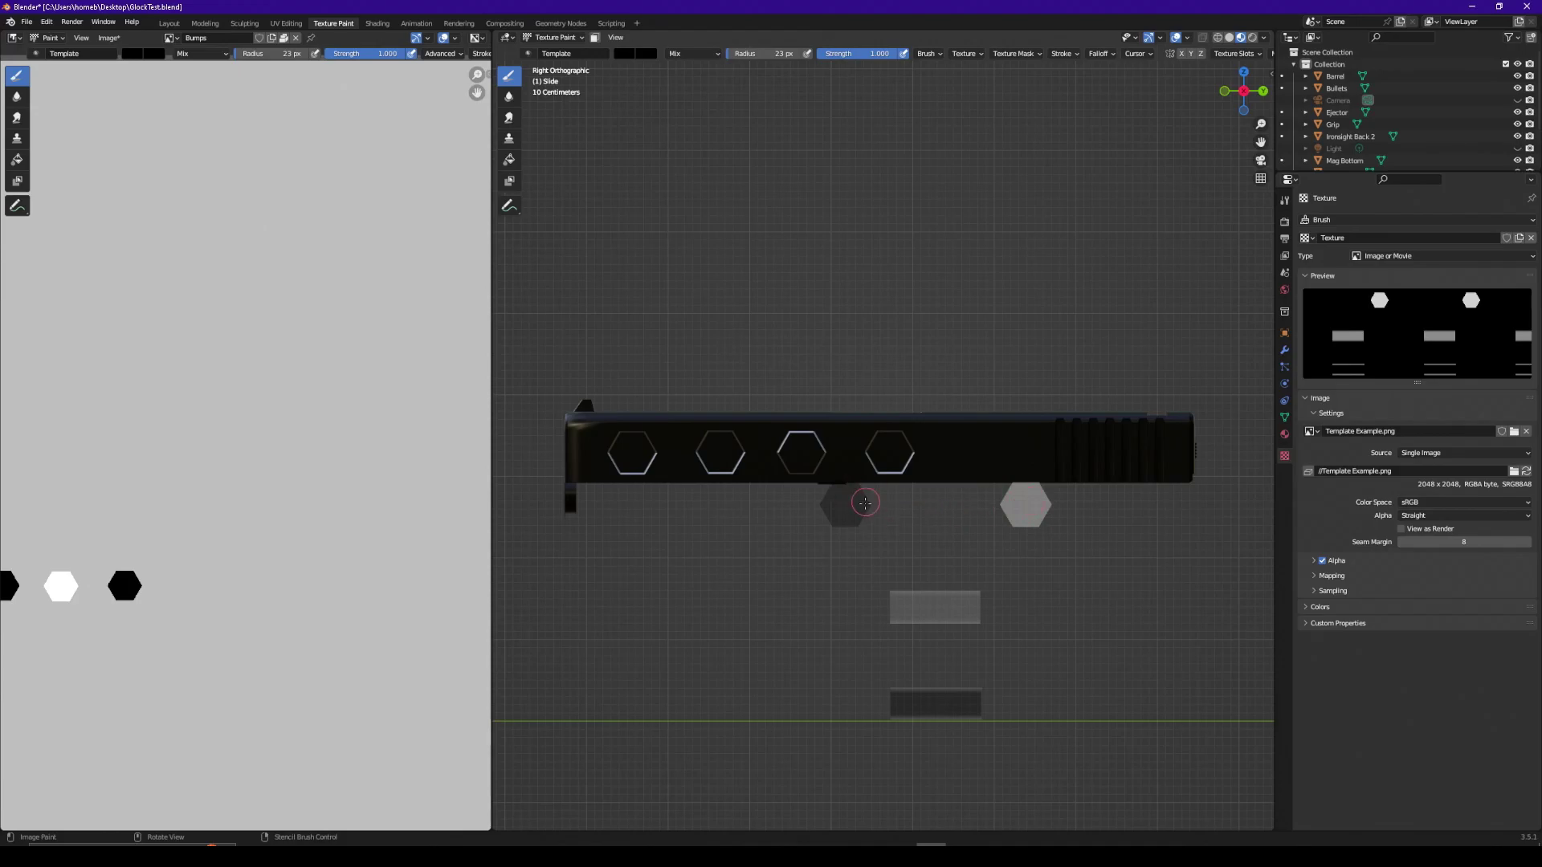
# - Set the brush colour back to white and undo all the hexagons painted on the slide
pyautogui.click(623, 54)
pyautogui.moveTo(717, 154); pyautogui.dragTo(717, 68)
pyautogui.hotkey('ctrl', 'z')
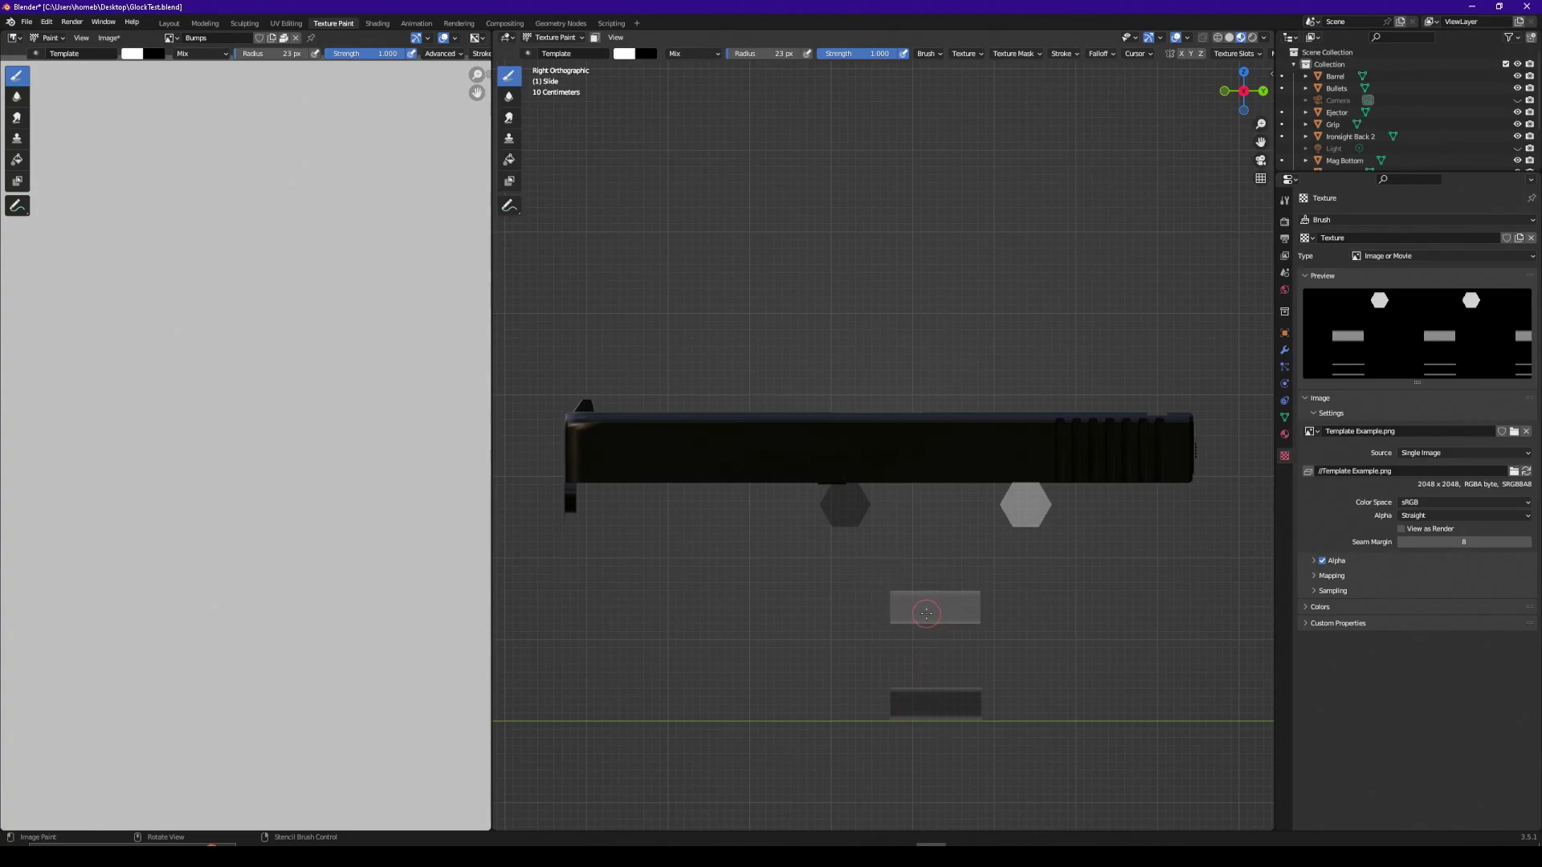
# - Place the stencil's upper gradient rectangle over the front part of the slide and paint it in white
pyautogui.moveTo(925, 613); pyautogui.dragTo(677, 457, button='right')
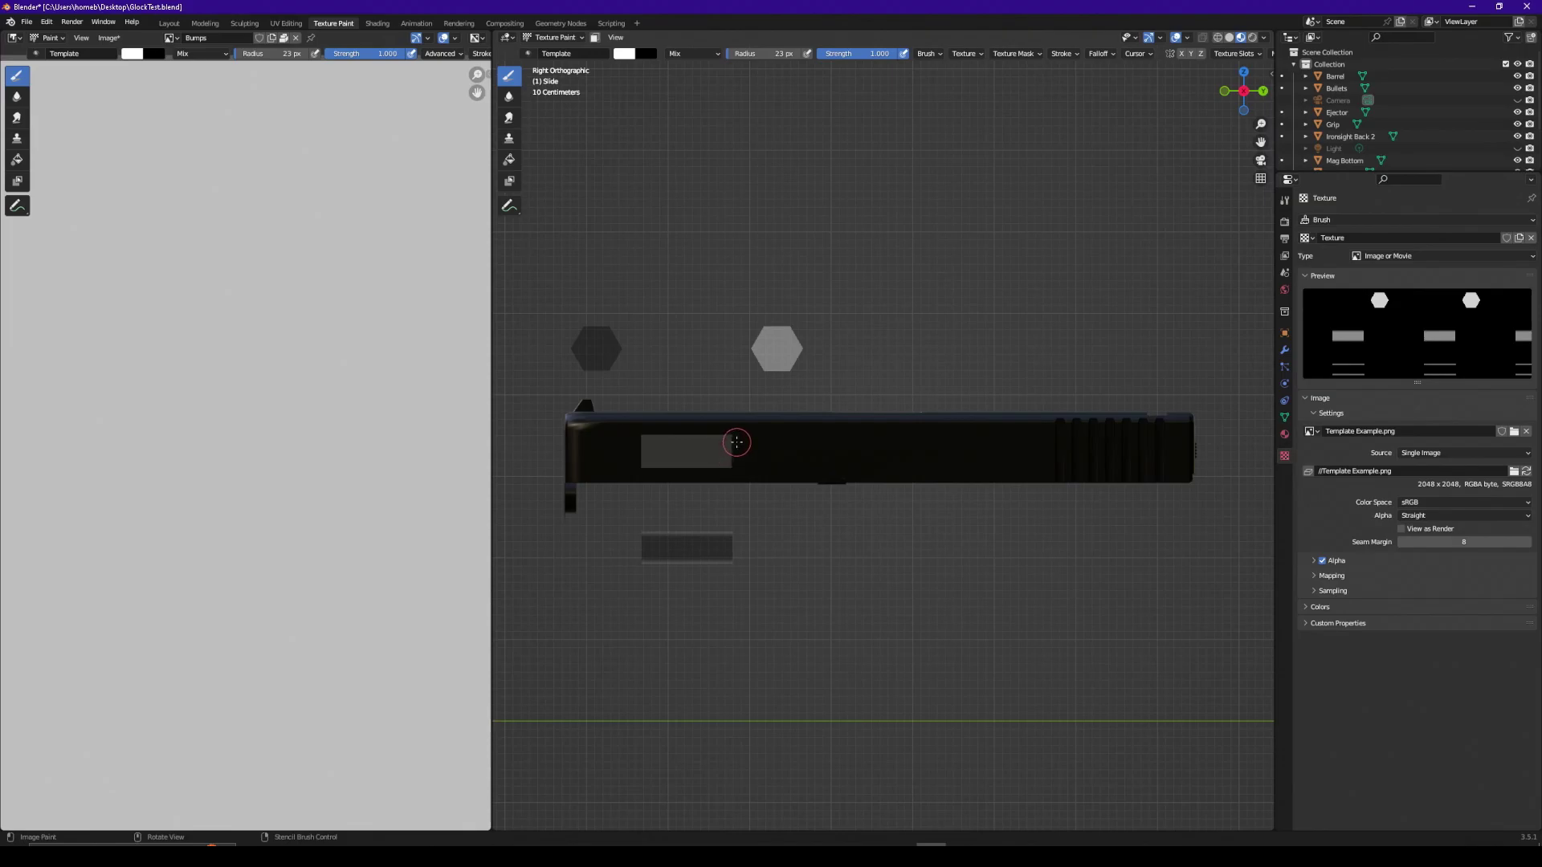
pyautogui.moveTo(736, 442)
pyautogui.mouseDown()
pyautogui.moveTo(627, 446)
pyautogui.moveTo(762, 450)
pyautogui.moveTo(654, 440)
pyautogui.moveTo(759, 458)
pyautogui.moveTo(723, 461)
pyautogui.mouseUp()
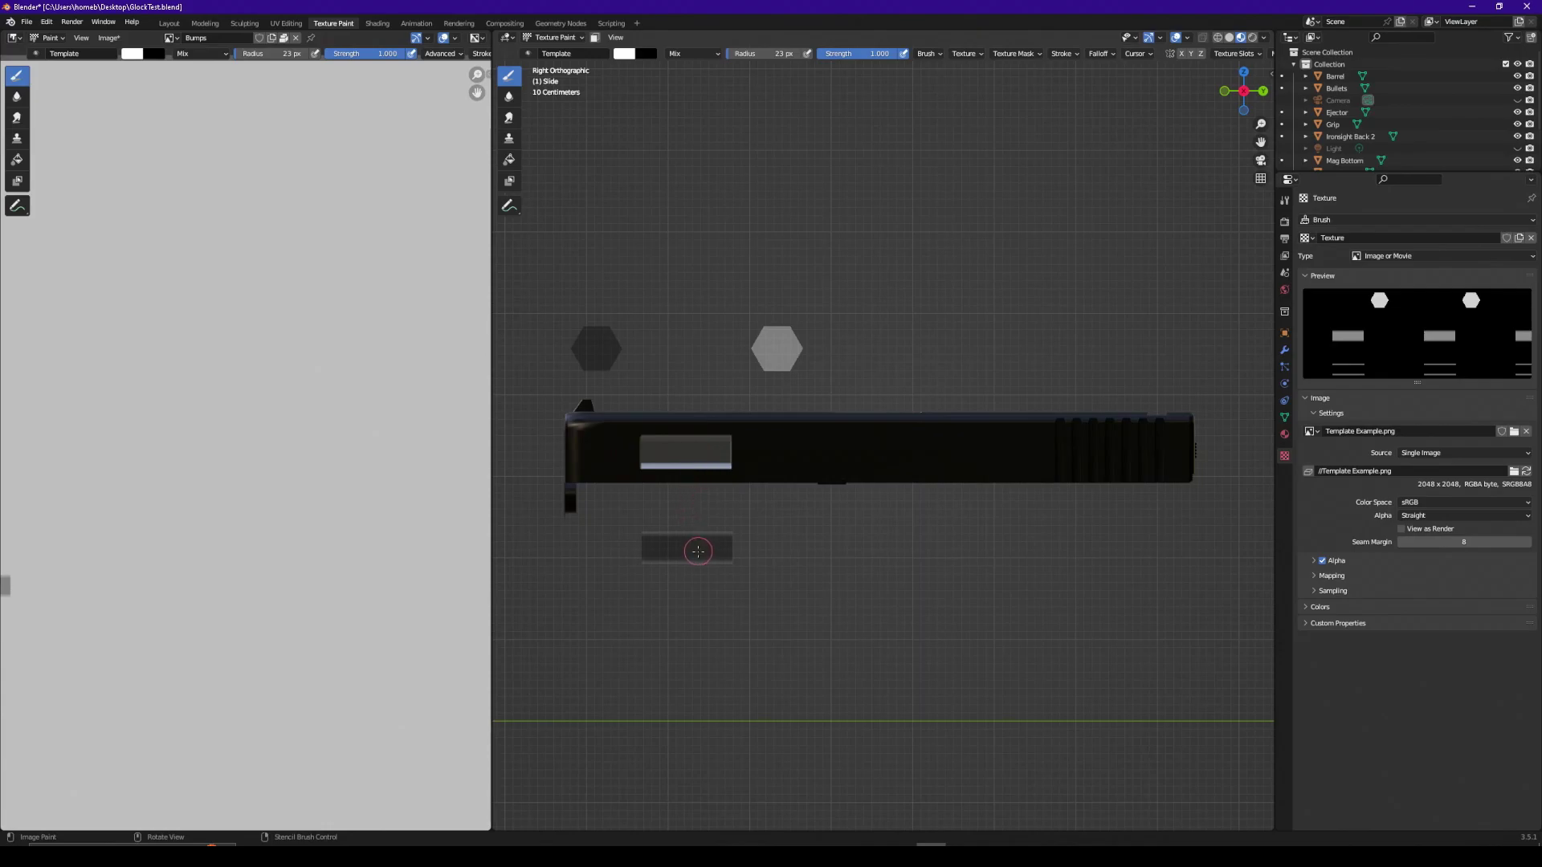
# - Place the stencil's lower gradient rectangle over the middle of the slide, behind the first painted rectangle, and paint it in white
pyautogui.moveTo(698, 550); pyautogui.dragTo(954, 566, button='right')
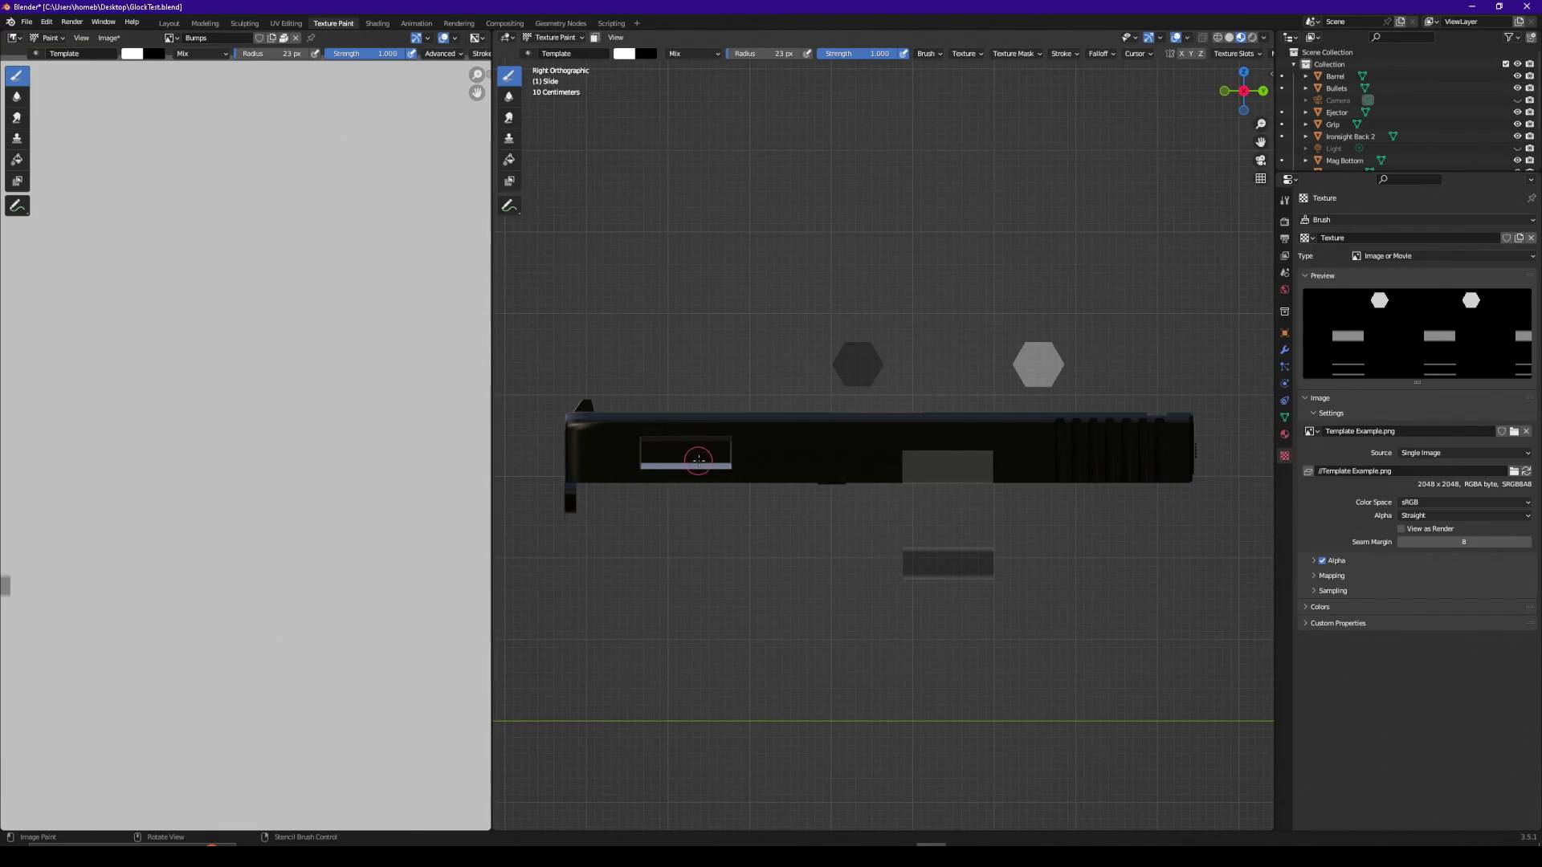
pyautogui.moveTo(947, 566); pyautogui.dragTo(839, 454, button='right')
pyautogui.moveTo(895, 438)
pyautogui.mouseDown()
pyautogui.moveTo(757, 453)
pyautogui.moveTo(930, 467)
pyautogui.moveTo(777, 465)
pyautogui.moveTo(834, 454)
pyautogui.mouseUp()
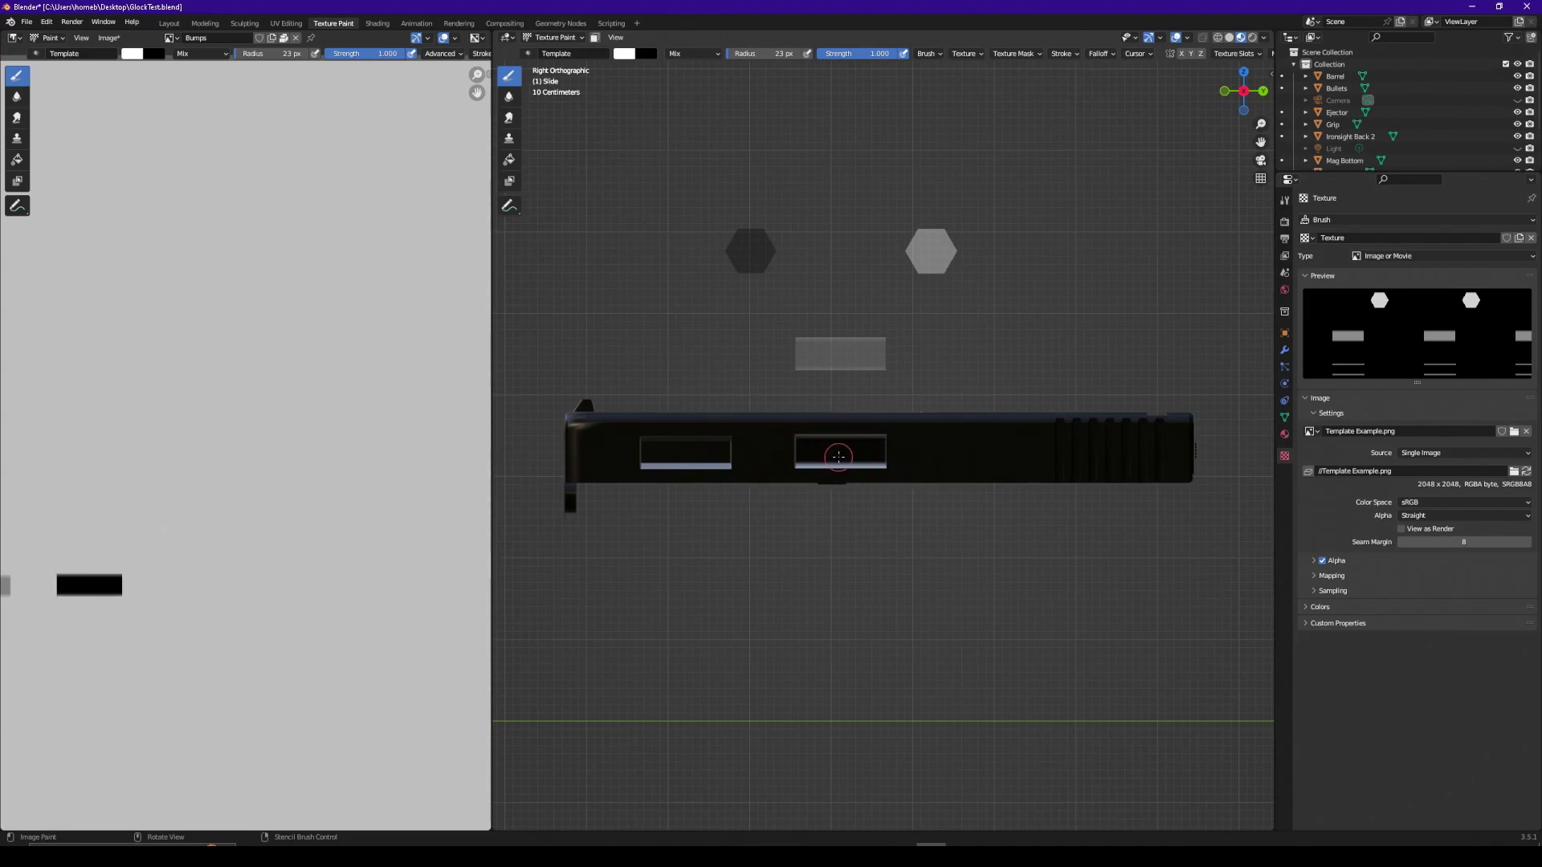
# - Move the stencil clear below the slide and compare the two painted gradient rectangles up close
pyautogui.moveTo(835, 454)
pyautogui.mouseDown(button='right')
pyautogui.moveTo(823, 522)
pyautogui.moveTo(715, 750)
pyautogui.mouseUp(button='right')
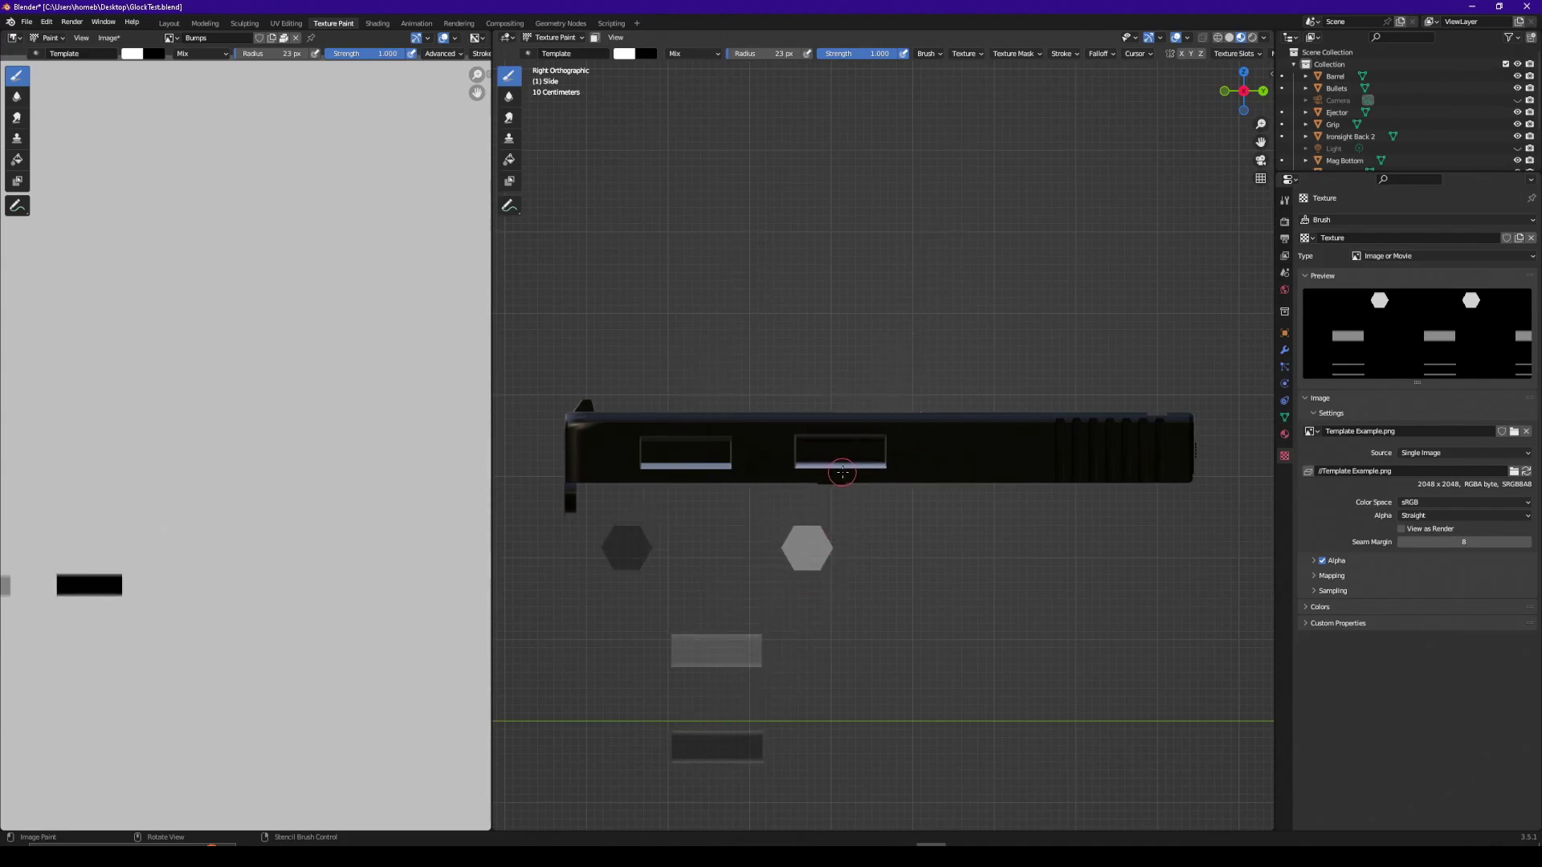
pyautogui.scroll(4, 843, 470)
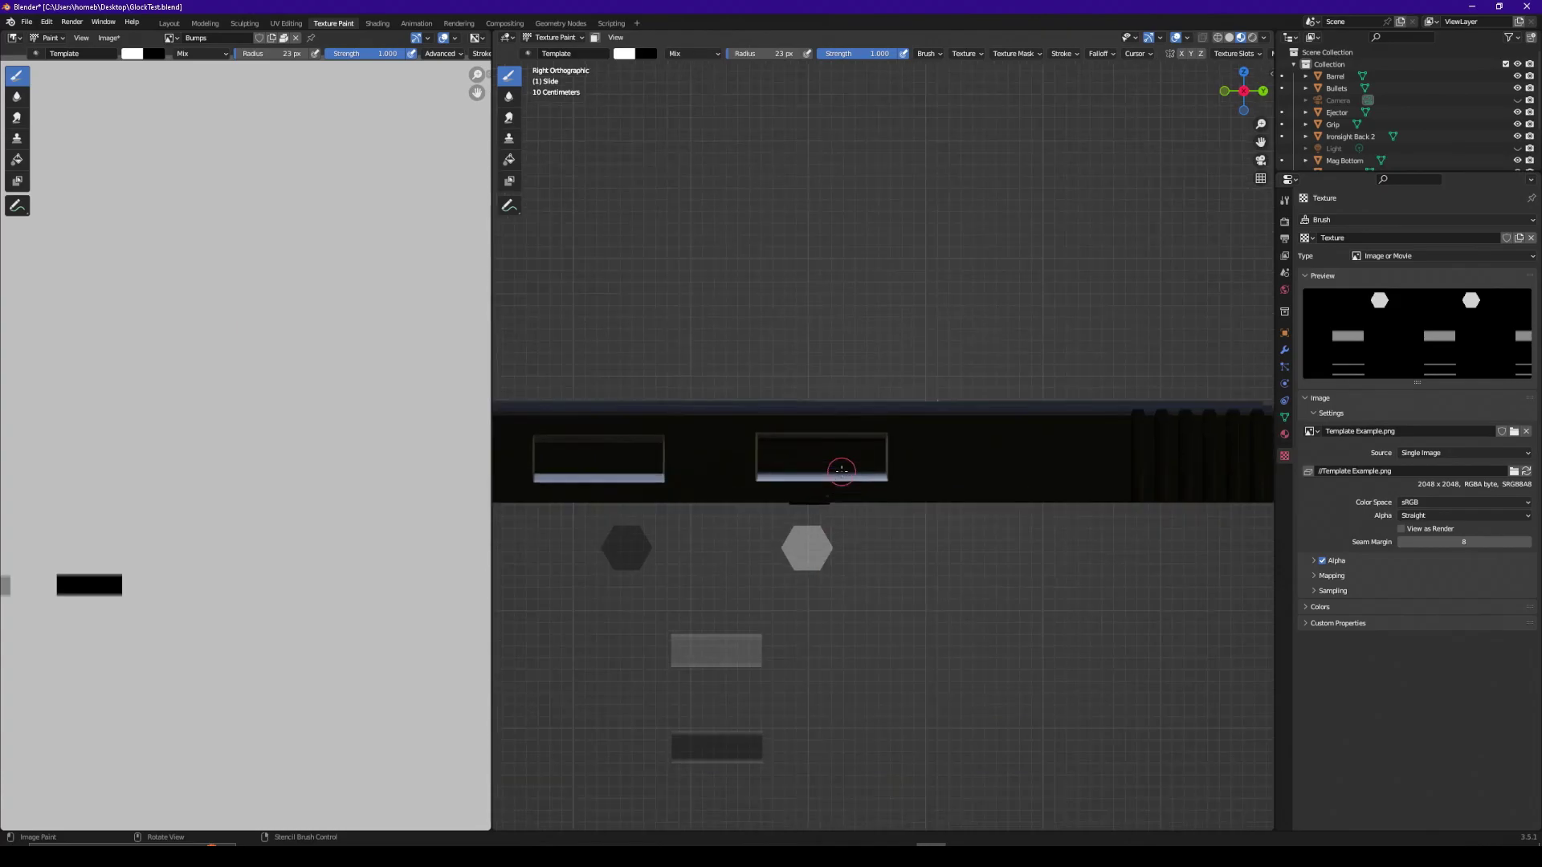
pyautogui.scroll(-2, 783, 494)
pyautogui.scroll(-1, 808, 482)
pyautogui.scroll(-1, 807, 482)
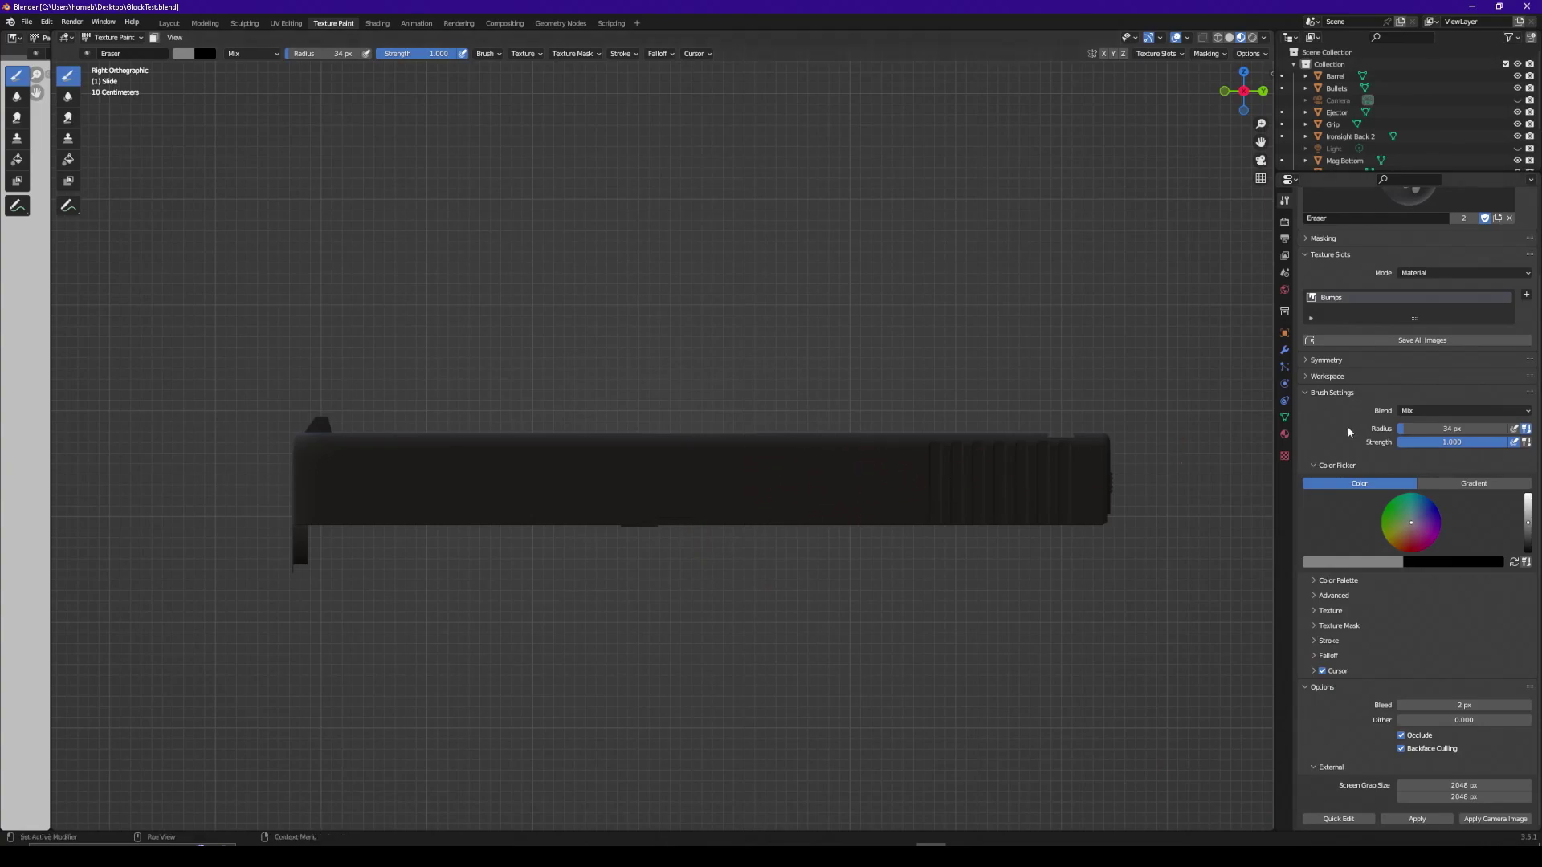
# - Send the slide's side view to Photoshop with Quick Edit and place test.png from the desktop into that image
pyautogui.click(1352, 820)
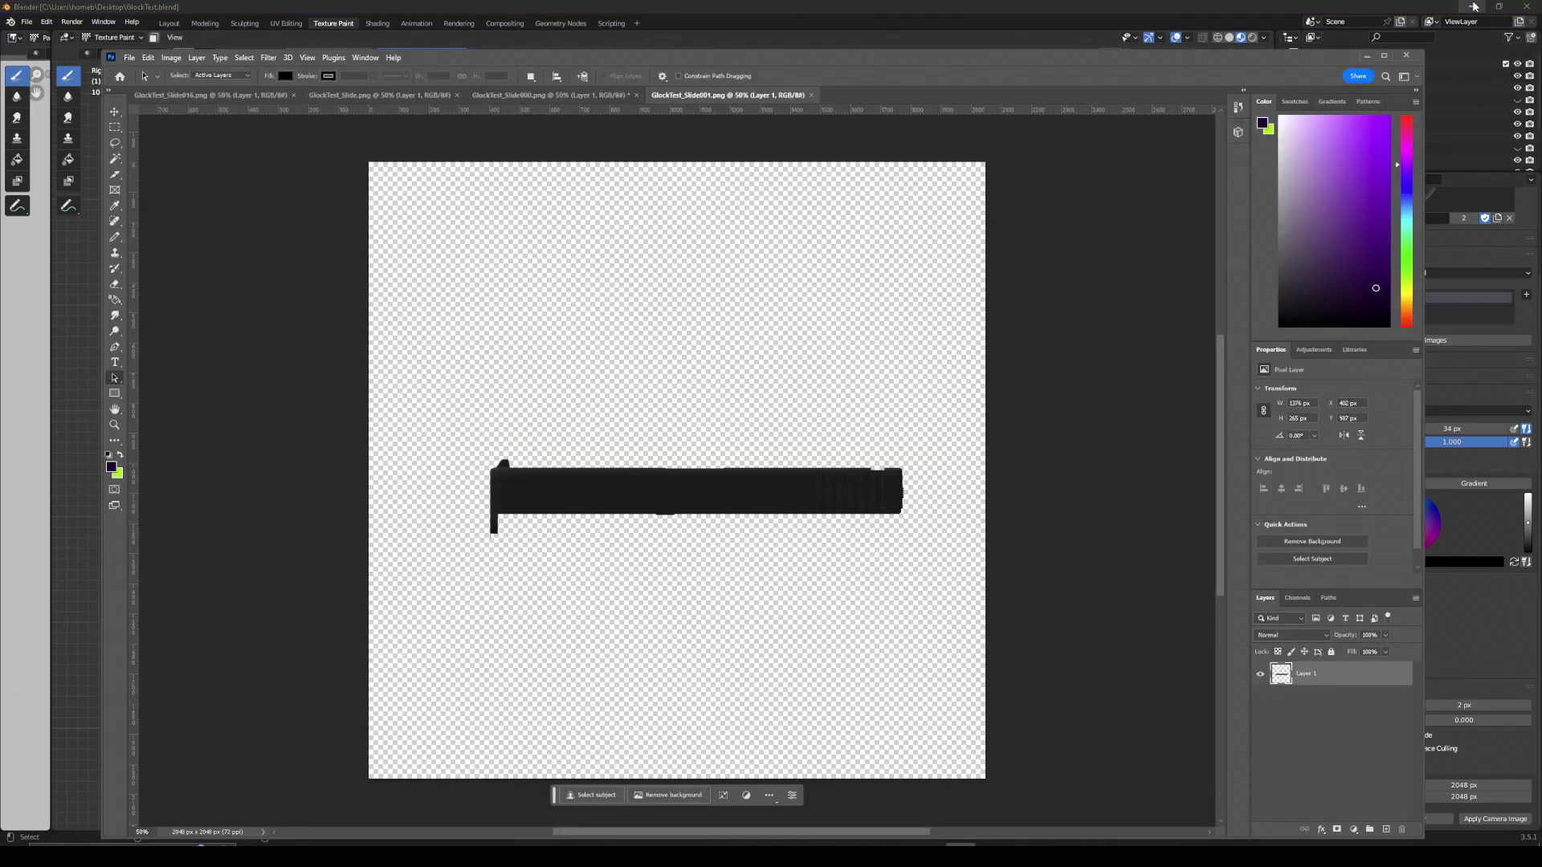
pyautogui.click(1473, 7)
pyautogui.moveTo(68, 299); pyautogui.dragTo(763, 506)
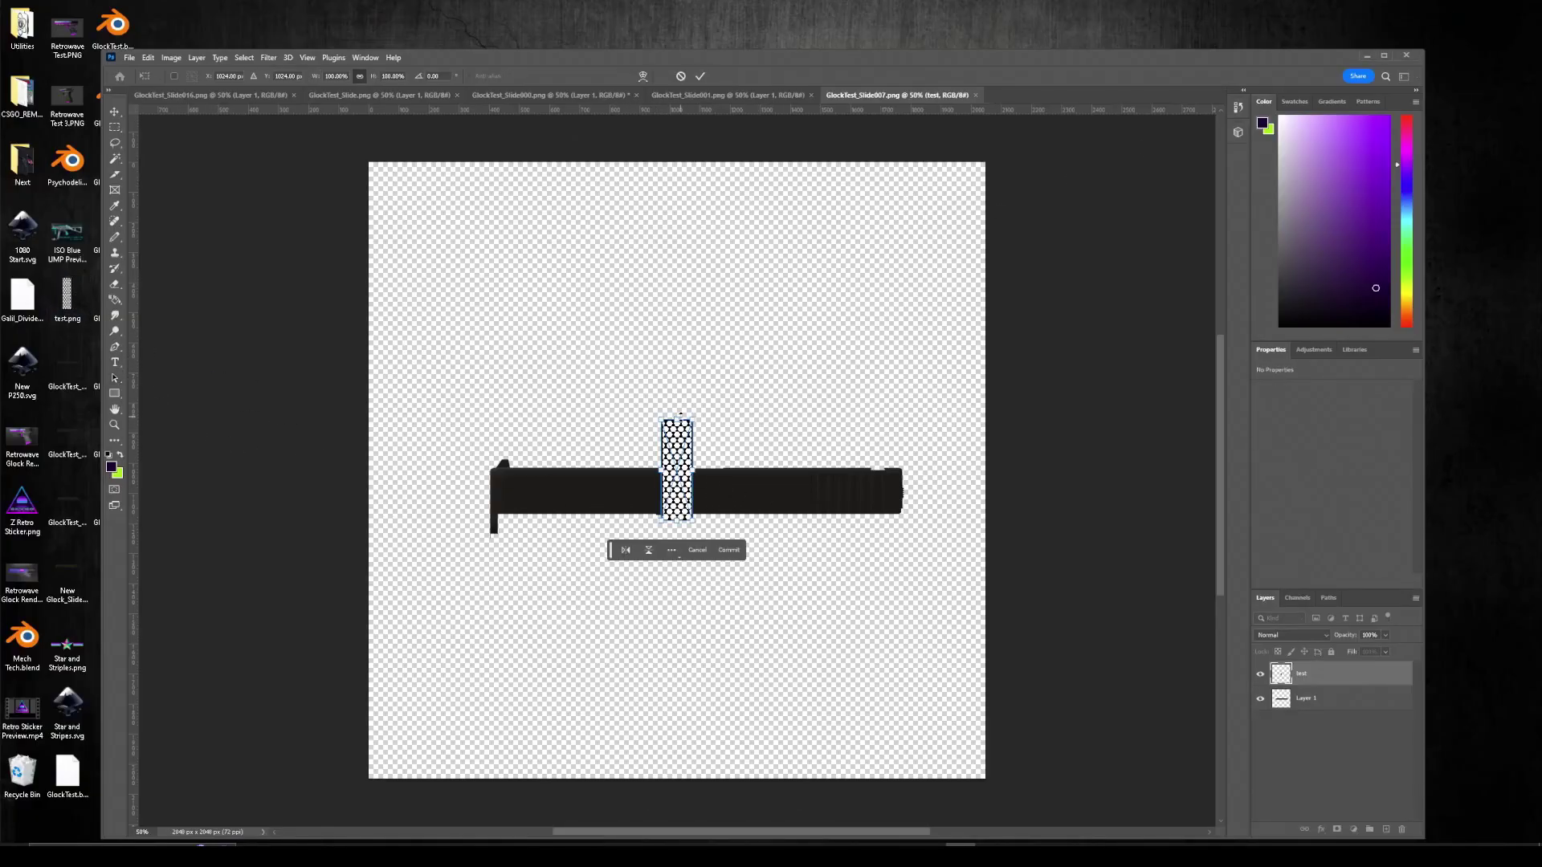
# - Rotate the placed hexagon pattern 90° clockwise, move it onto the slide just ahead of the rear serrations and commit the transform
pyautogui.click(147, 58)
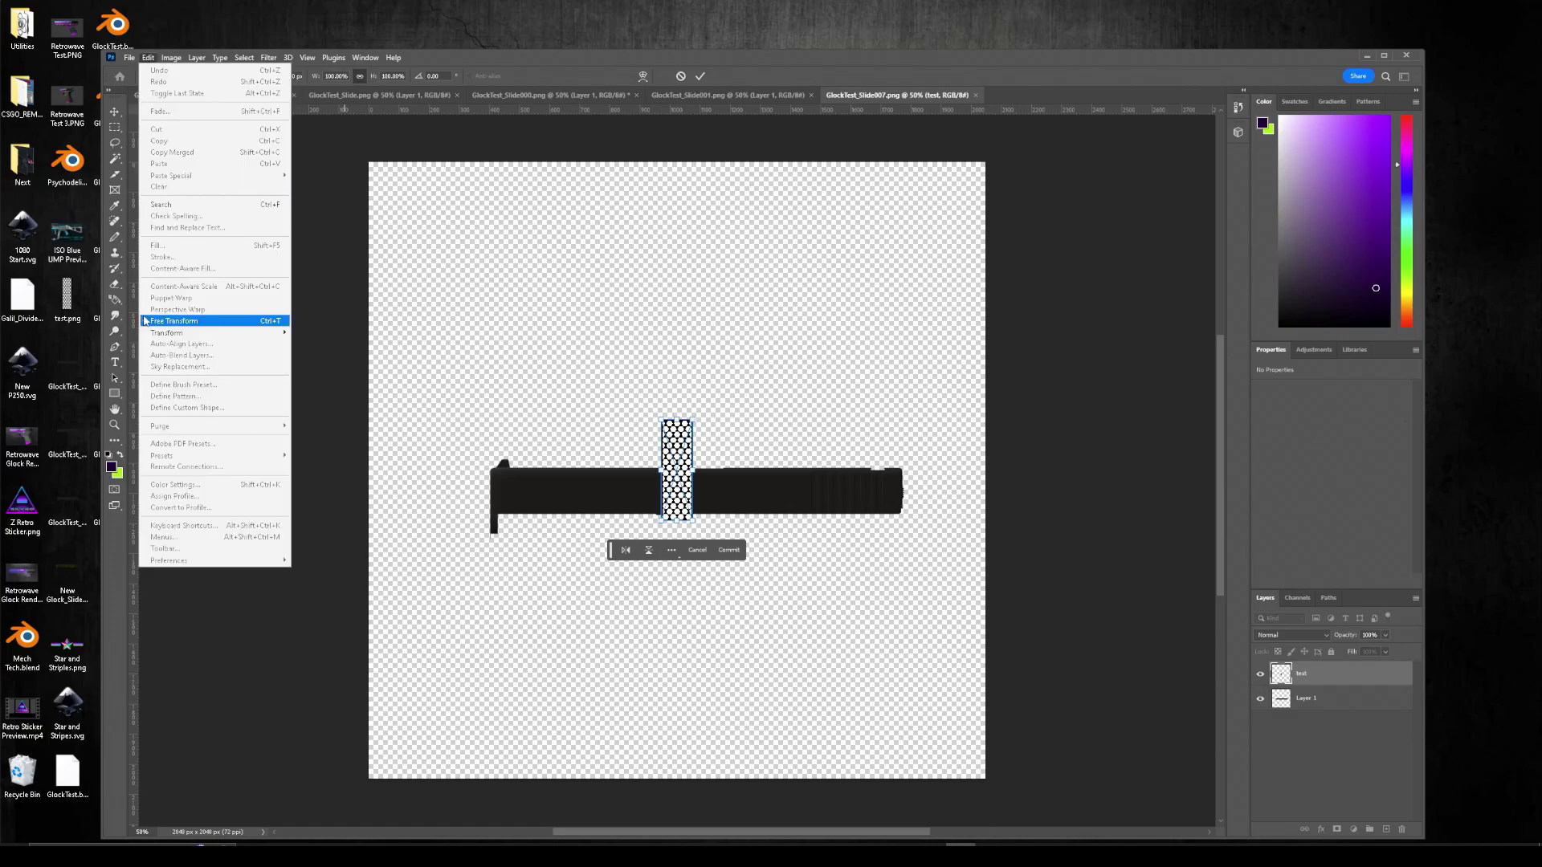
pyautogui.moveTo(186, 333)
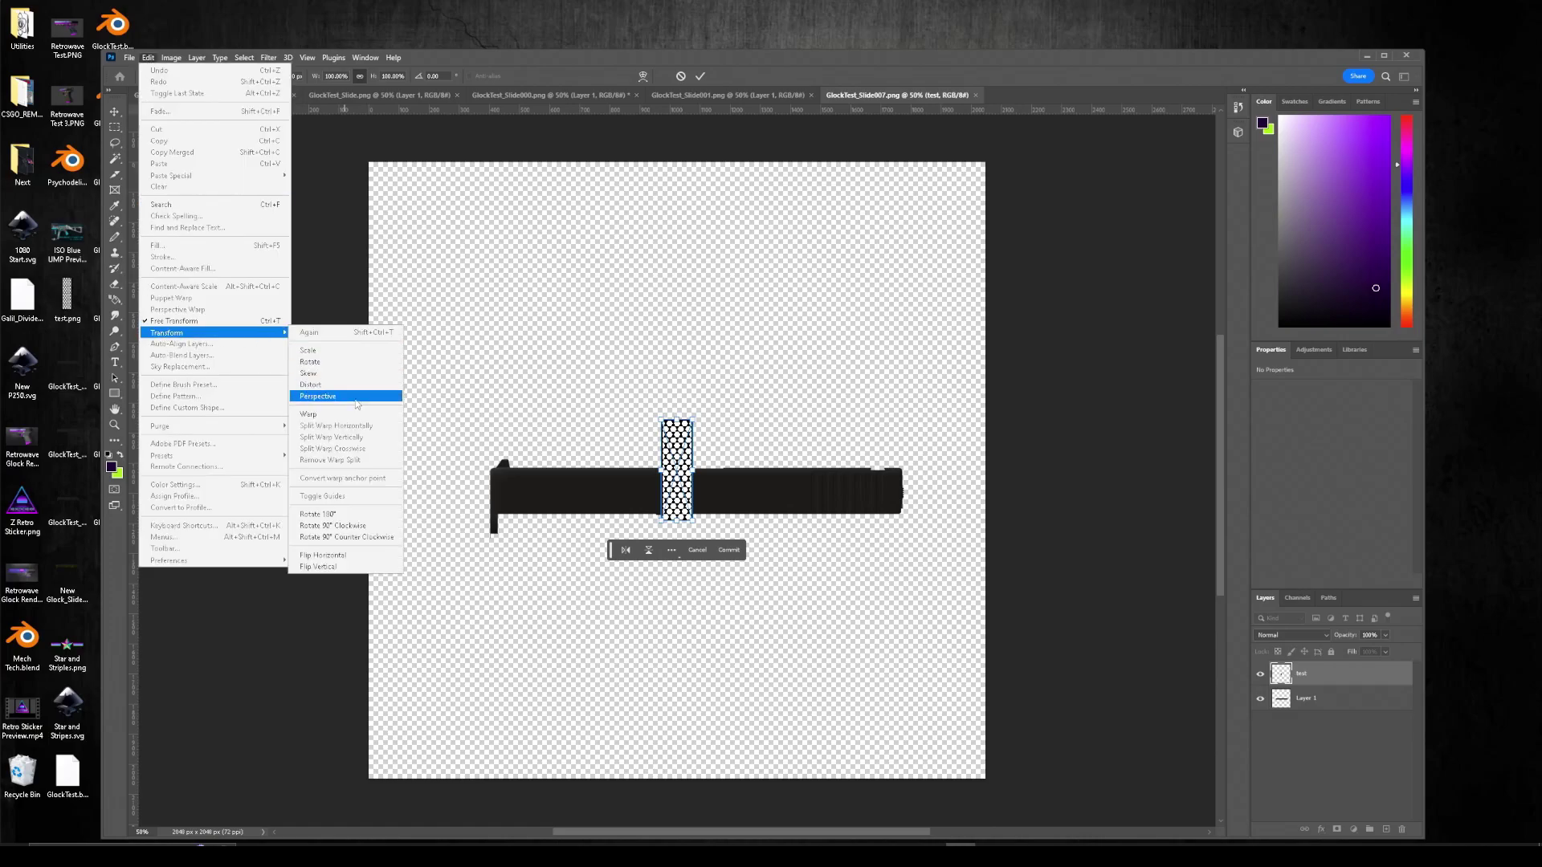
pyautogui.click(347, 526)
pyautogui.moveTo(689, 470); pyautogui.dragTo(768, 497)
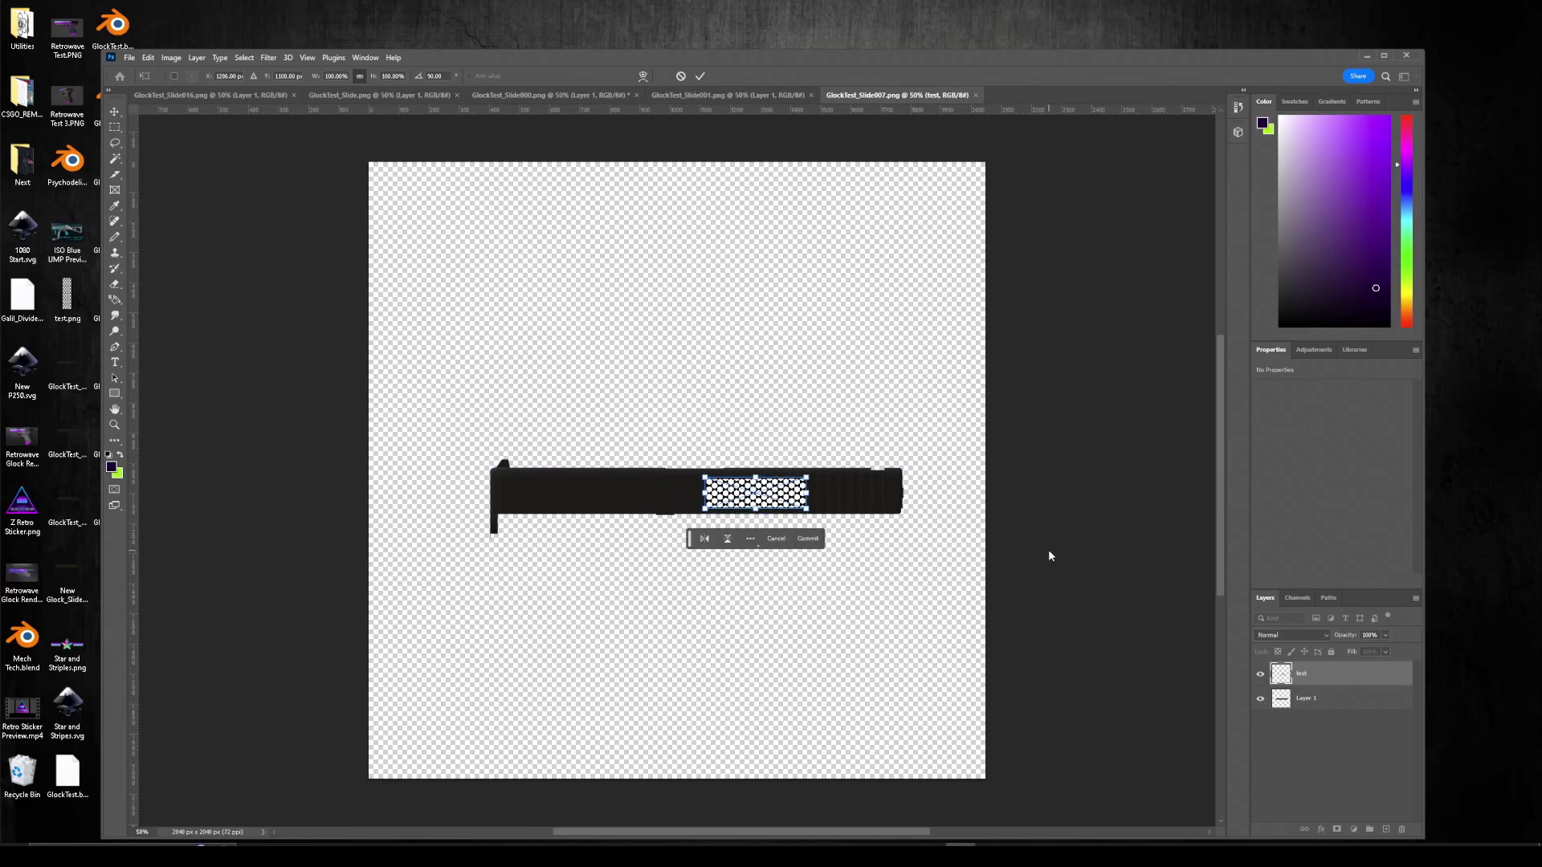
pyautogui.click(808, 538)
# - Delete Layer 1 with the slide picture so only the hexagon pattern is left, and save the image
pyautogui.click(1285, 707)
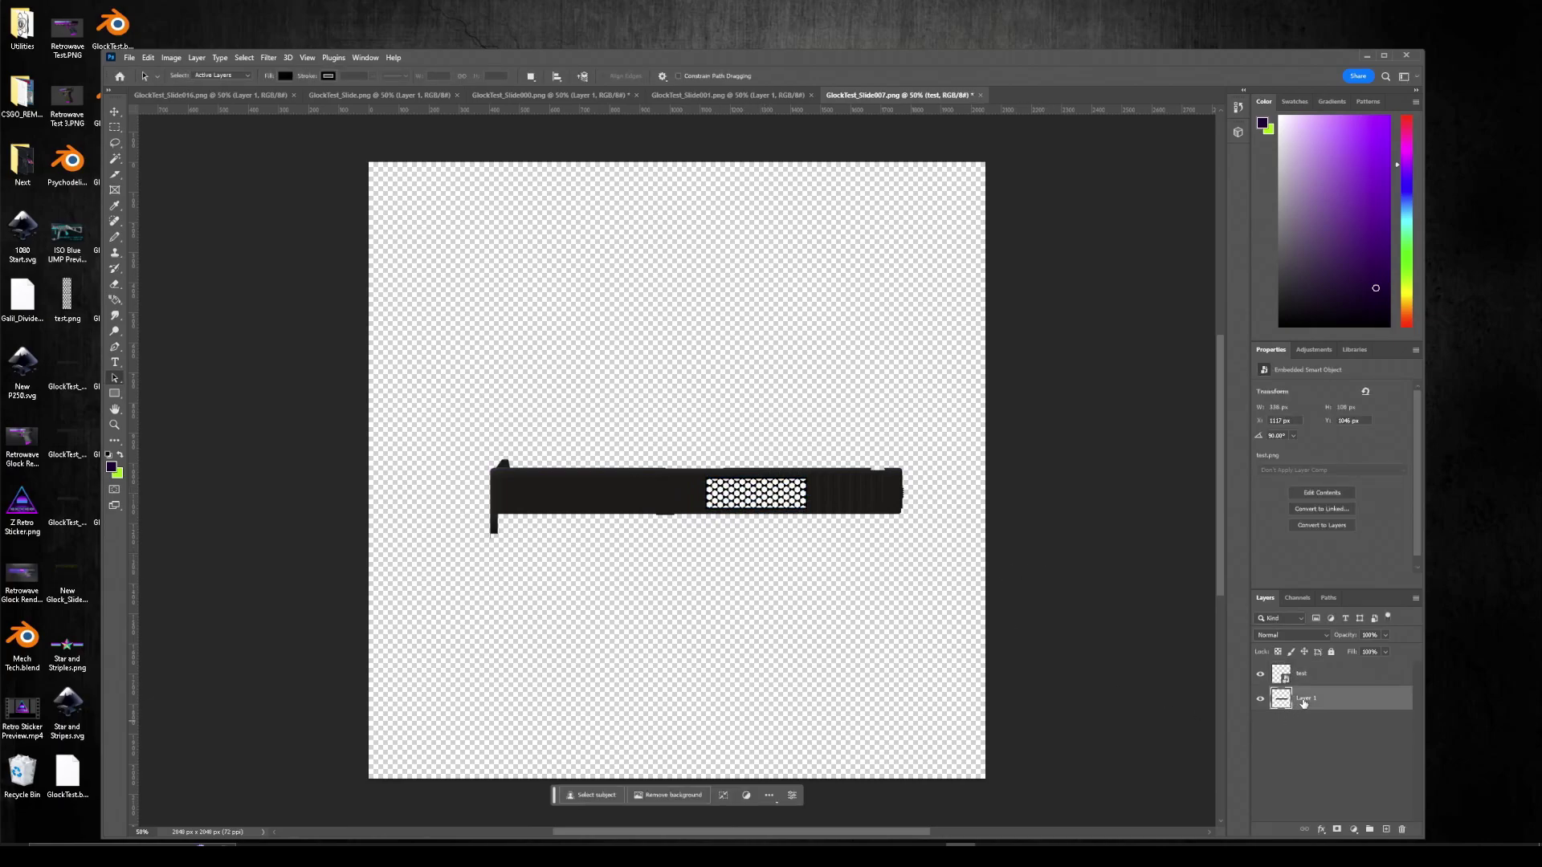
pyautogui.click(1402, 830)
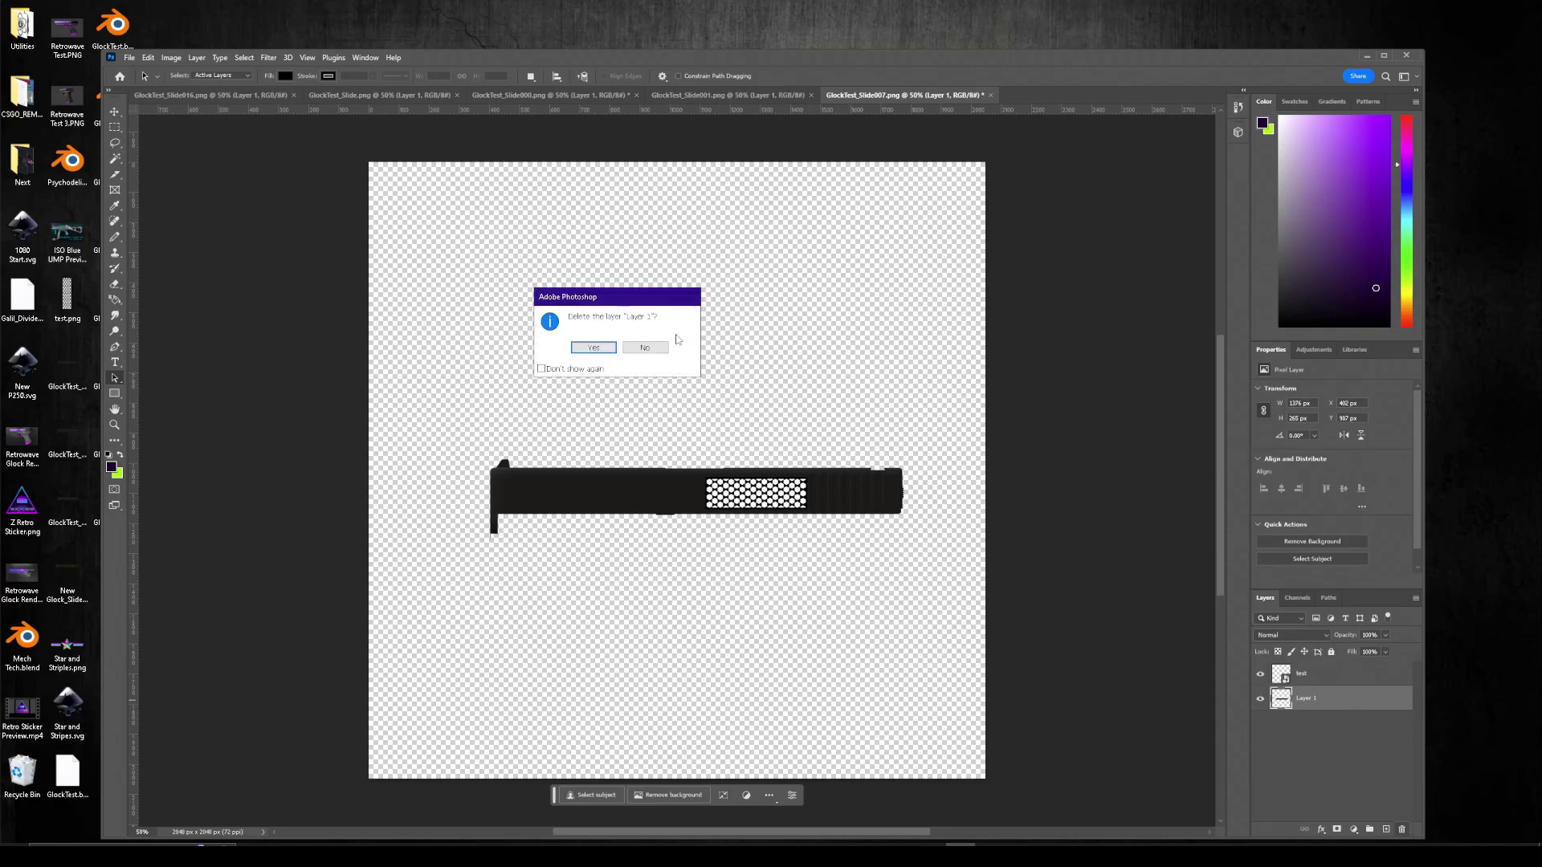
pyautogui.click(594, 346)
pyautogui.click(128, 58)
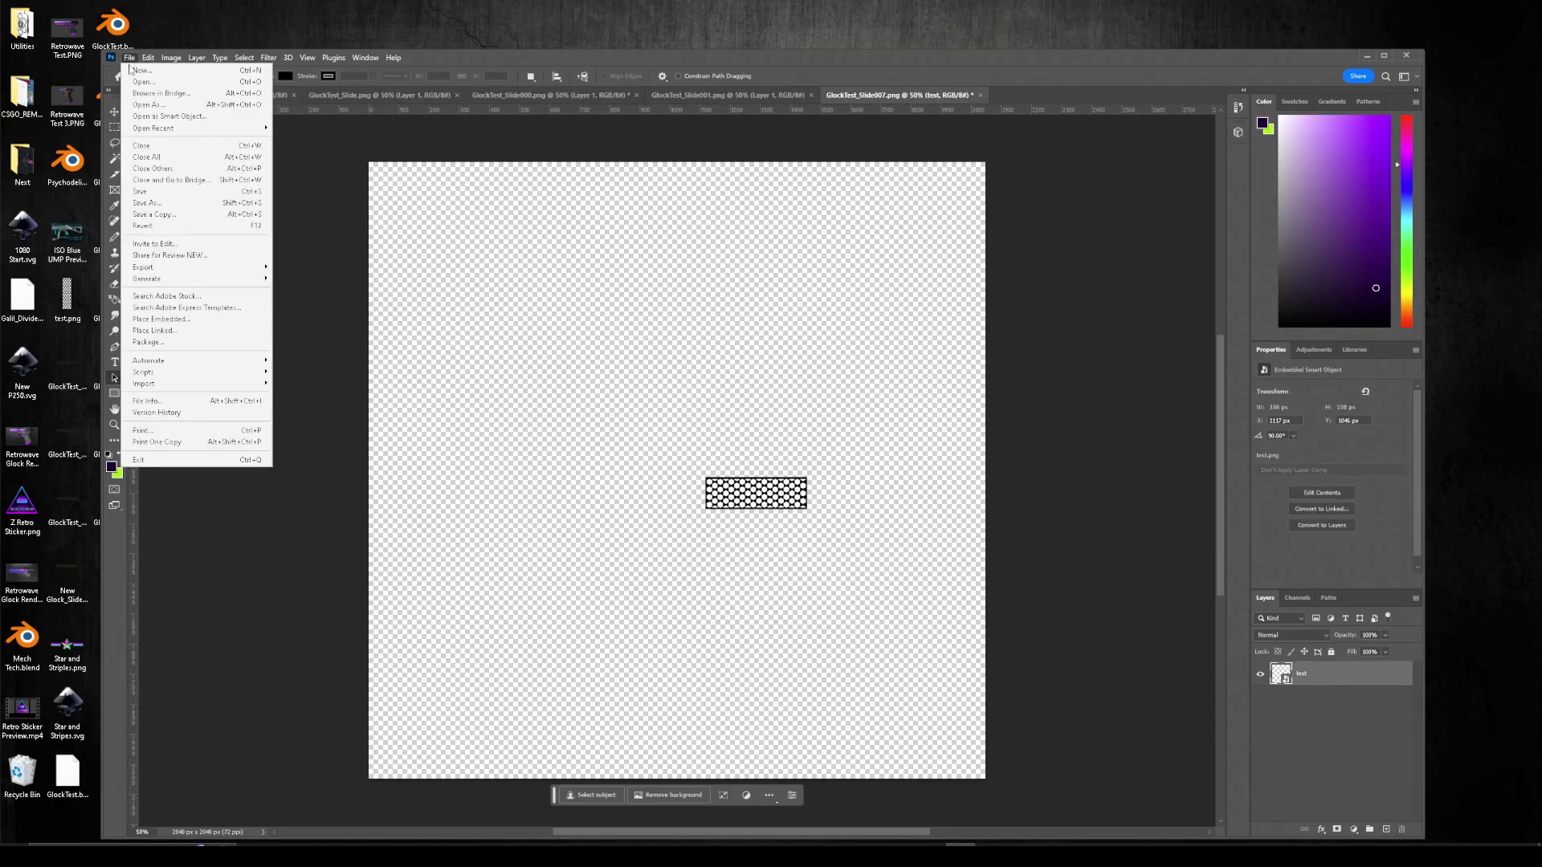
pyautogui.click(144, 196)
# - Switch back to Blender, apply the edited image to the slide and dab the Eraser brush on the pattern's front end
pyautogui.hotkey('alt', 'Tab')
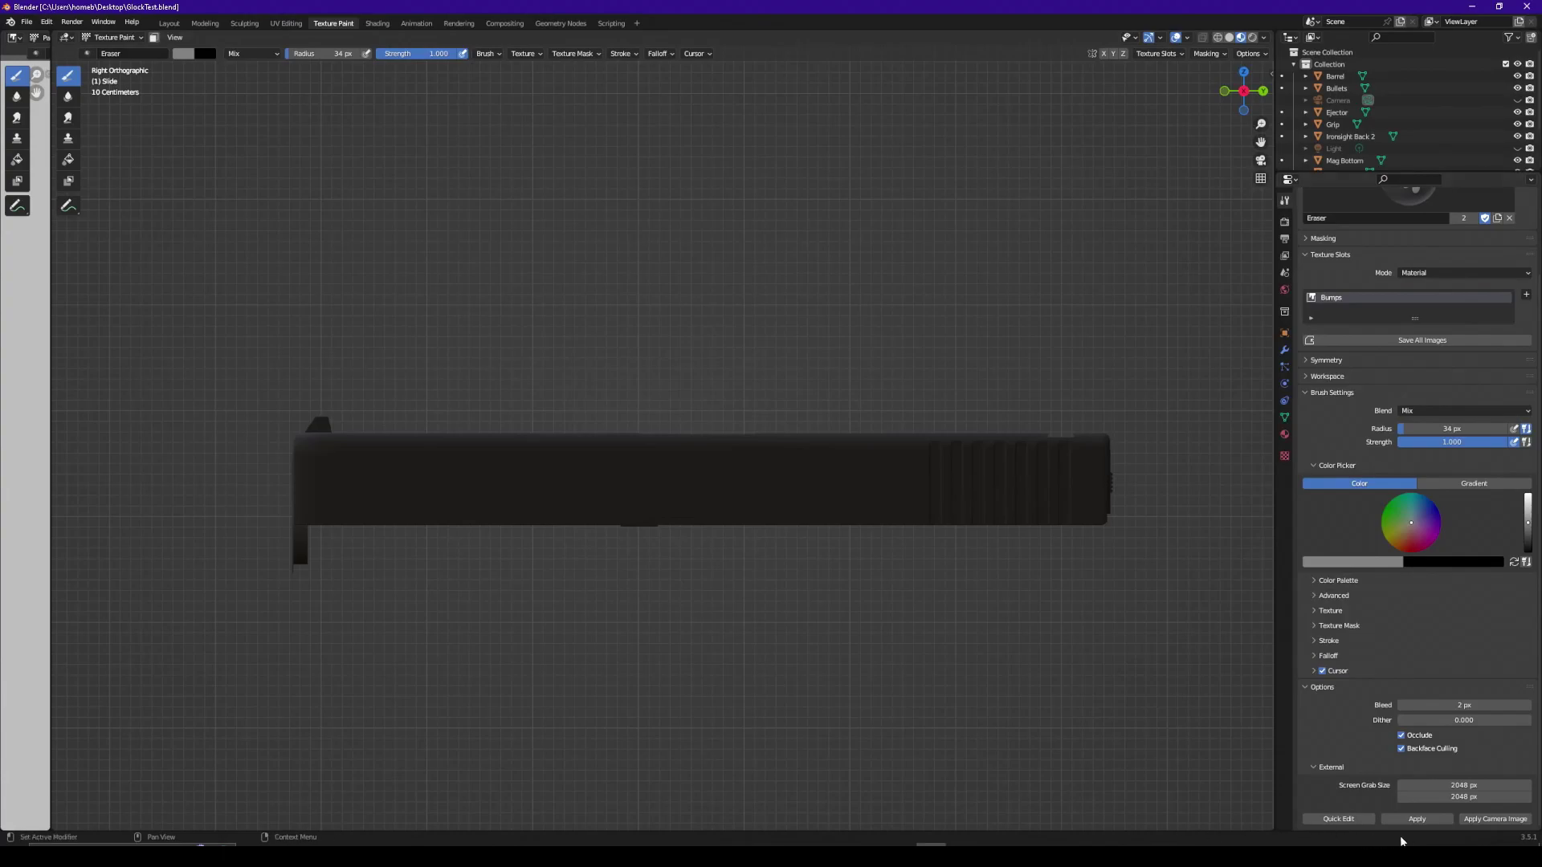
pyautogui.click(1416, 819)
pyautogui.moveTo(1047, 640)
pyautogui.mouseDown(button='middle')
pyautogui.moveTo(1019, 631)
pyautogui.moveTo(1028, 643)
pyautogui.moveTo(965, 664)
pyautogui.moveTo(1013, 667)
pyautogui.moveTo(998, 664)
pyautogui.mouseUp(button='middle')
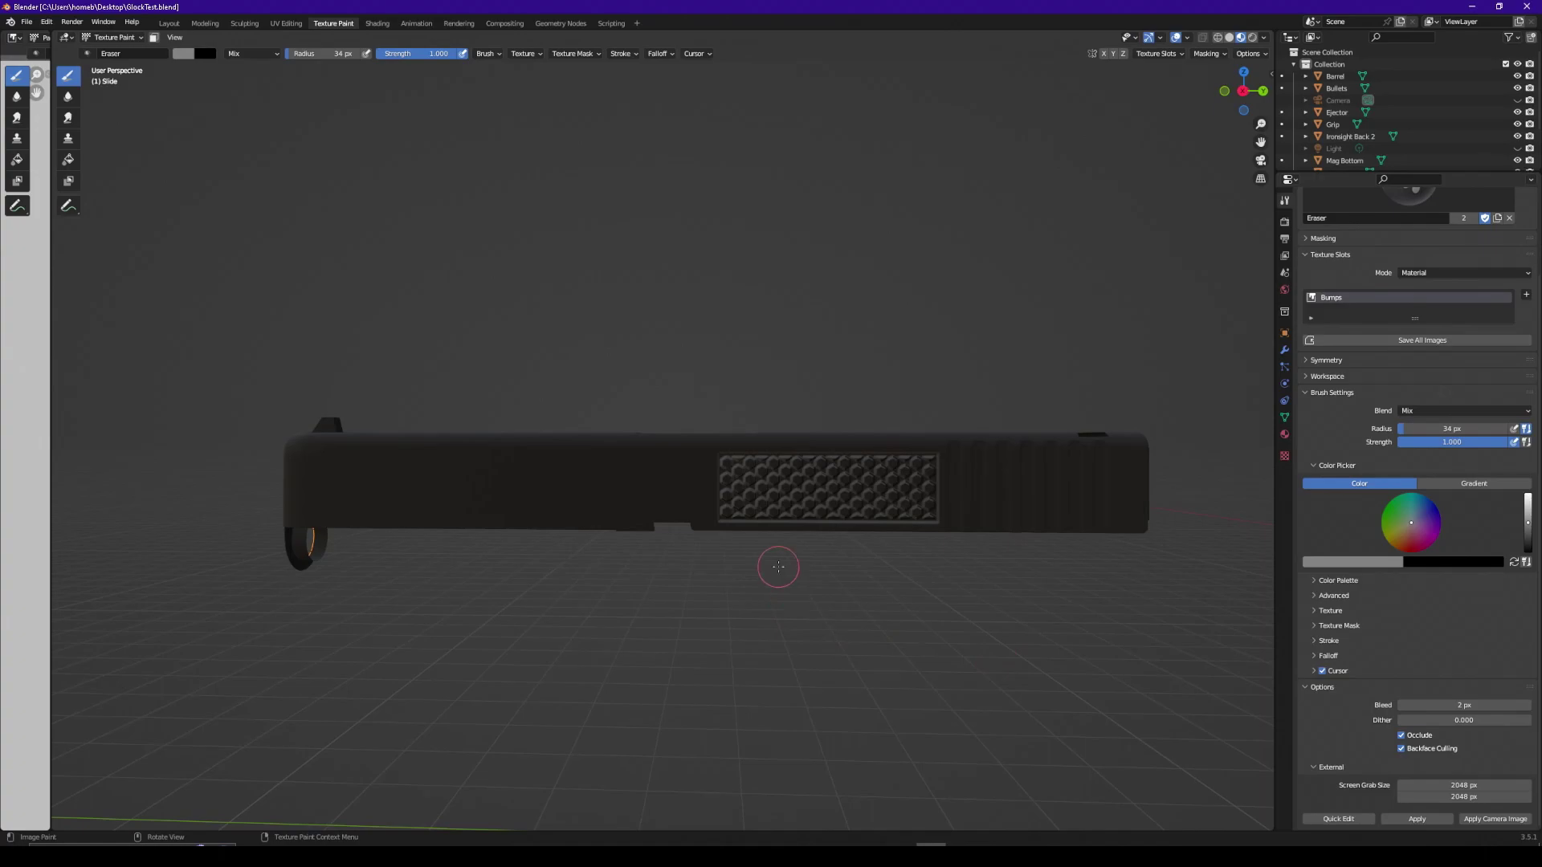
pyautogui.click(740, 487)
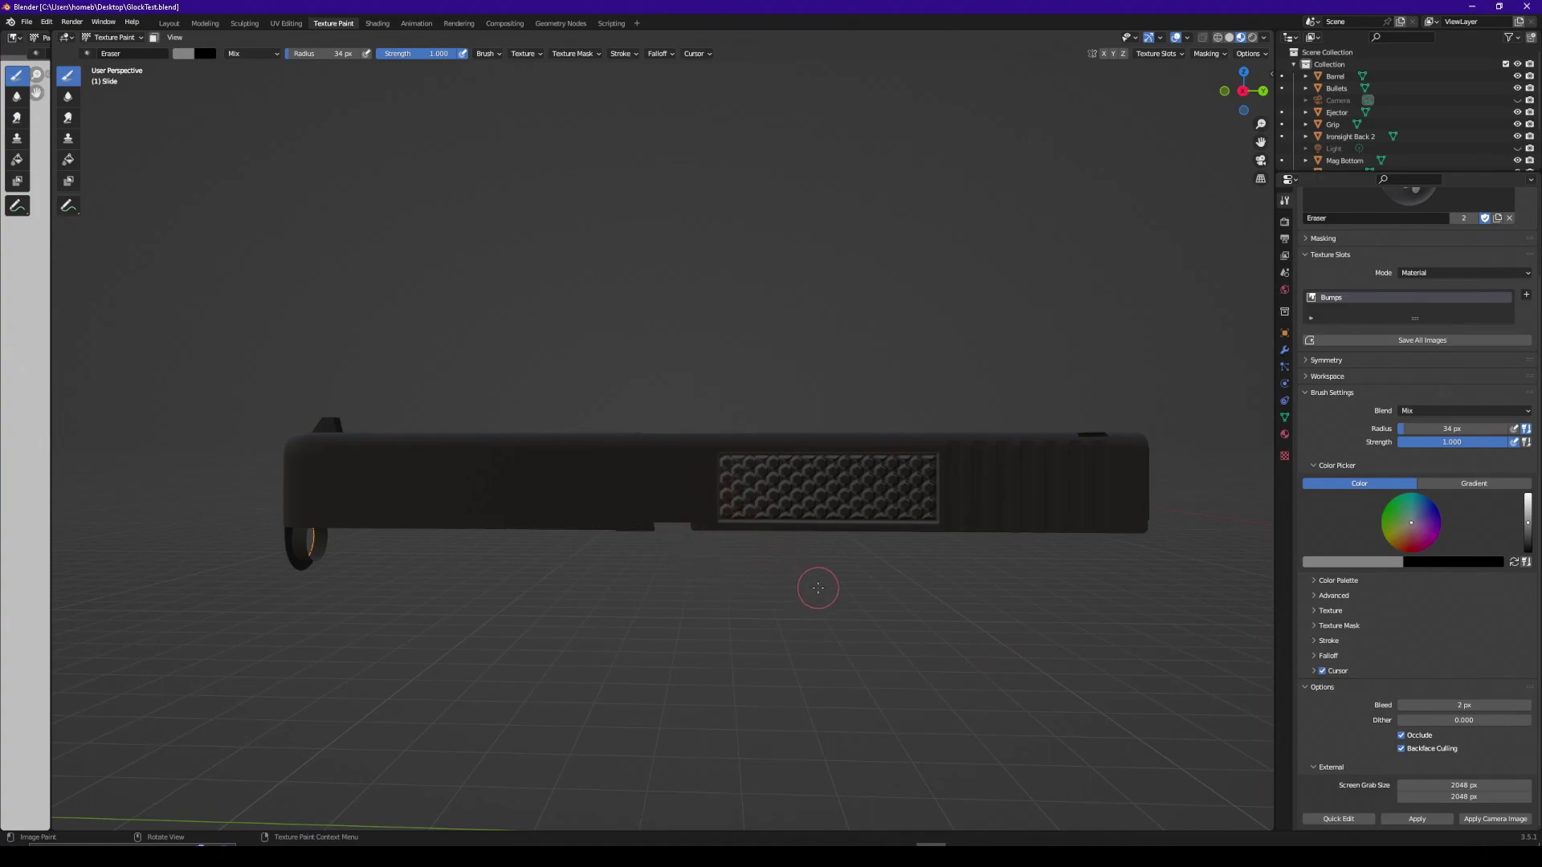